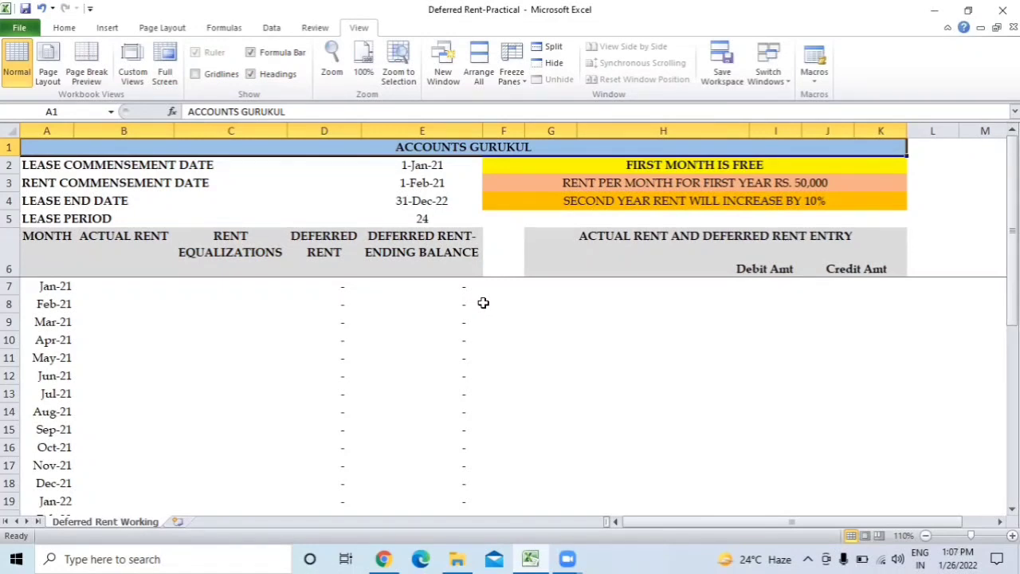
- Review the lease commencement date, the rent commencement date and the note about the free first month
{"action": "key", "text": "Down"}
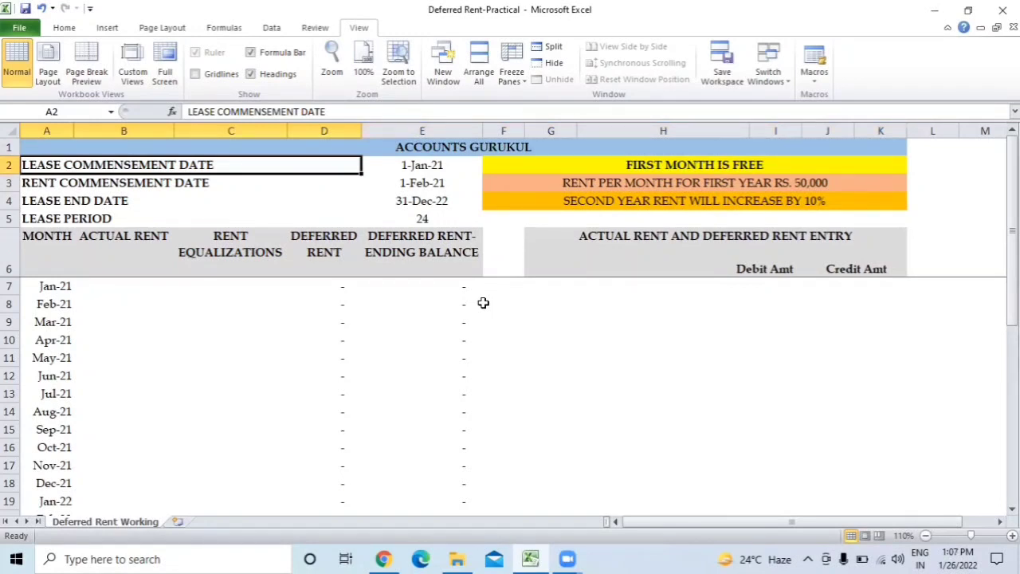
{"action": "key", "text": "Right"}
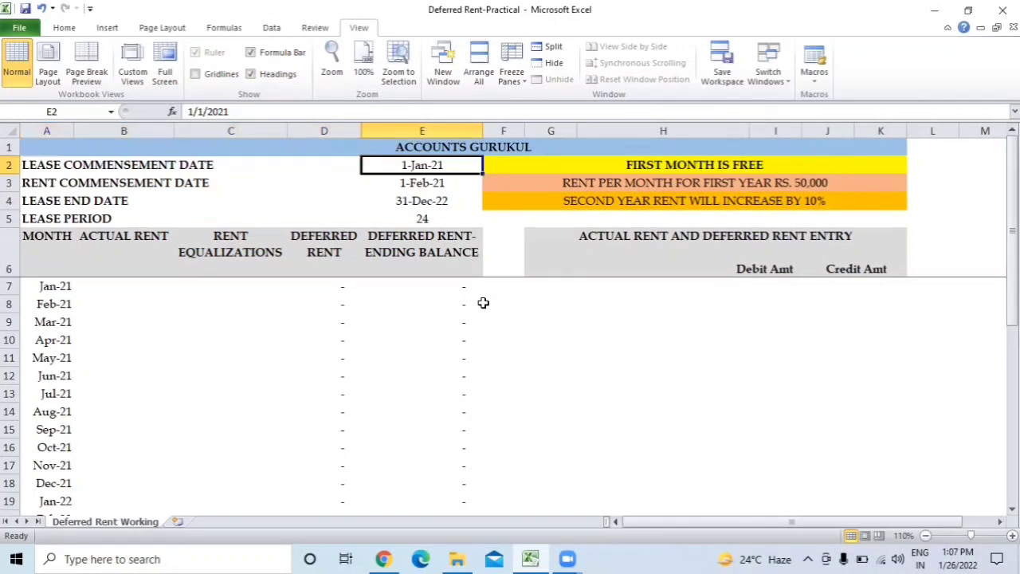
{"action": "key", "text": "shift+Left"}
{"action": "key", "text": "Up"}
{"action": "key", "text": "Down"}
{"action": "key", "text": "Left"}
{"action": "key", "text": "Down"}
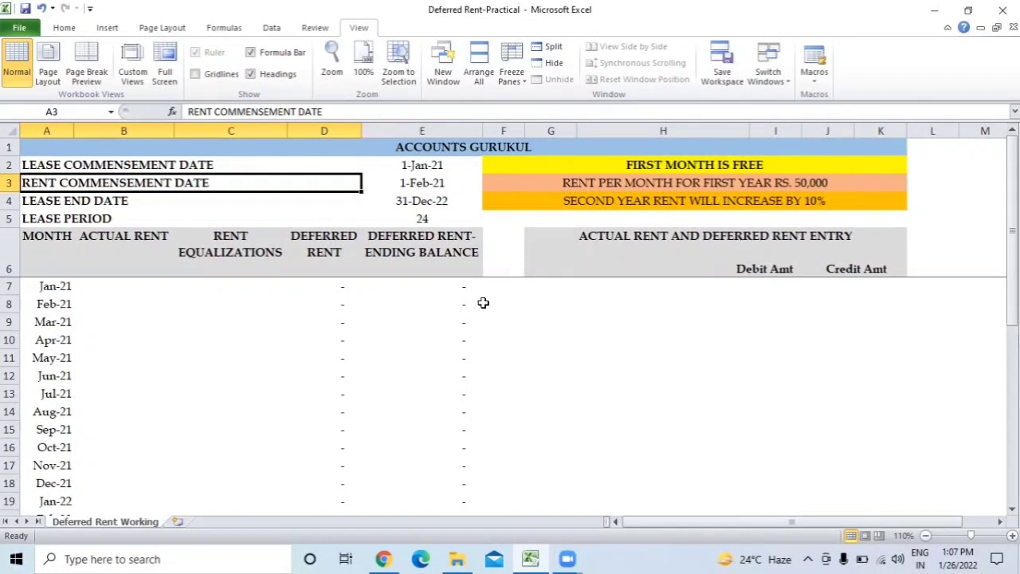
{"action": "key", "text": "shift+Right"}
{"action": "key", "text": "Right"}
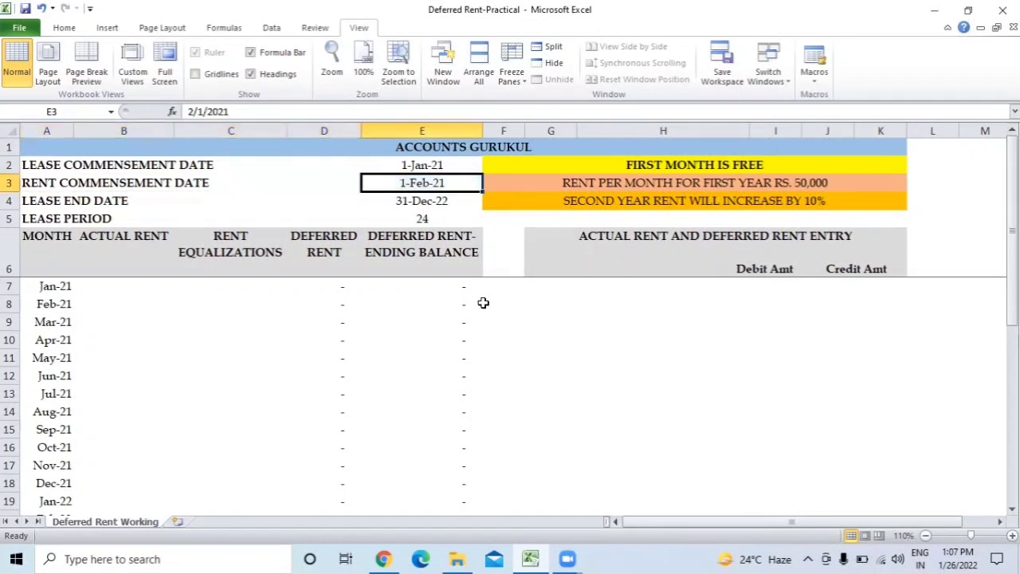
{"action": "key", "text": "Down"}
{"action": "key", "text": "Up"}
{"action": "key", "text": "Right"}
{"action": "key", "text": "Up"}
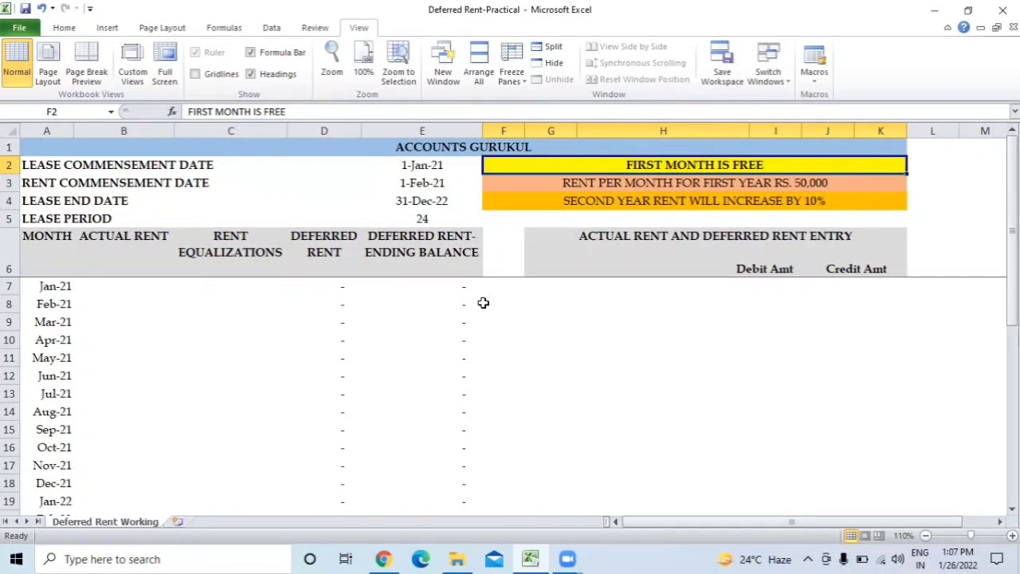
{"action": "key", "text": "Left"}
{"action": "key", "text": "Left"}
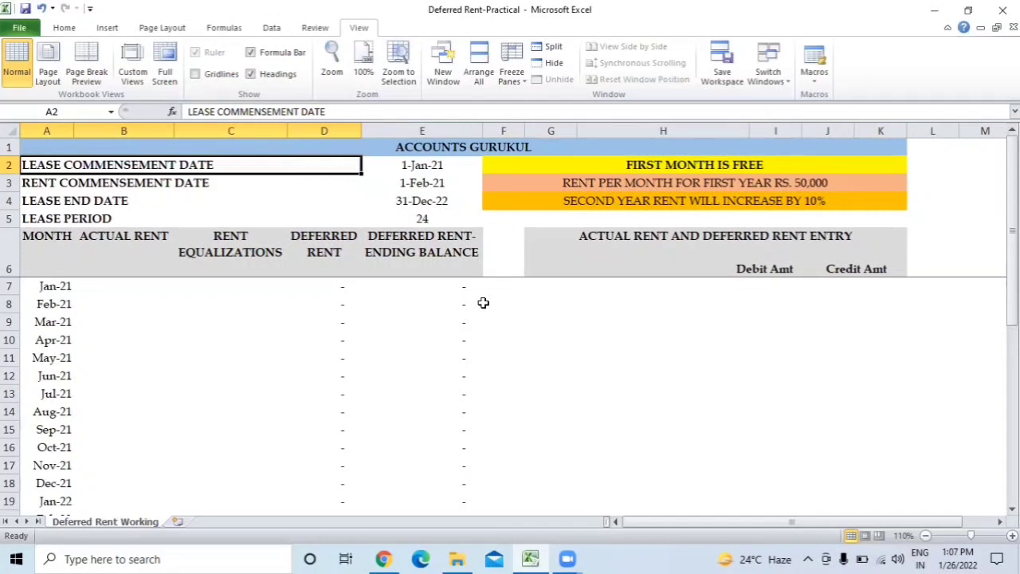
- Review the lease end date and lease period against the lease commencement date
{"action": "key", "text": "Down"}
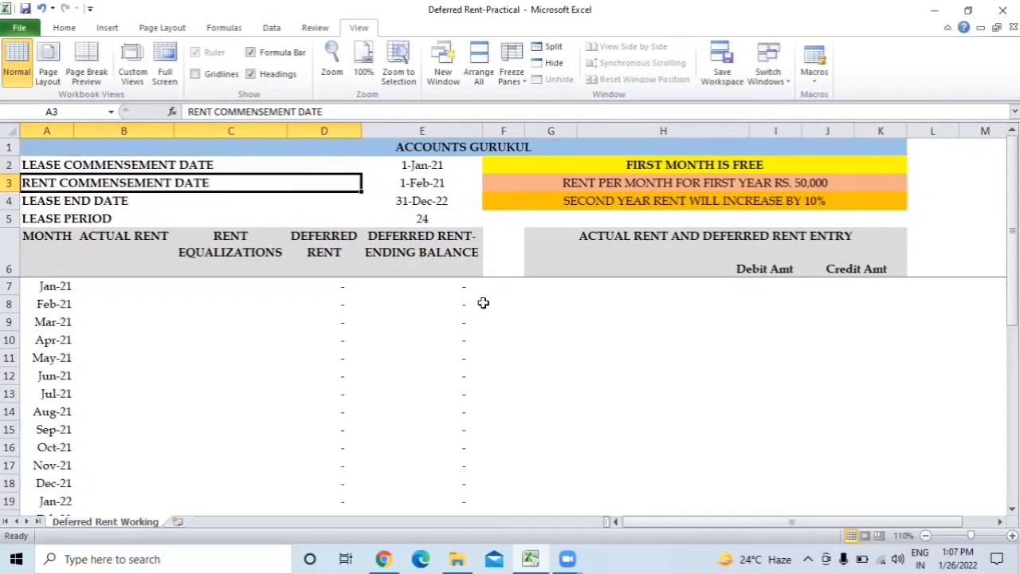
{"action": "key", "text": "Down"}
{"action": "key", "text": "Right"}
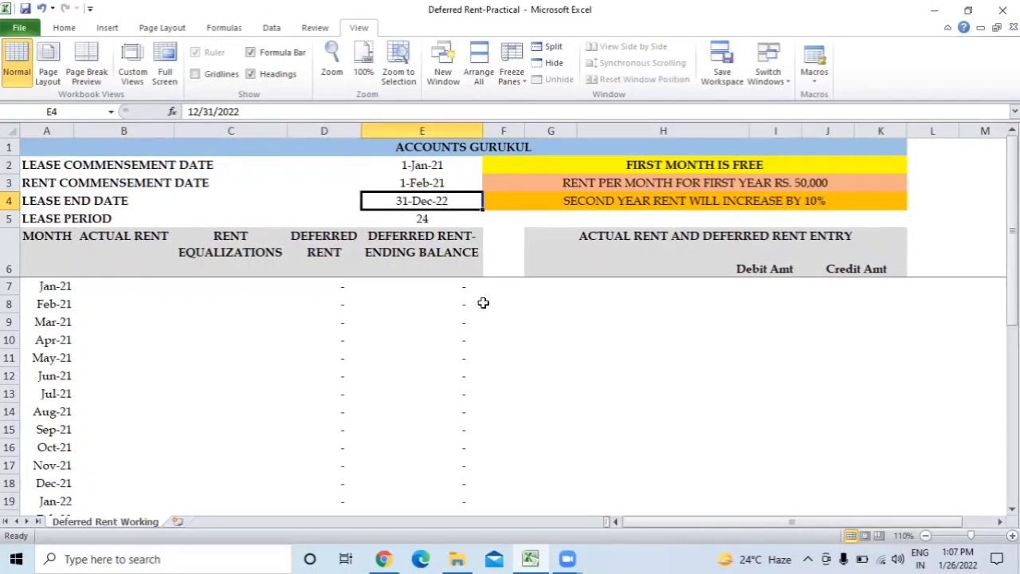
{"action": "key", "text": "Down"}
{"action": "key", "text": "Left"}
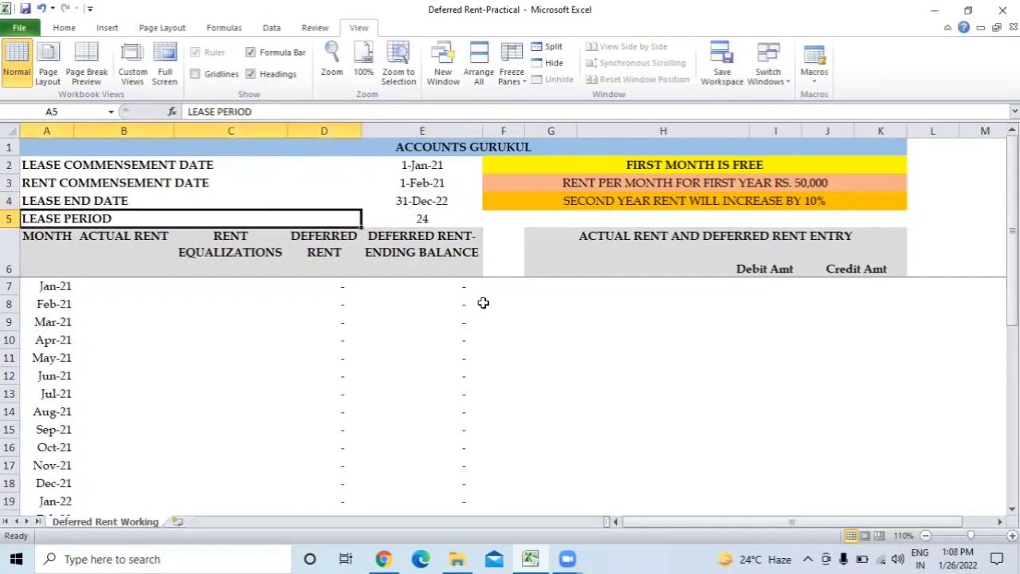
{"action": "key", "text": "Right"}
{"action": "key", "text": "Up"}
{"action": "key", "text": "Up"}
{"action": "key", "text": "Up"}
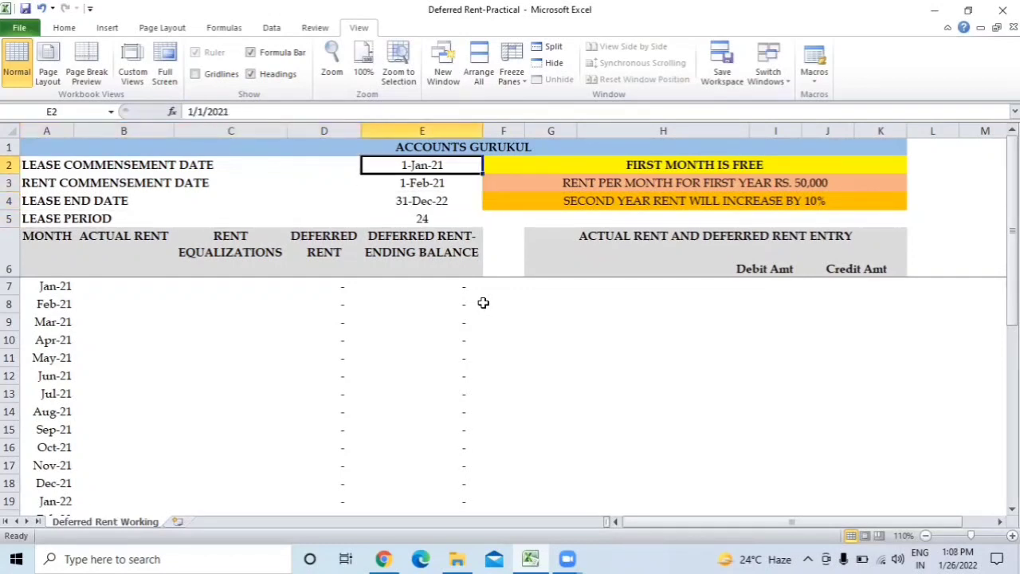
{"action": "key", "text": "Down"}
{"action": "key", "text": "Down"}
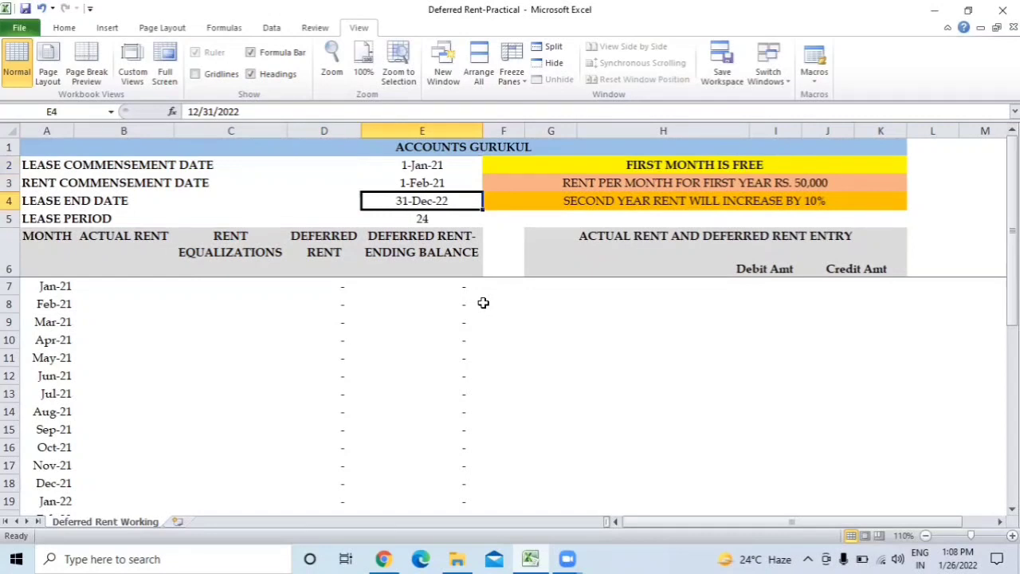
{"action": "key", "text": "Down"}
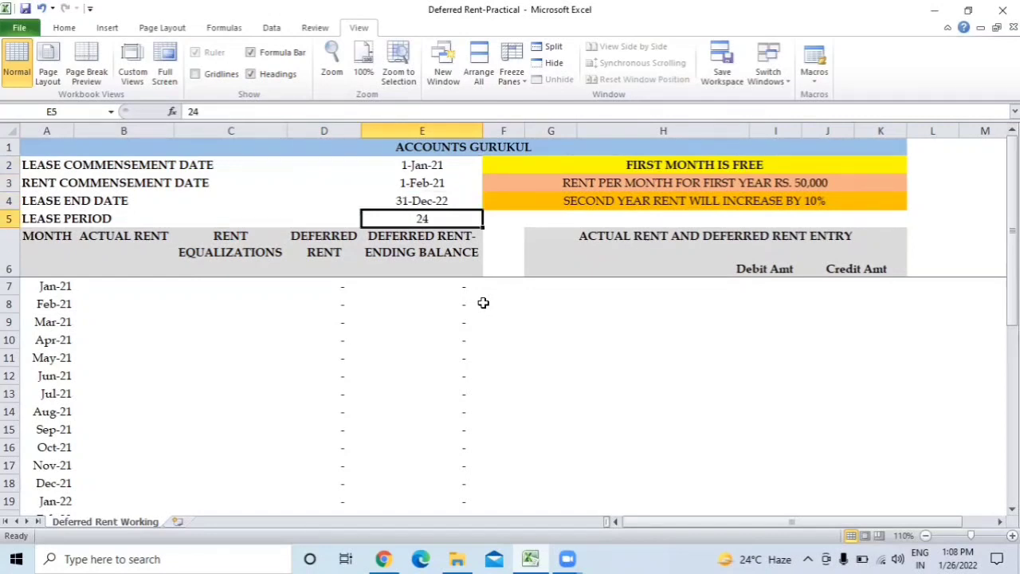
{"action": "key", "text": "Up"}
{"action": "key", "text": "Up"}
{"action": "key", "text": "Up"}
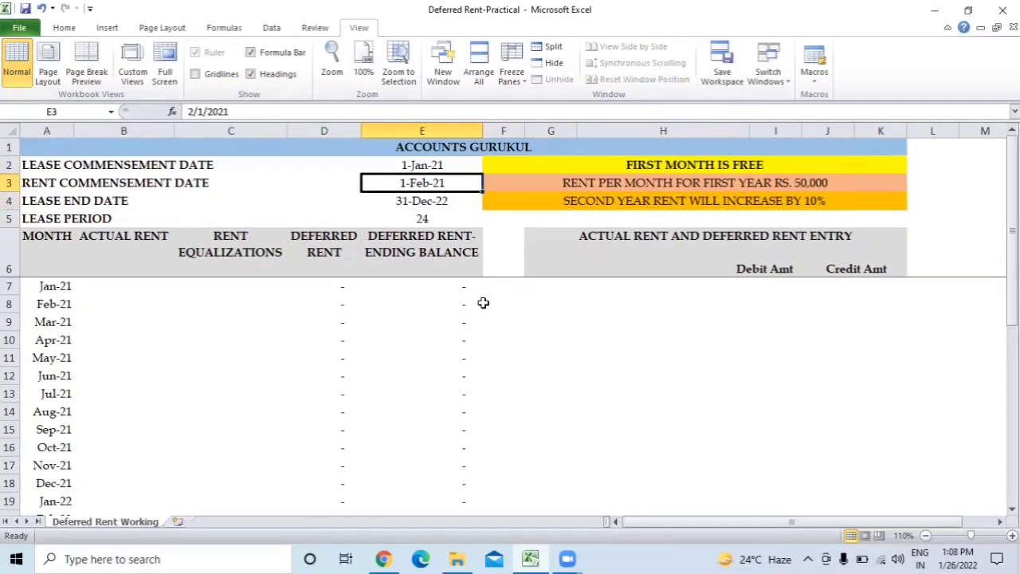
{"action": "key", "text": "Left"}
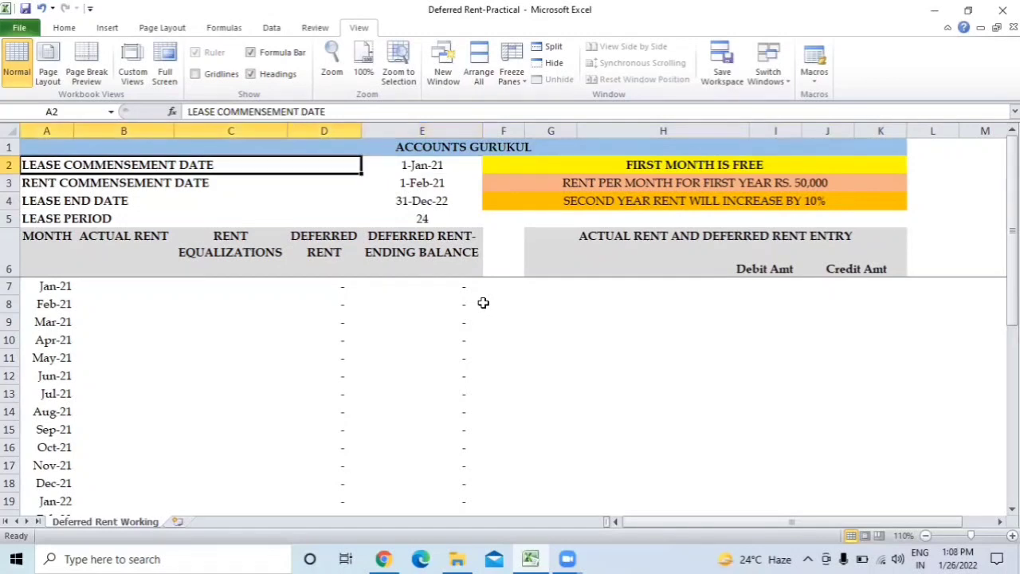
{"action": "key", "text": "Right"}
{"action": "key", "text": "Right"}
{"action": "key", "text": "Right"}
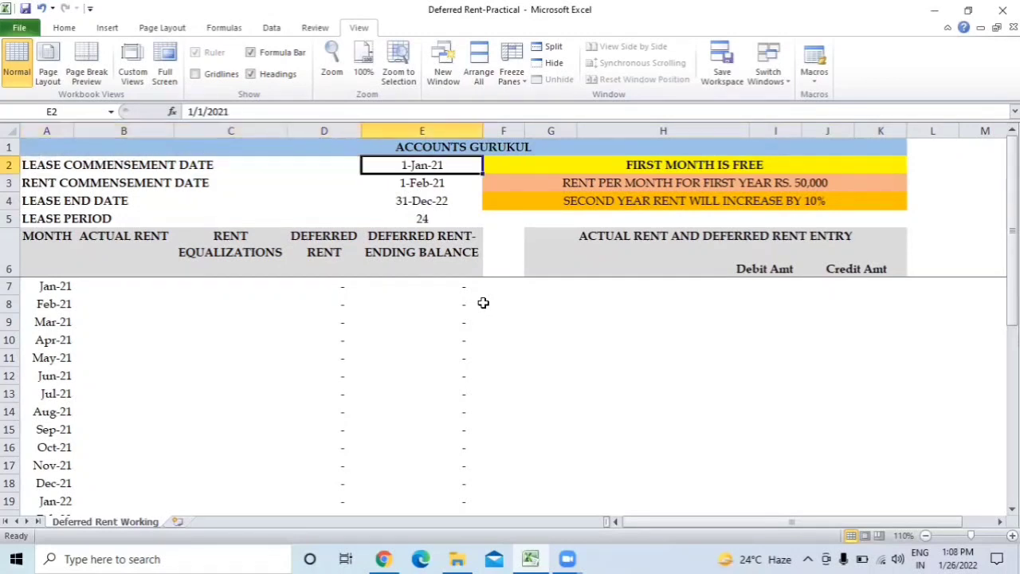
- Examine the three rent terms: free first month, first-year monthly rent and second-year increase
{"action": "key", "text": "Left"}
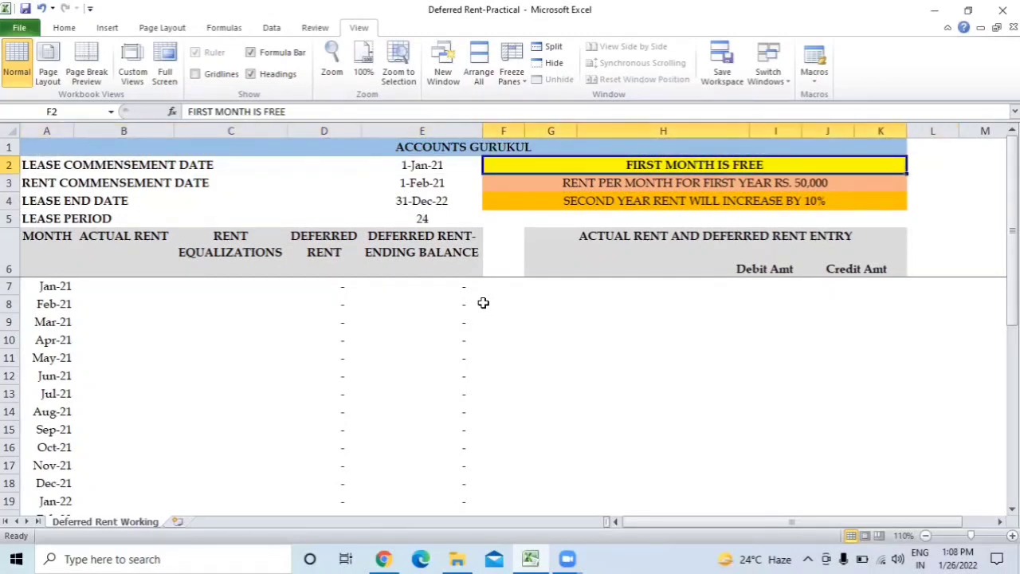
{"action": "key", "text": "Down"}
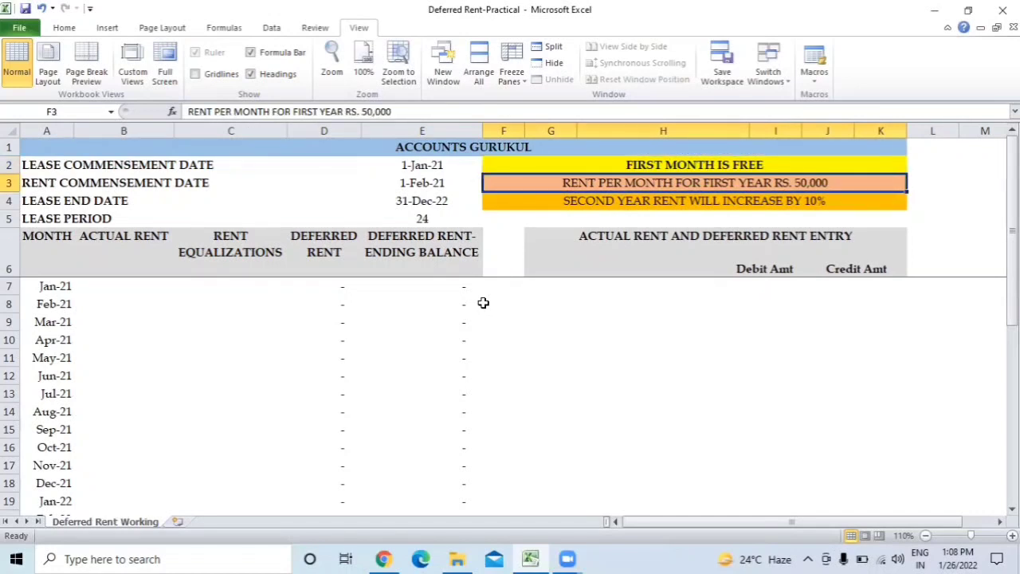
{"action": "key", "text": "Down"}
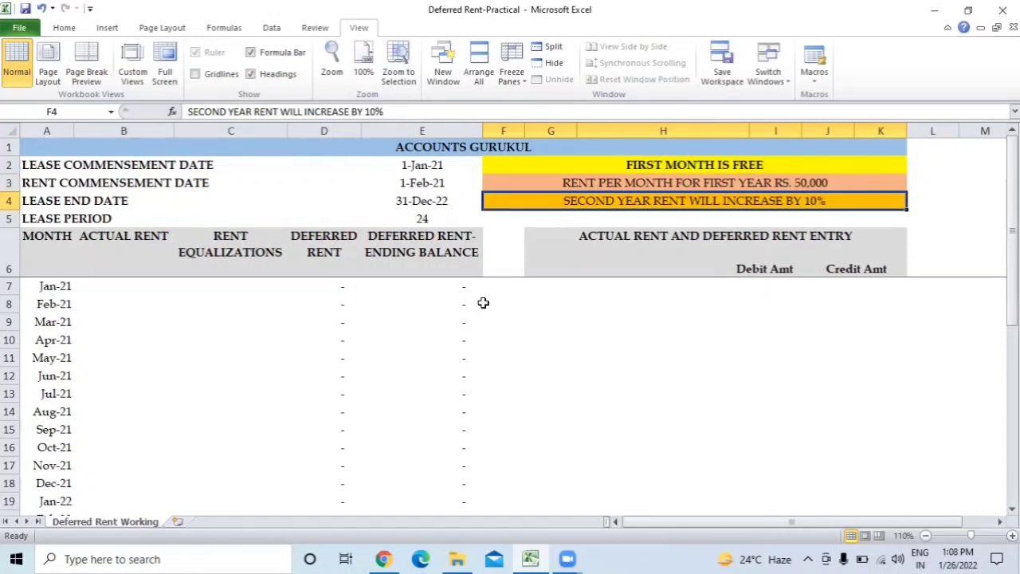
{"action": "key", "text": "Up"}
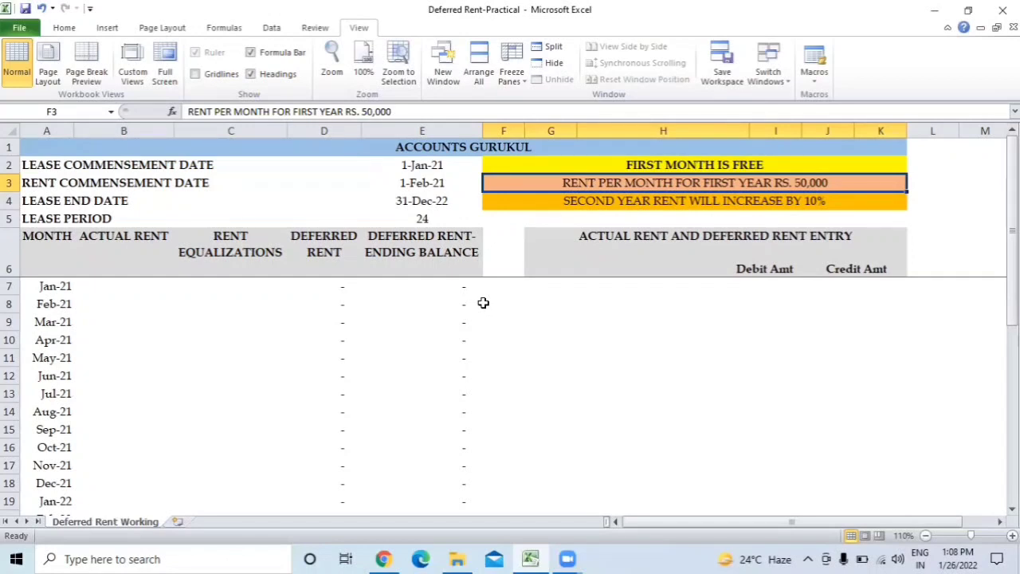
{"action": "key", "text": "Down"}
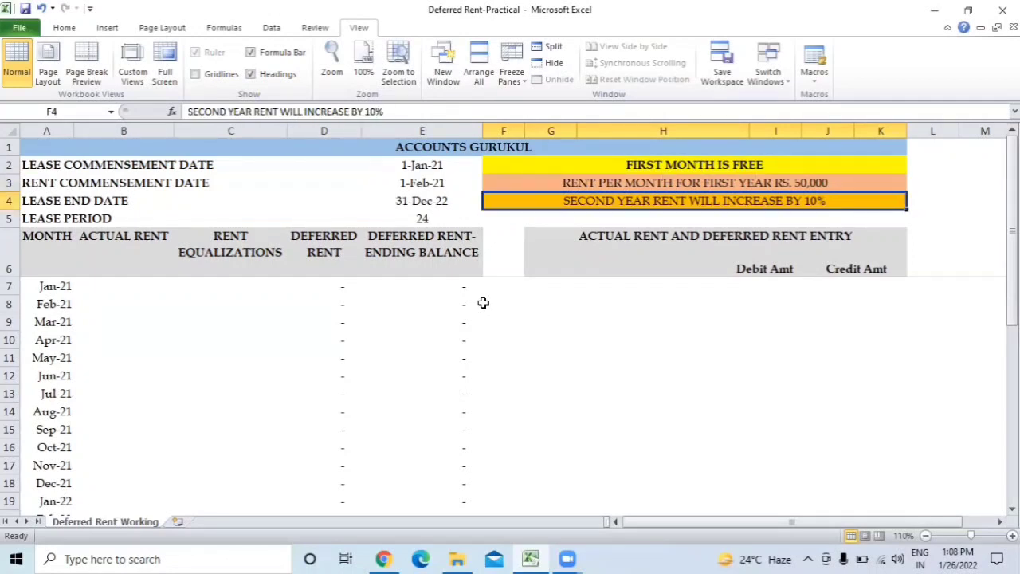
{"action": "key", "text": "Up"}
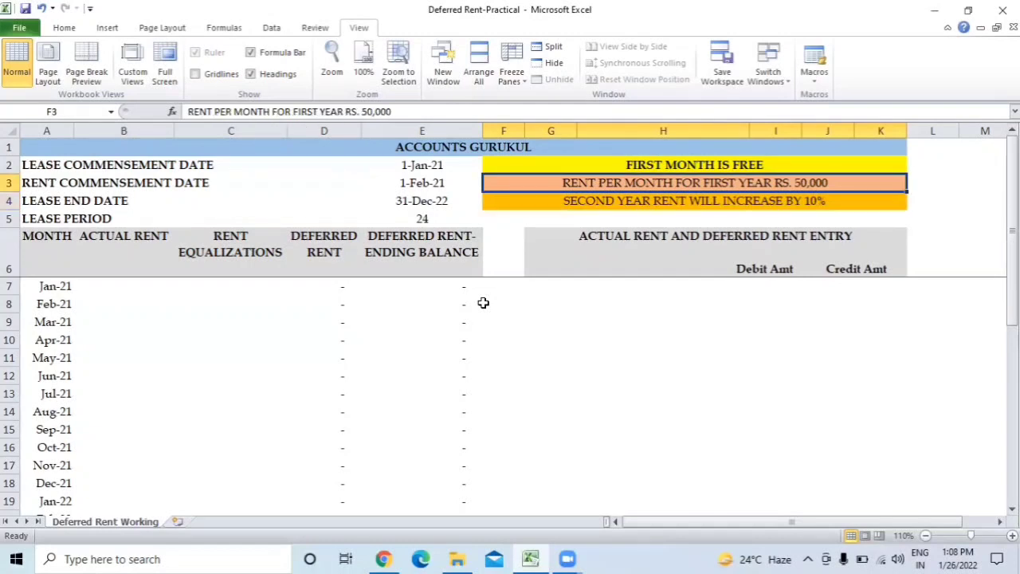
{"action": "key", "text": "Up"}
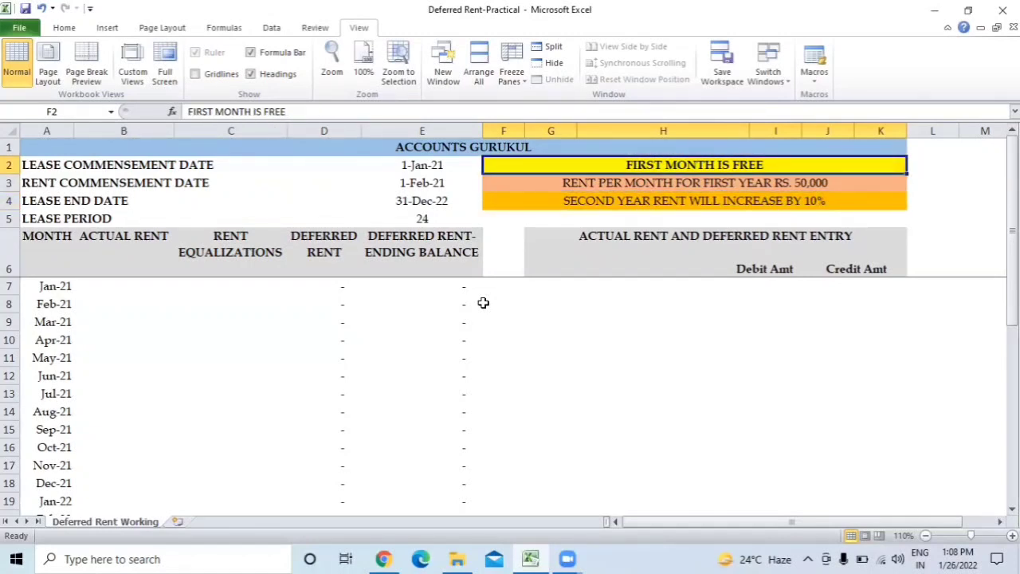
- Inspect the Actual Rent, Rent Equalizations and Deferred Rent columns in the Jan-21 row
{"action": "key", "text": "Down"}
{"action": "key", "text": "Down"}
{"action": "key", "text": "Down"}
{"action": "key", "text": "Left"}
{"action": "key", "text": "Left"}
{"action": "key", "text": "Left"}
{"action": "key", "text": "Left"}
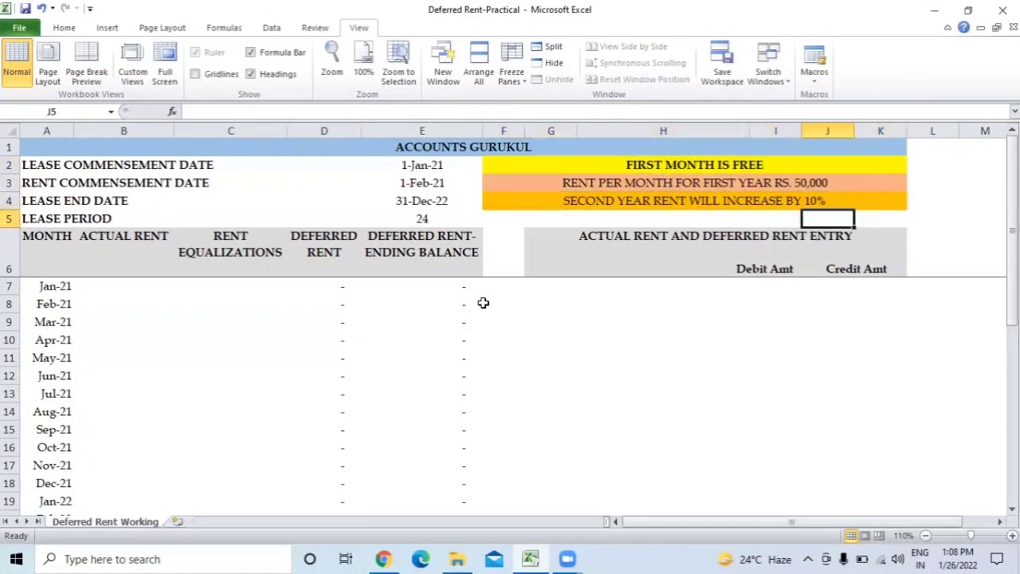
{"action": "key", "text": "Left"}
{"action": "key", "text": "Left"}
{"action": "key", "text": "Left"}
{"action": "key", "text": "Down"}
{"action": "key", "text": "Down"}
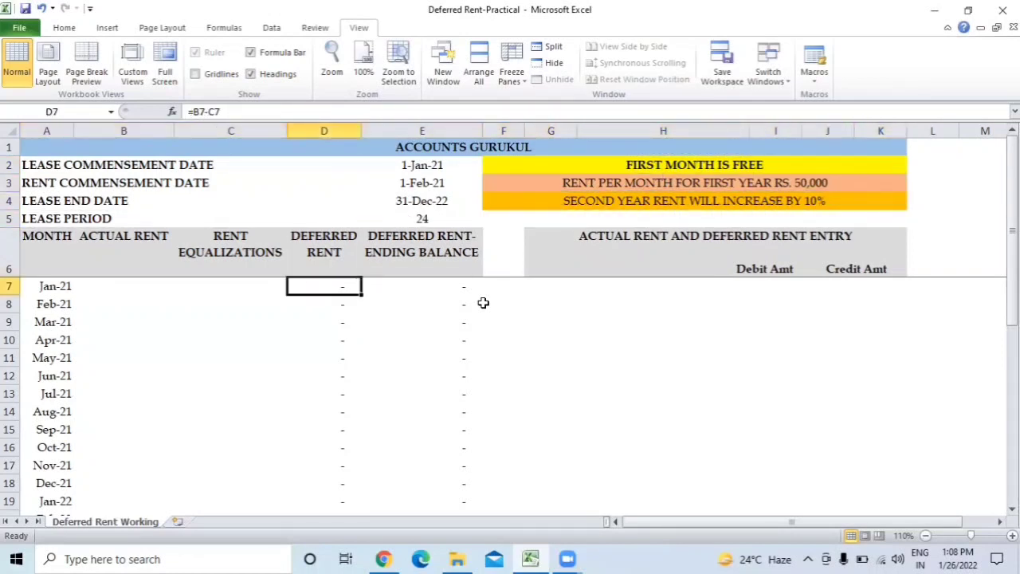
{"action": "key", "text": "Left"}
{"action": "key", "text": "Left"}
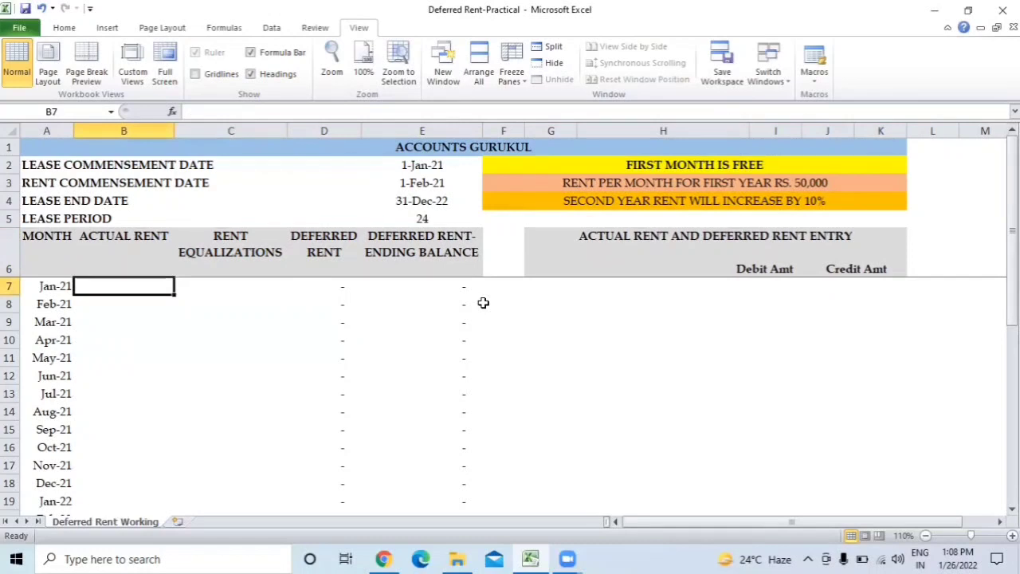
{"action": "key", "text": "Right"}
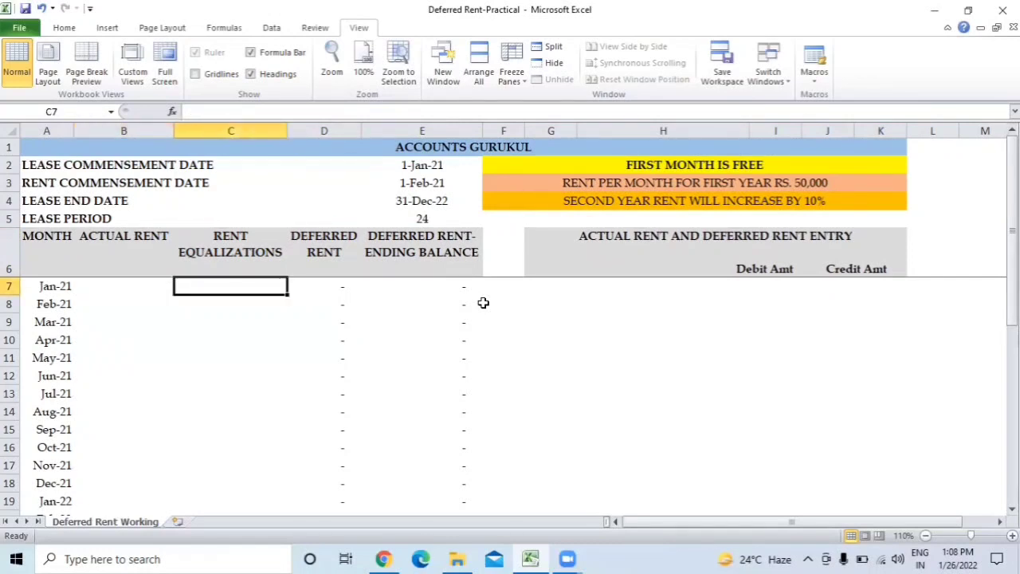
{"action": "key", "text": "Up"}
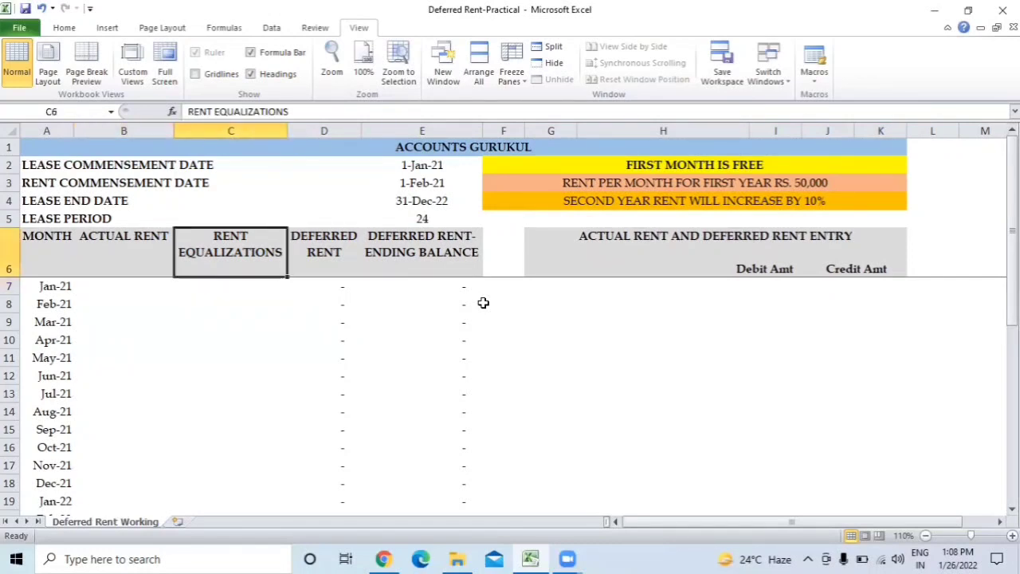
{"action": "key", "text": "Down"}
{"action": "key", "text": "Right"}
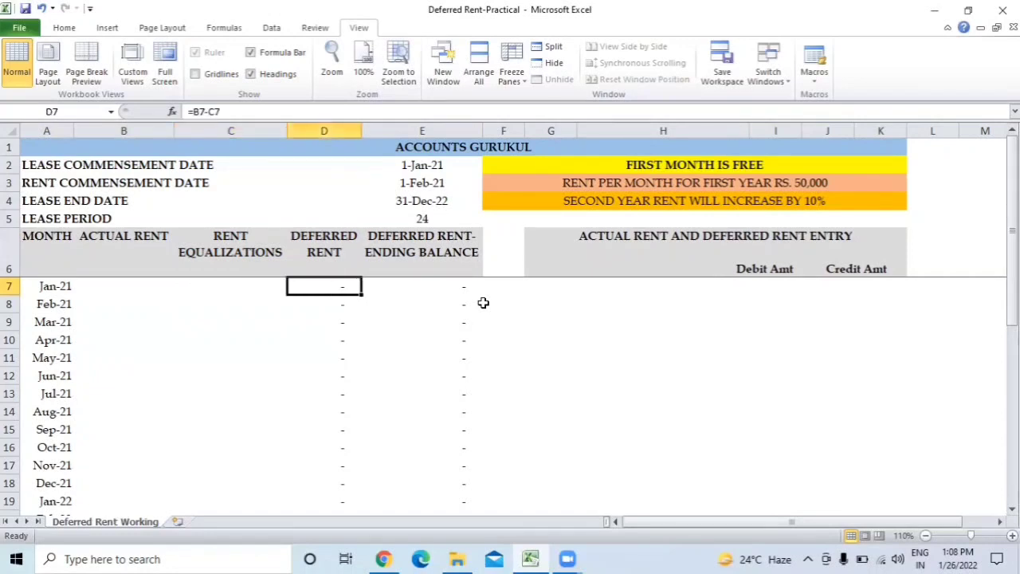
{"action": "key", "text": "Up"}
{"action": "key", "text": "Down"}
- Enter 0 as the actual rent for Jan-21 in cell B7
{"action": "key", "text": "Left"}
{"action": "key", "text": "Left"}
{"action": "type", "text": "0"}
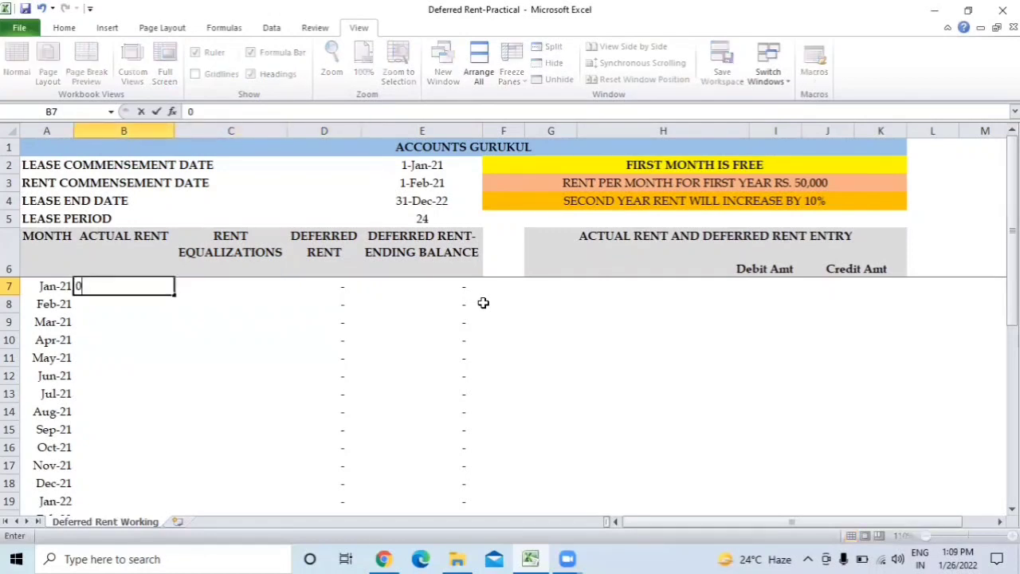
{"action": "key", "text": "Return"}
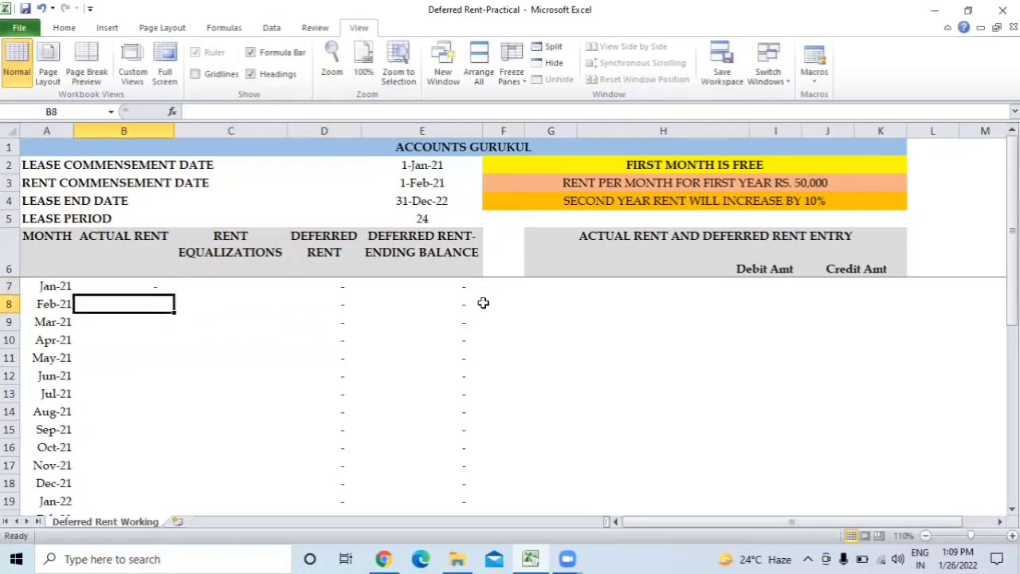
{"action": "key", "text": "Up"}
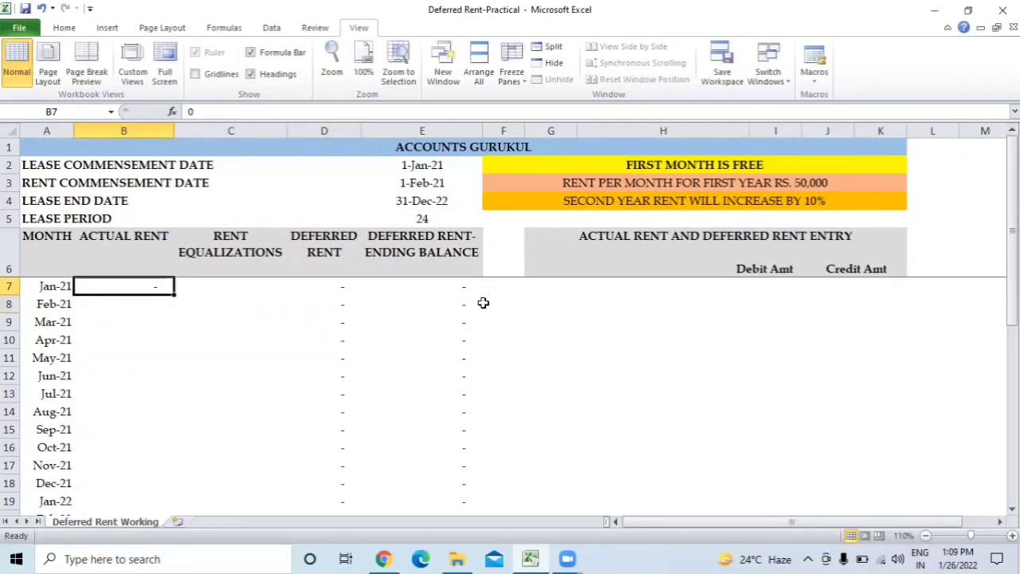
{"action": "key", "text": "Right"}
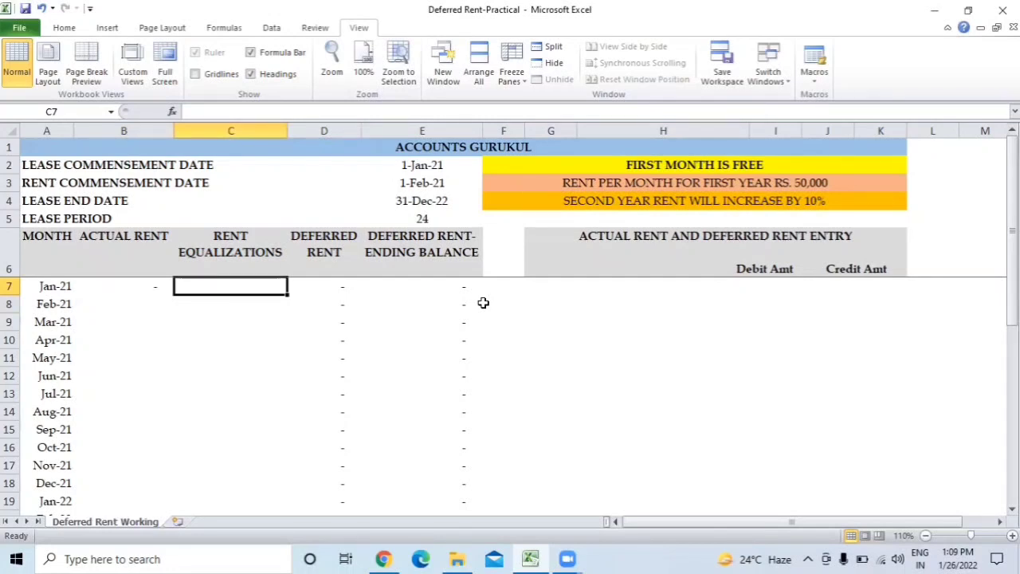
- Enter 50000 as the actual rent for Feb-21 in cell B8
{"action": "key", "text": "Left"}
{"action": "key", "text": "Down"}
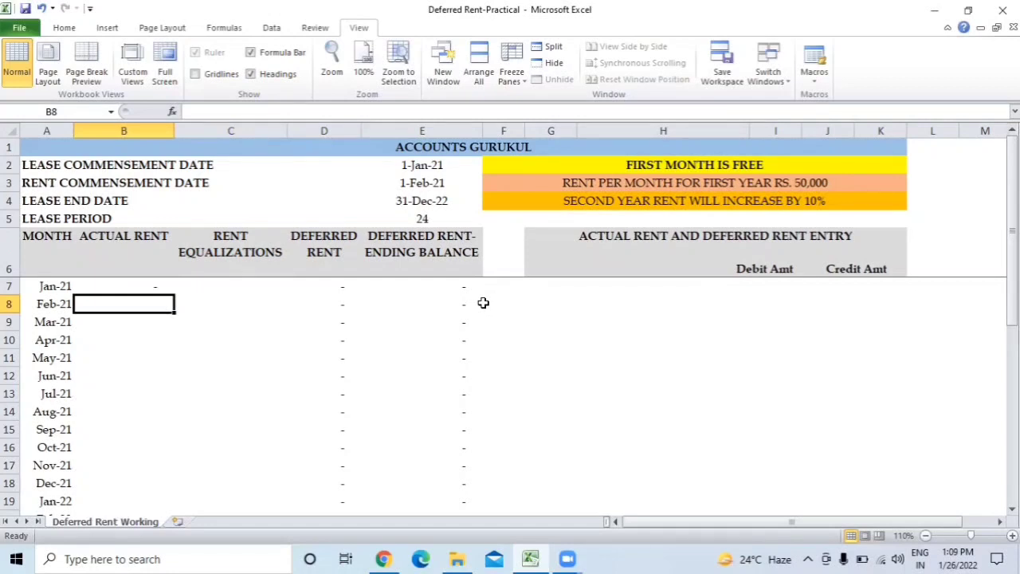
{"action": "key", "text": "Up"}
{"action": "key", "text": "Down"}
{"action": "type", "text": "50000"}
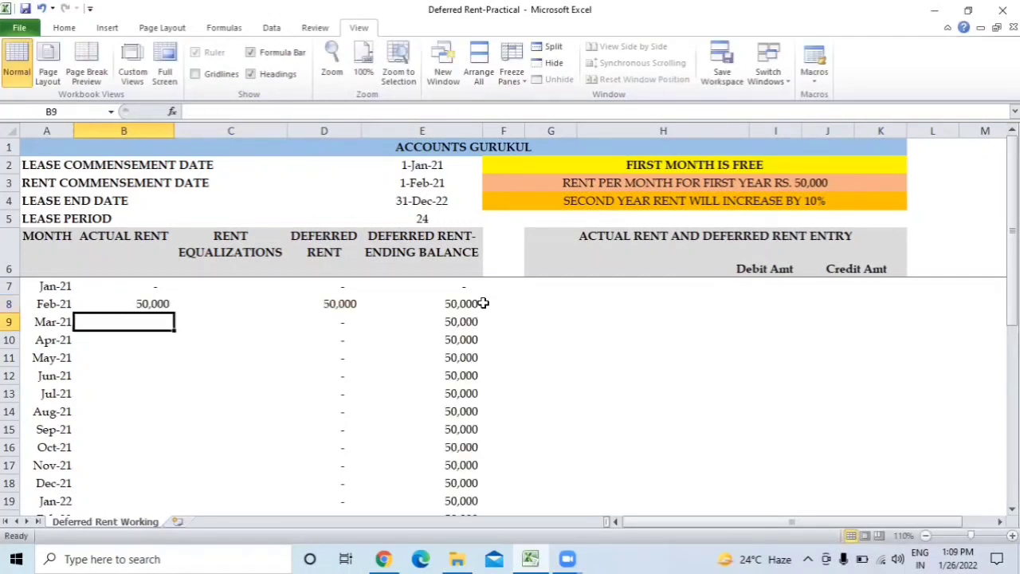
{"action": "key", "text": "Up"}
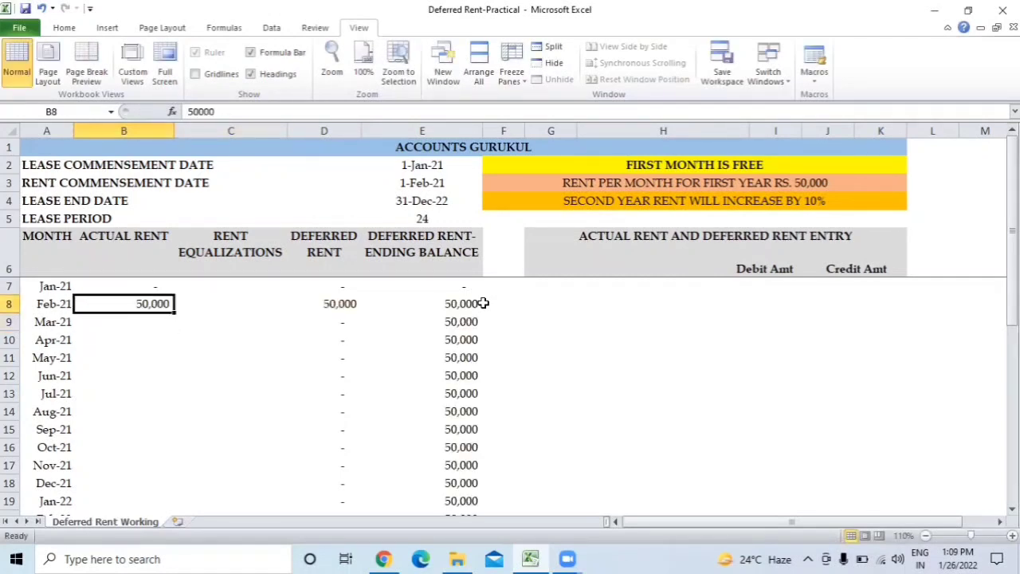
- Copy the Feb-21 actual rent into B9:B18 for Mar-21 through Dec-21
{"action": "key", "text": "ctrl+c"}
{"action": "key", "text": "Down"}
{"action": "key", "text": "shift+Down"}
{"action": "key", "text": "shift+Down"}
{"action": "key", "text": "shift+Down"}
{"action": "key", "text": "shift+Down"}
{"action": "key", "text": "shift+Down"}
{"action": "key", "text": "shift+Down"}
{"action": "key", "text": "shift+Down"}
{"action": "key", "text": "shift+Down"}
{"action": "key", "text": "shift+Down"}
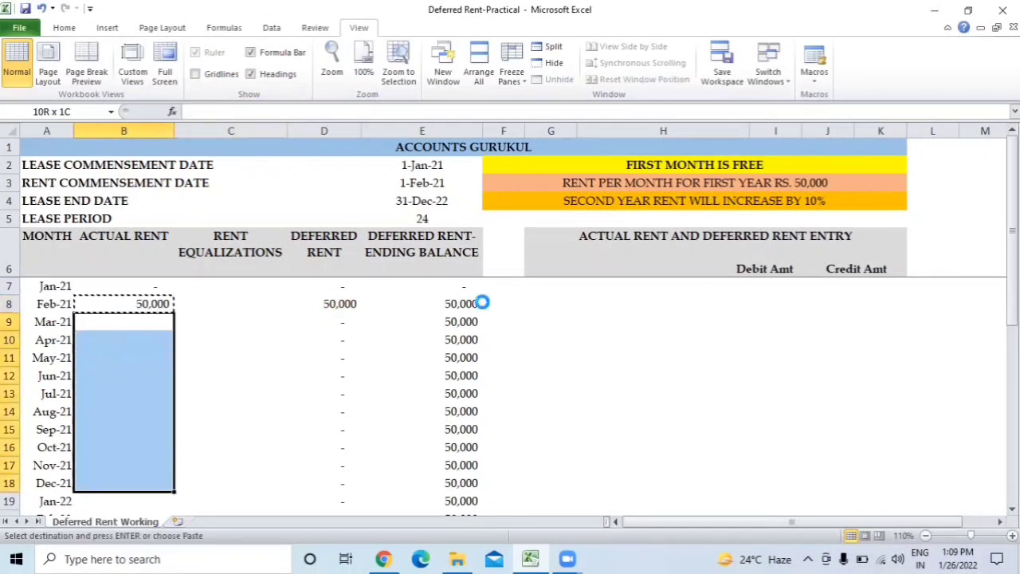
{"action": "key", "text": "ctrl+v"}
- Enter the formula =B18+SUM(B18*5%) in B19 as the Jan-22 actual rent
{"action": "key", "text": "ctrl+Down"}
{"action": "key", "text": "Down"}
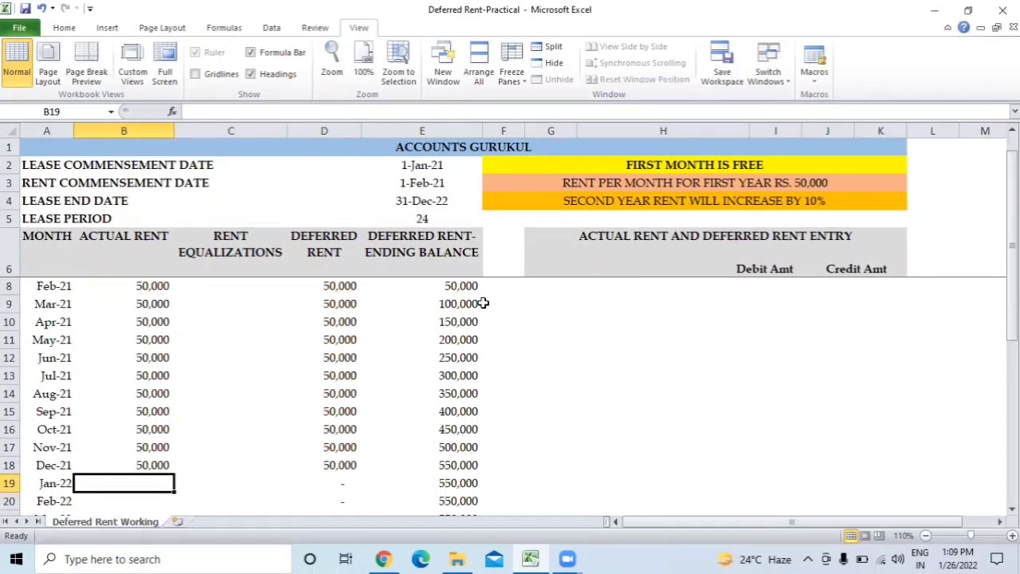
{"action": "type", "text": "="}
{"action": "key", "text": "Up"}
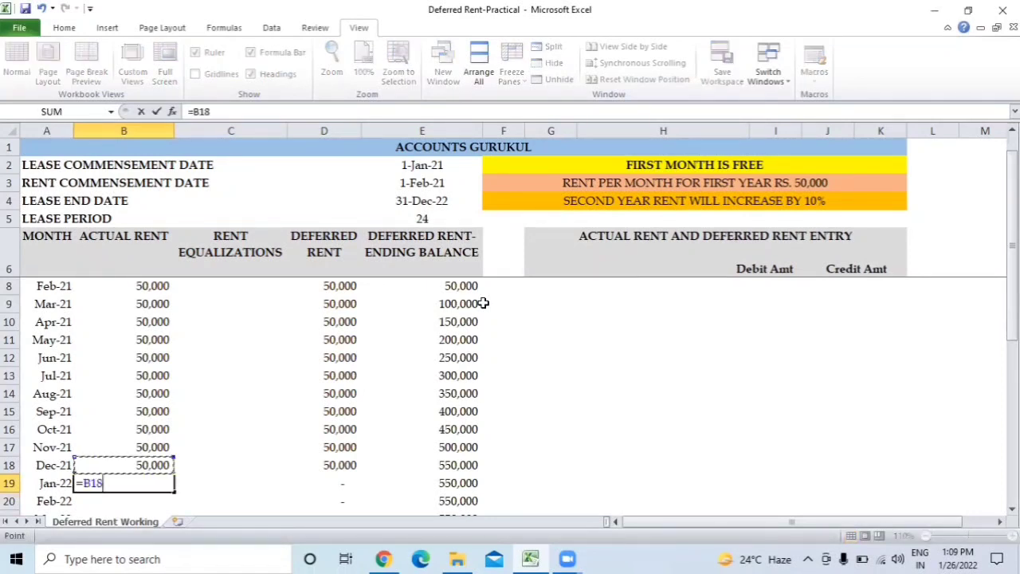
{"action": "type", "text": "+sum("}
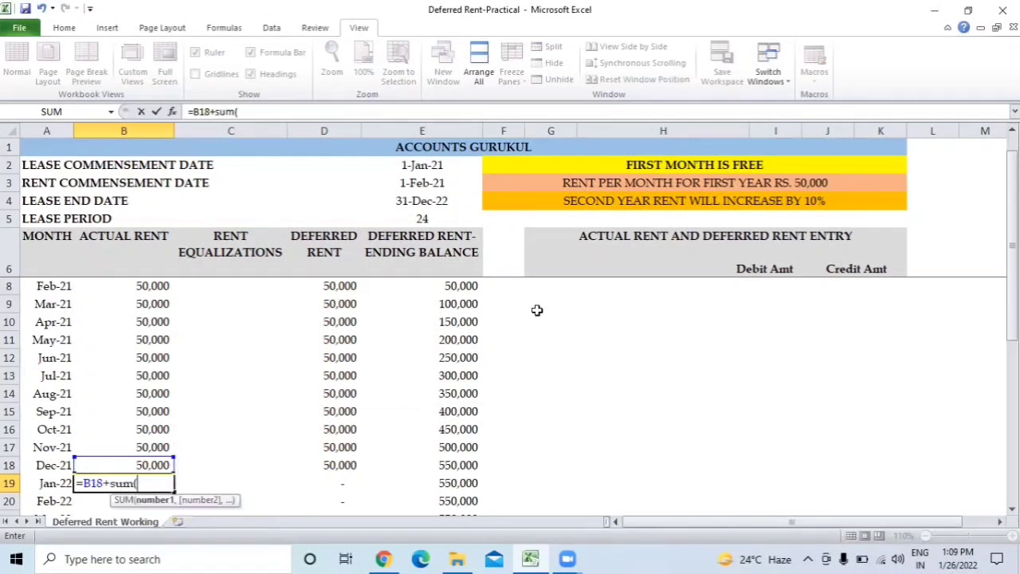
{"action": "left_click", "coordinate": [158, 467]}
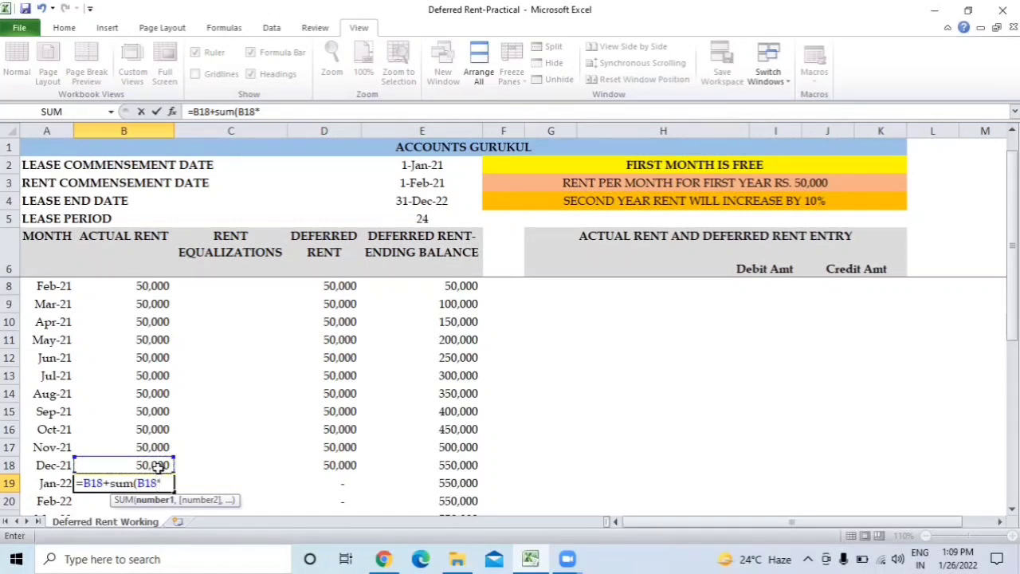
{"action": "type", "text": "*5%)"}
{"action": "key", "text": "Return"}
{"action": "key", "text": "Up"}
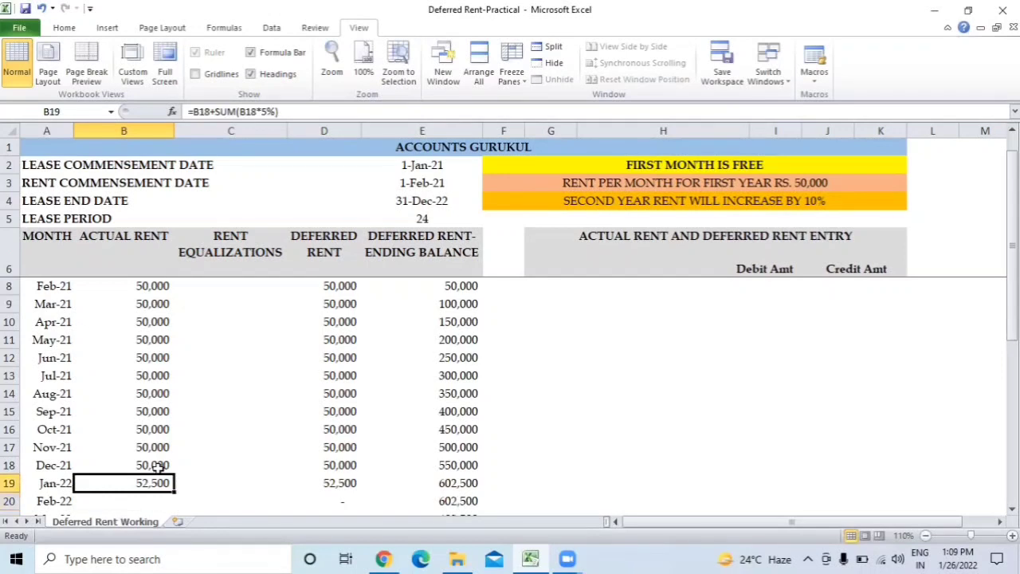
- Set the increase rate in the Jan-22 rent formula in B19 to 10%
{"action": "key", "text": "F2"}
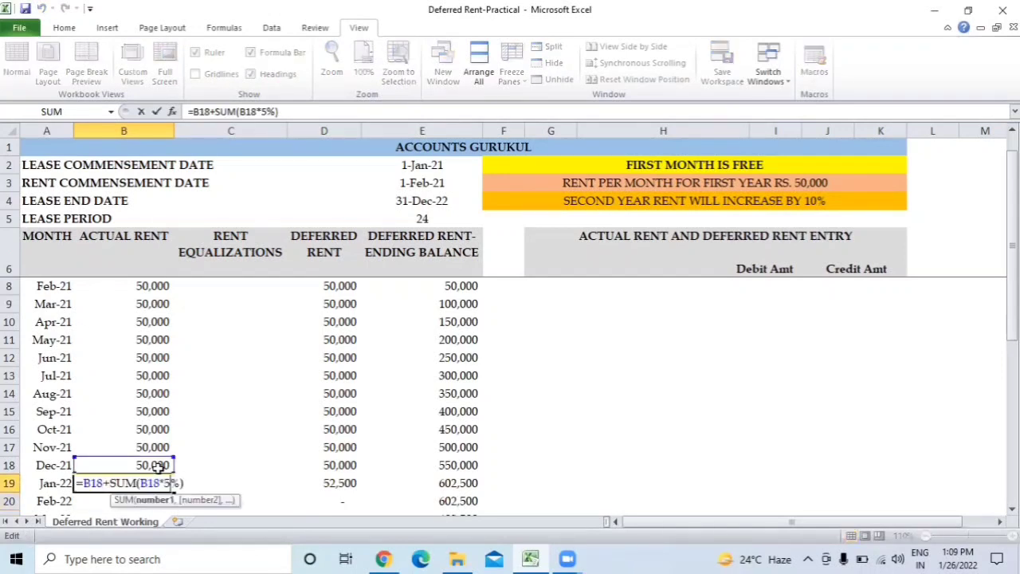
{"action": "key", "text": "Left"}
{"action": "key", "text": "Left"}
{"action": "key", "text": "BackSpace"}
{"action": "type", "text": "10"}
{"action": "key", "text": "Return"}
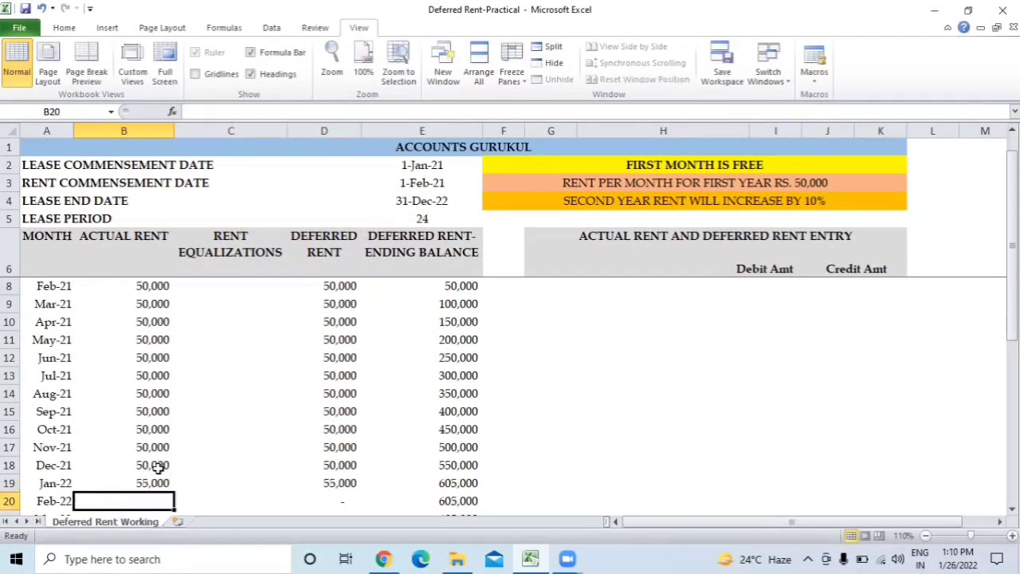
{"action": "key", "text": "Up"}
- Enter the formula =B19 in B20 so the Feb-22 rent follows Jan-22
{"action": "key", "text": "Down"}
{"action": "type", "text": "="}
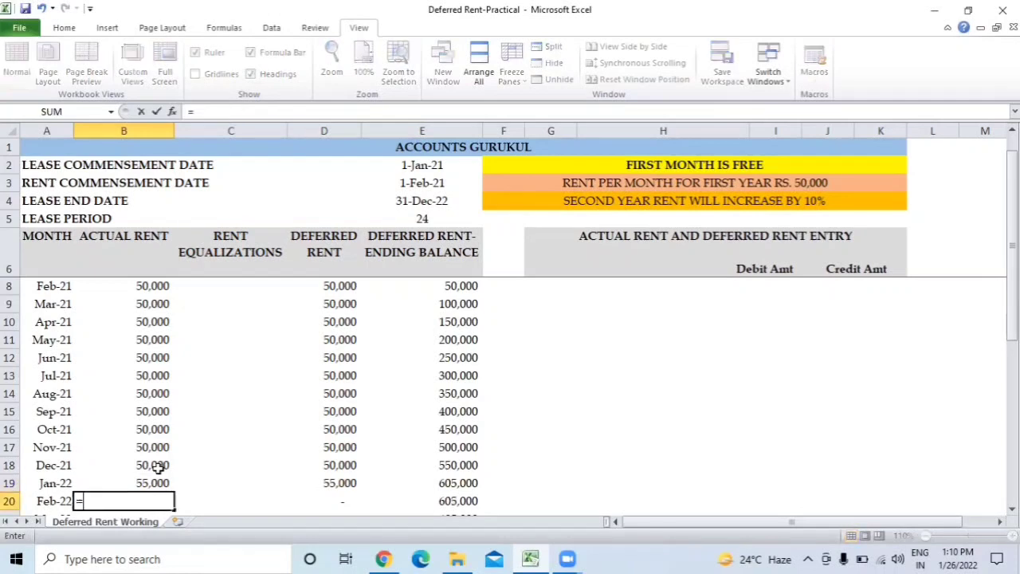
{"action": "key", "text": "Up"}
{"action": "key", "text": "Return"}
- Copy the Feb-22 rent formula into B21:B30 for Mar-22 through Dec-22
{"action": "key", "text": "Up"}
{"action": "key", "text": "ctrl+c"}
{"action": "key", "text": "Down"}
{"action": "key", "text": "shift+Down"}
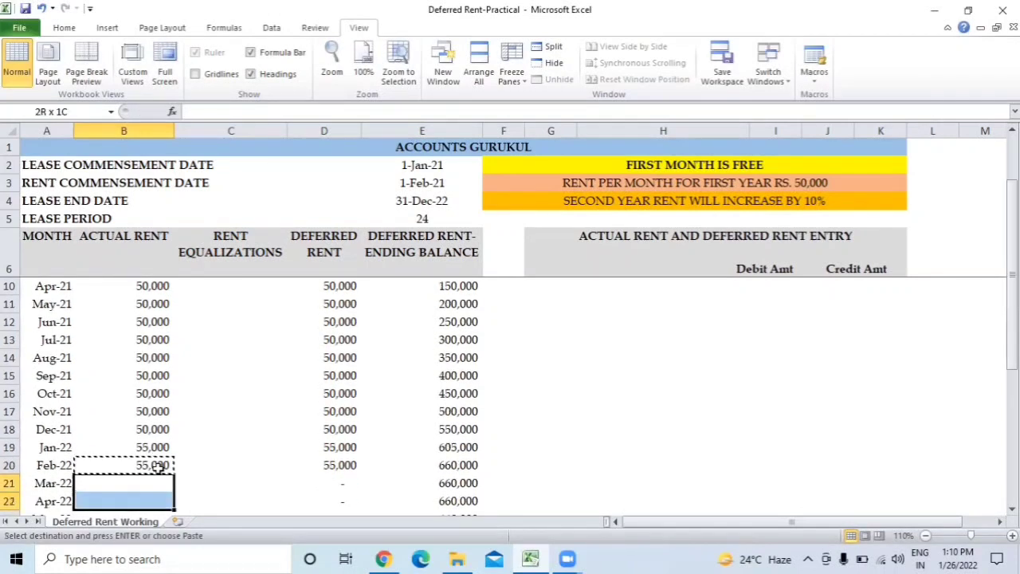
{"action": "key", "text": "shift+Down"}
{"action": "key", "text": "shift+Down"}
{"action": "key", "text": "shift+Down"}
{"action": "key", "text": "shift+Down"}
{"action": "key", "text": "shift+Down"}
{"action": "key", "text": "shift+Down"}
{"action": "key", "text": "shift+Down"}
{"action": "key", "text": "shift+Down"}
{"action": "key", "text": "shift+Down"}
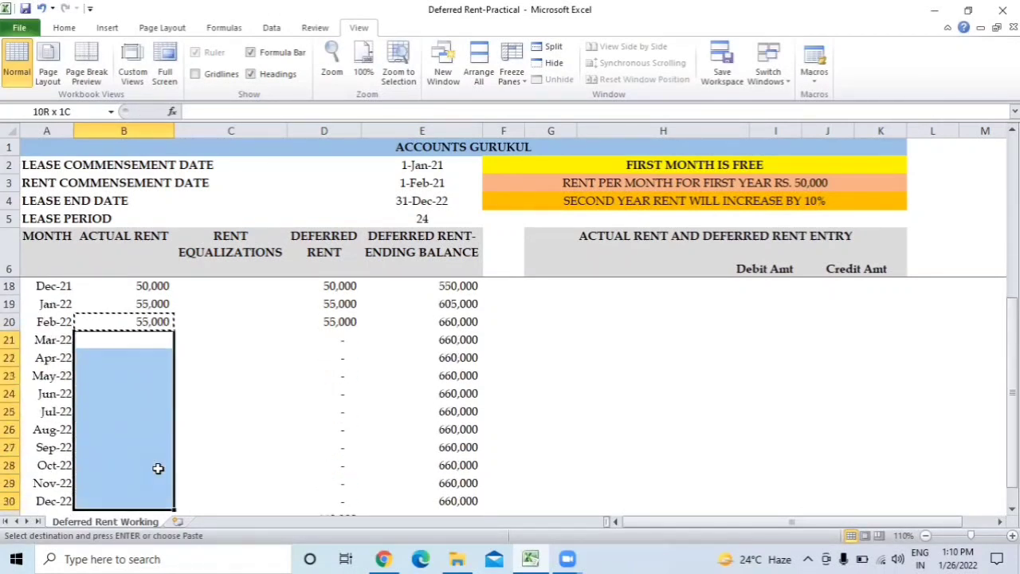
{"action": "key", "text": "shift+Up"}
{"action": "key", "text": "Return"}
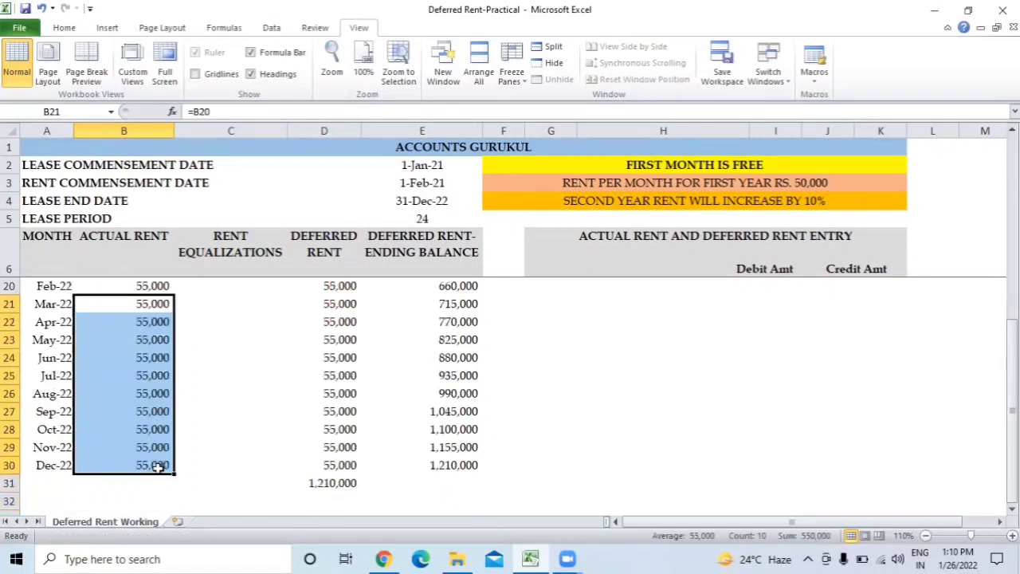
- Total the actual rent column B7:B30 in cell B31
{"action": "left_click", "coordinate": [159, 475]}
{"action": "key", "text": "Up"}
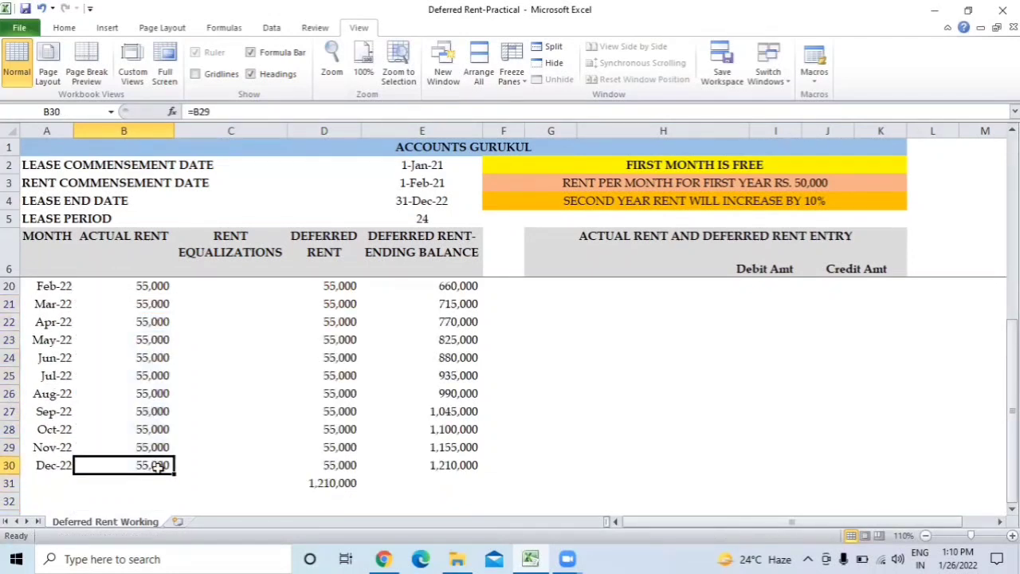
{"action": "key", "text": "Down"}
{"action": "key", "text": "alt+equal"}
{"action": "key", "text": "Return"}
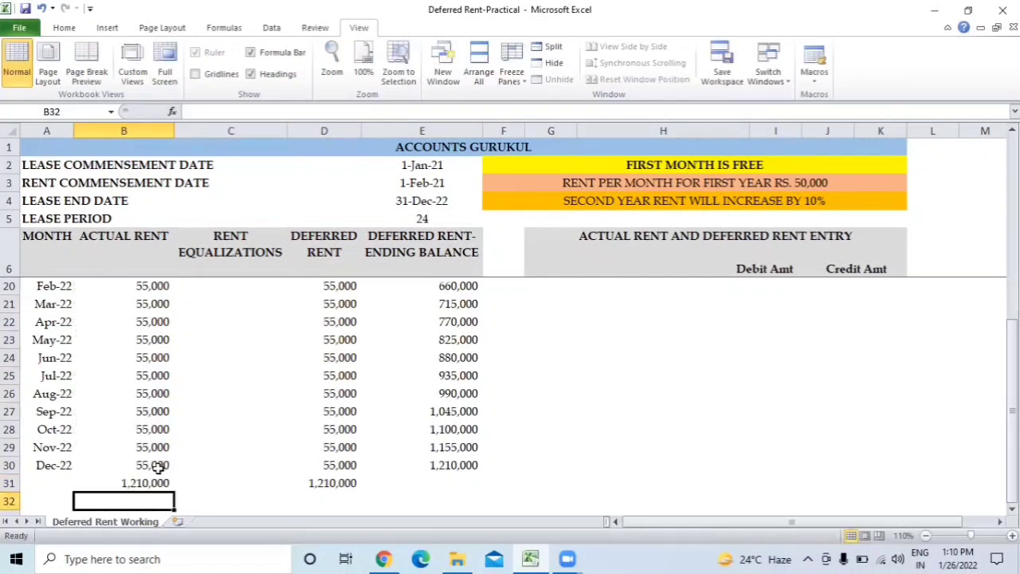
- Copy the Actual Rent total formula from B31 to the Rent Equalizations total cell C31
{"action": "key", "text": "Up"}
{"action": "key", "text": "ctrl+c"}
{"action": "key", "text": "Right"}
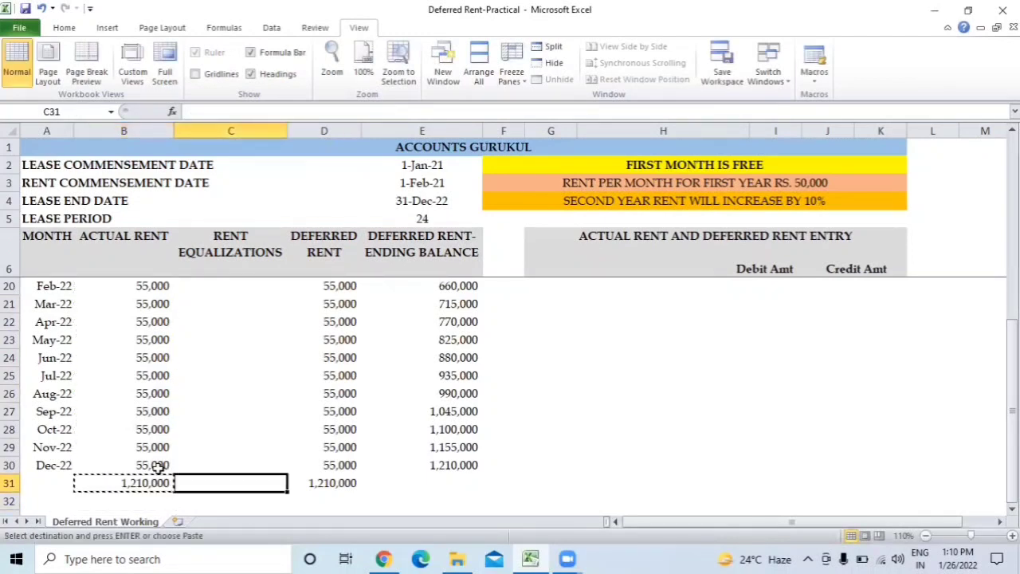
{"action": "key", "text": "Return"}
- Review the filled Actual Rent column from the total back up to Jan-21, along with the lease period
{"action": "key", "text": "Left"}
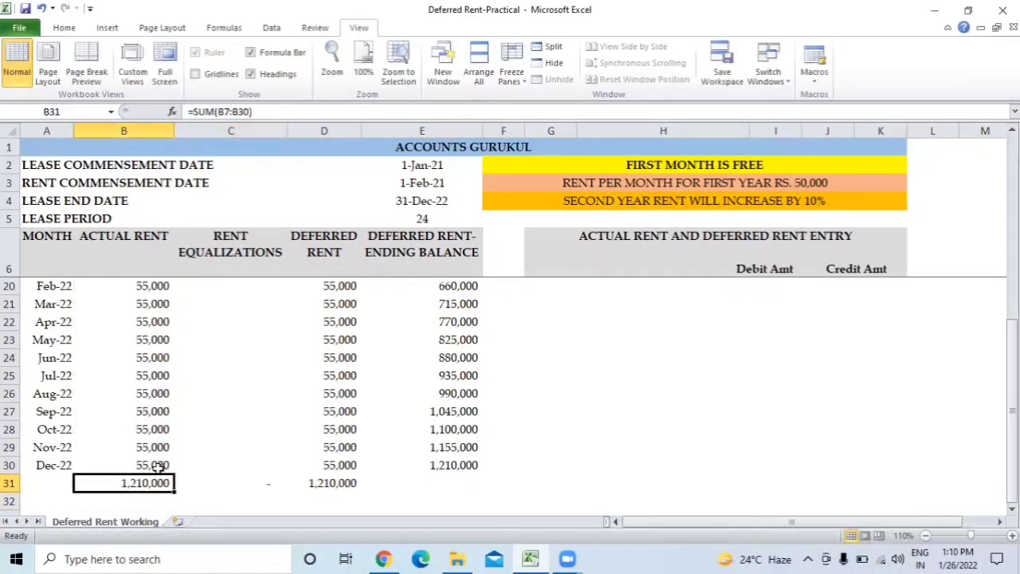
{"action": "key", "text": "Up"}
{"action": "key", "text": "Up"}
{"action": "key", "text": "Up"}
{"action": "key", "text": "Up"}
{"action": "key", "text": "Up"}
{"action": "key", "text": "Up"}
{"action": "key", "text": "Up"}
{"action": "key", "text": "Up"}
{"action": "key", "text": "Up"}
{"action": "key", "text": "Up"}
{"action": "key", "text": "Up"}
{"action": "key", "text": "Up"}
{"action": "key", "text": "Up"}
{"action": "key", "text": "Up"}
{"action": "key", "text": "Up"}
{"action": "key", "text": "Up"}
{"action": "key", "text": "Up"}
{"action": "key", "text": "Up"}
{"action": "key", "text": "Up"}
{"action": "key", "text": "Up"}
{"action": "key", "text": "ctrl+Home"}
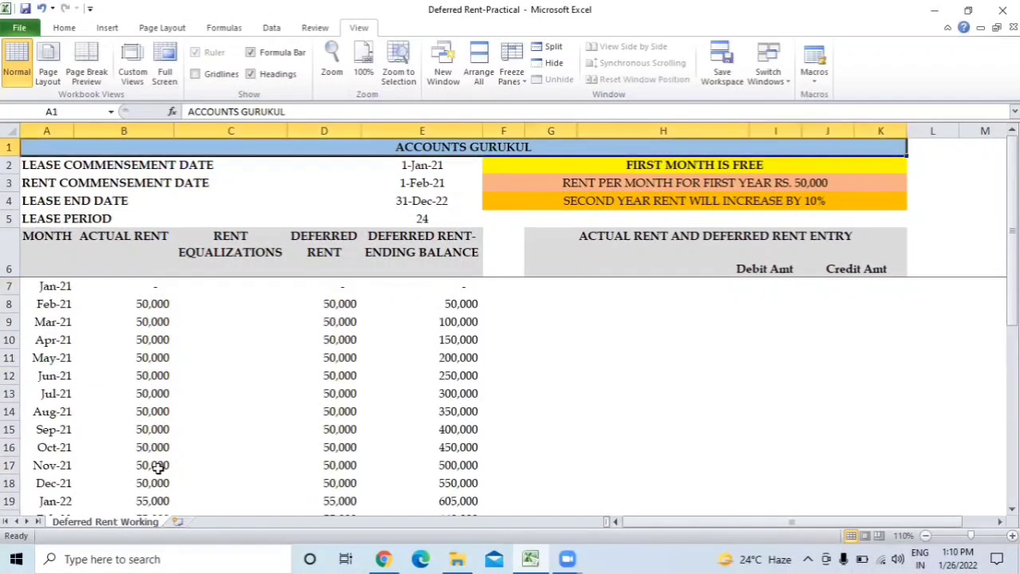
{"action": "key", "text": "Down"}
{"action": "key", "text": "Down"}
{"action": "key", "text": "Down"}
{"action": "key", "text": "Down"}
{"action": "key", "text": "Down"}
{"action": "key", "text": "Down"}
{"action": "key", "text": "Right"}
{"action": "key", "text": "Down"}
{"action": "key", "text": "Up"}
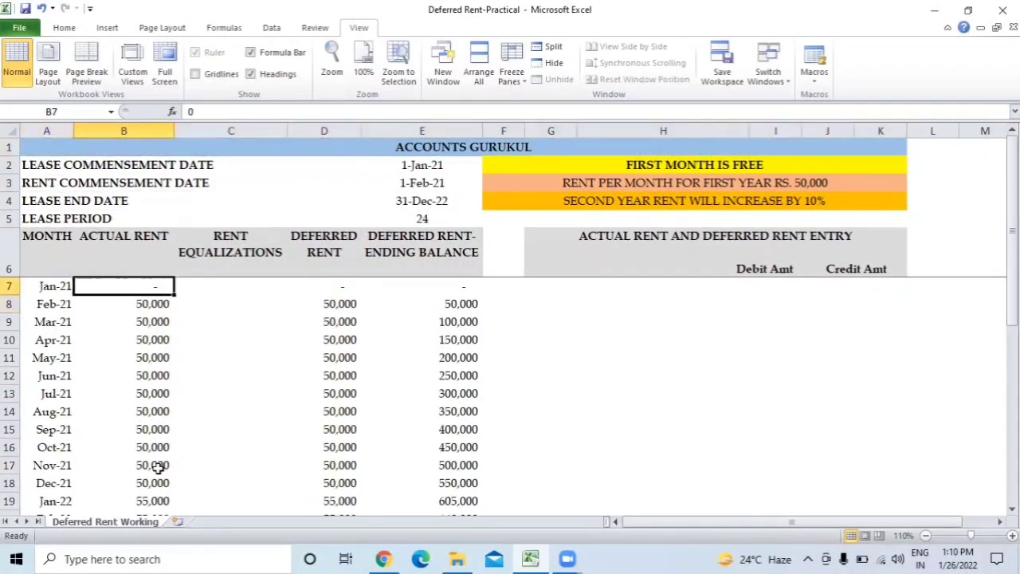
{"action": "key", "text": "Up"}
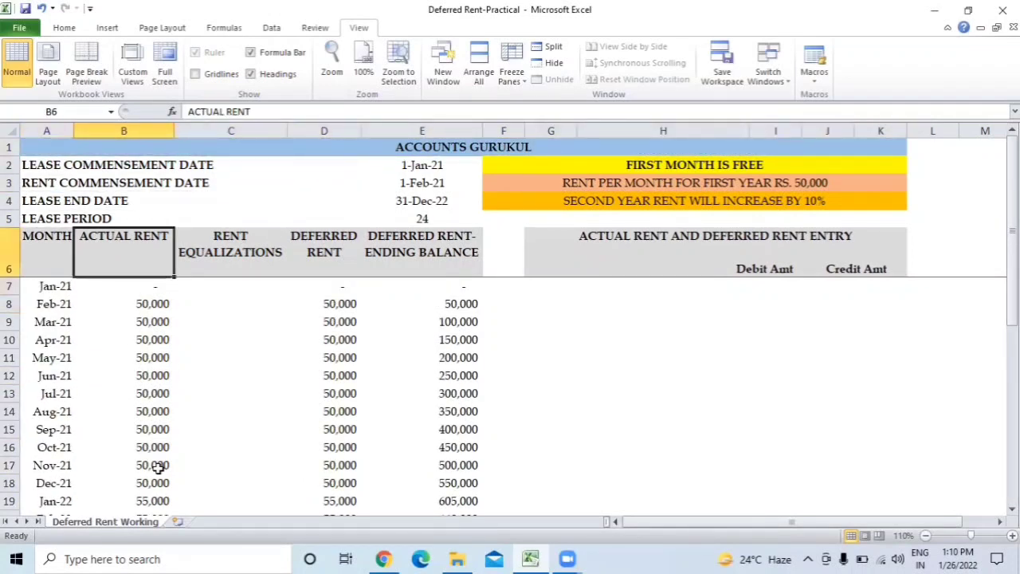
{"action": "key", "text": "Up"}
{"action": "key", "text": "Left"}
{"action": "key", "text": "Right"}
{"action": "key", "text": "Right"}
{"action": "key", "text": "Right"}
{"action": "key", "text": "Right"}
{"action": "key", "text": "Left"}
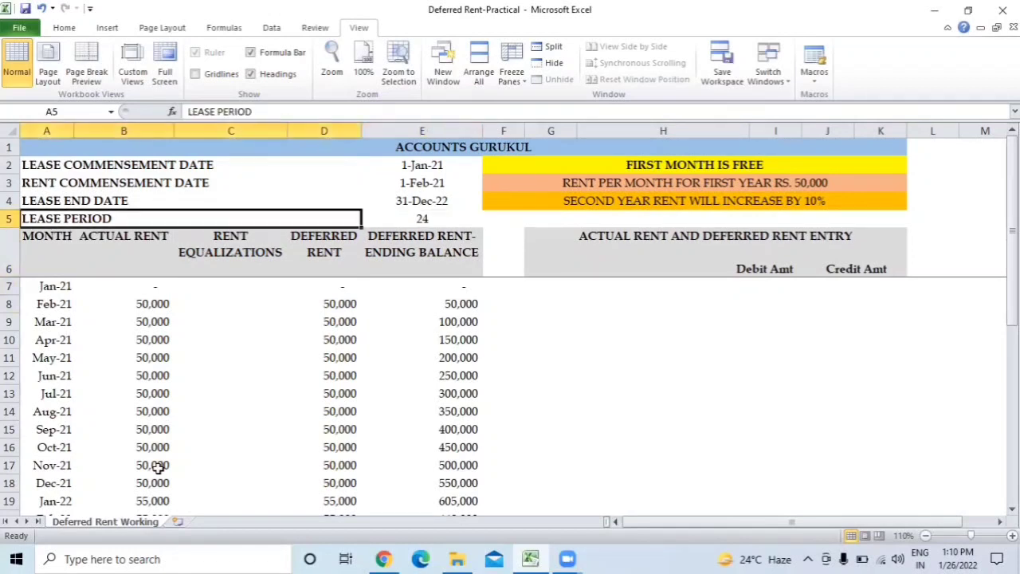
{"action": "key", "text": "Down"}
{"action": "key", "text": "Down"}
{"action": "key", "text": "Down"}
{"action": "key", "text": "Left"}
{"action": "key", "text": "Left"}
{"action": "key", "text": "Up"}
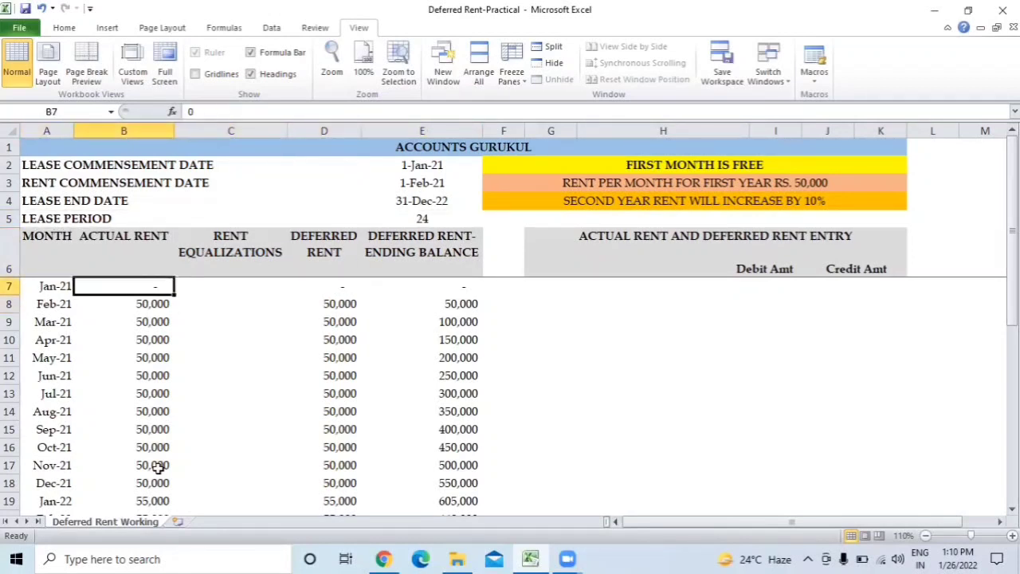
- Enter =AVERAGE(B7:B30) in C7 as the Jan-21 rent equalization
{"action": "key", "text": "Right"}
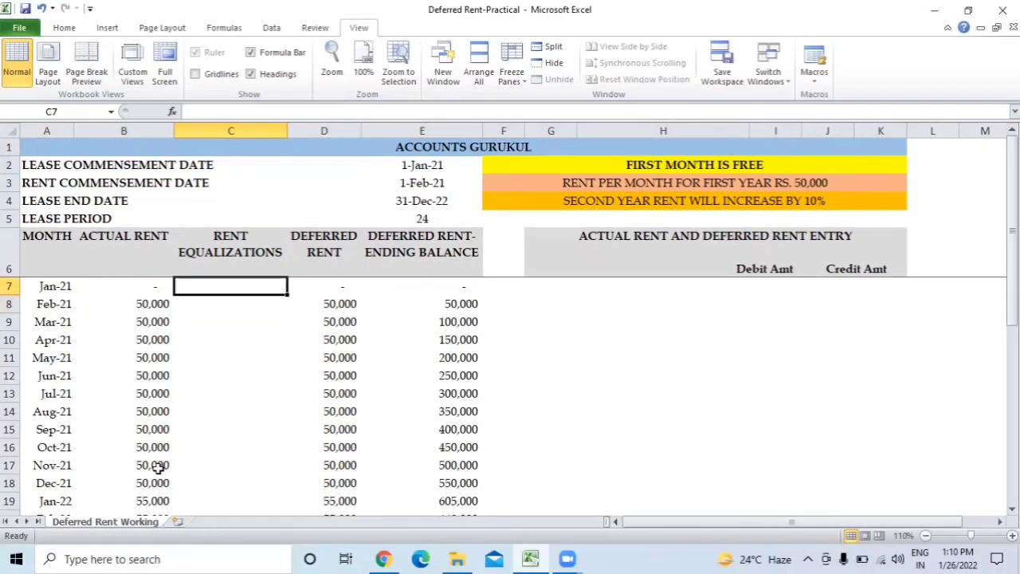
{"action": "type", "text": "=aver"}
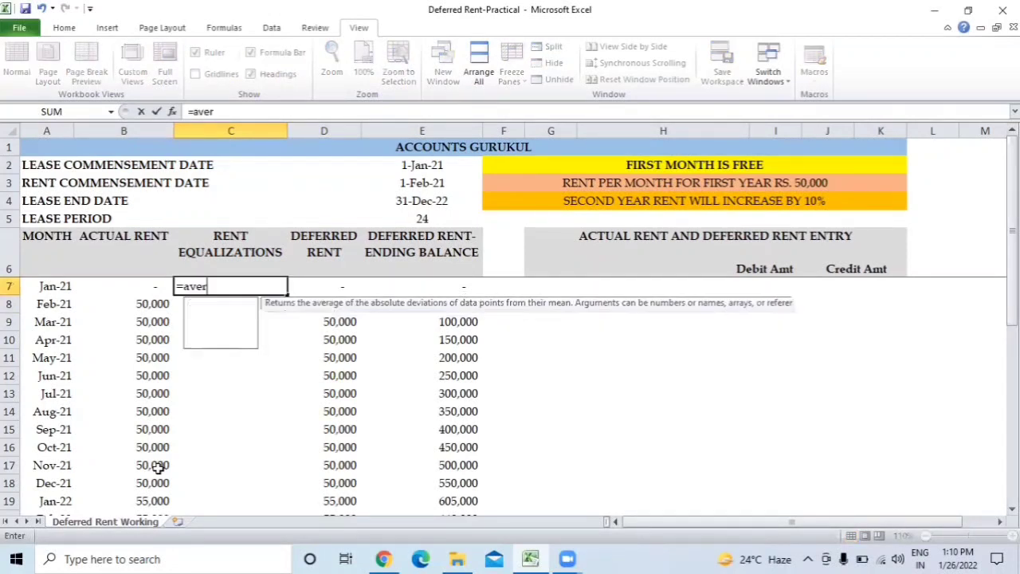
{"action": "type", "text": "age("}
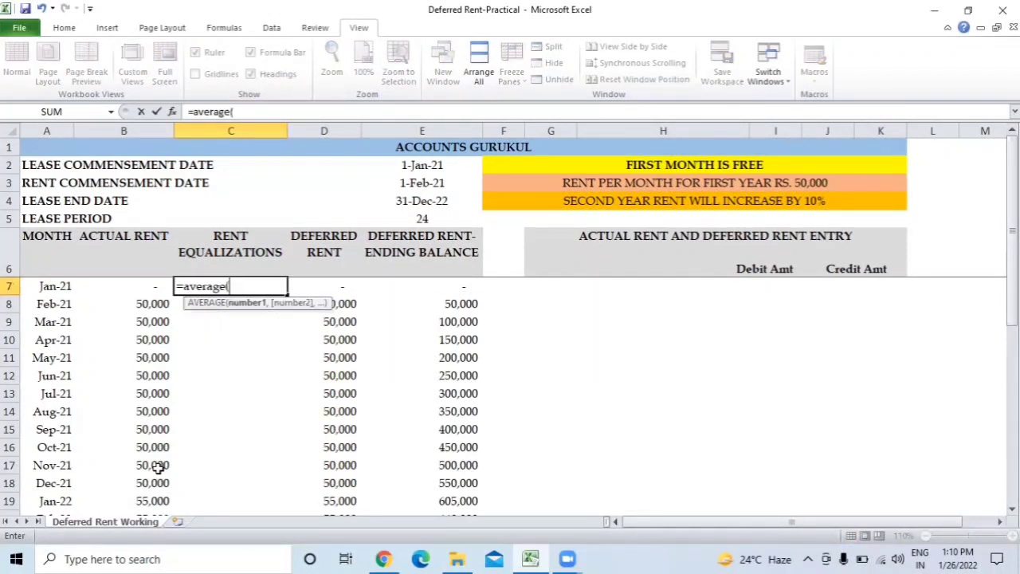
{"action": "key", "text": "Left"}
{"action": "key", "text": "shift+Down"}
{"action": "key", "text": "shift+Down"}
{"action": "key", "text": "shift+Down"}
{"action": "key", "text": "shift+Down"}
{"action": "key", "text": "shift+Down"}
{"action": "key", "text": "shift+Down"}
{"action": "key", "text": "shift+Down"}
{"action": "key", "text": "shift+Down"}
{"action": "key", "text": "shift+Down"}
{"action": "key", "text": "shift+Down"}
{"action": "key", "text": "shift+Down"}
{"action": "key", "text": "shift+Down"}
{"action": "key", "text": "shift+Down"}
{"action": "key", "text": "shift+Down"}
{"action": "key", "text": "shift+Down"}
{"action": "key", "text": "shift+Down"}
{"action": "key", "text": "shift+Down"}
{"action": "key", "text": "shift+Down"}
{"action": "key", "text": "shift+Down"}
{"action": "key", "text": "shift+Down"}
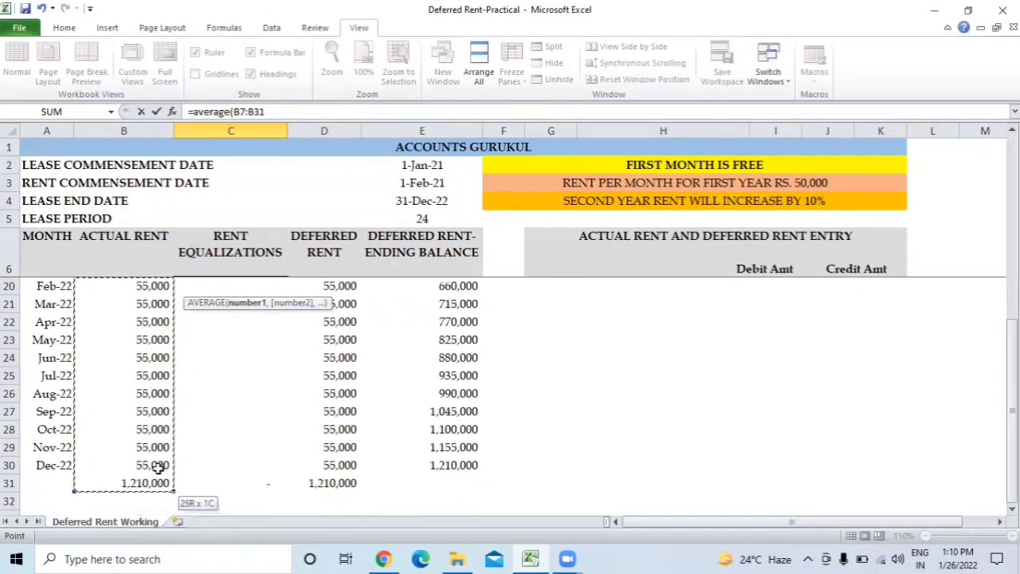
{"action": "type", "text": ")"}
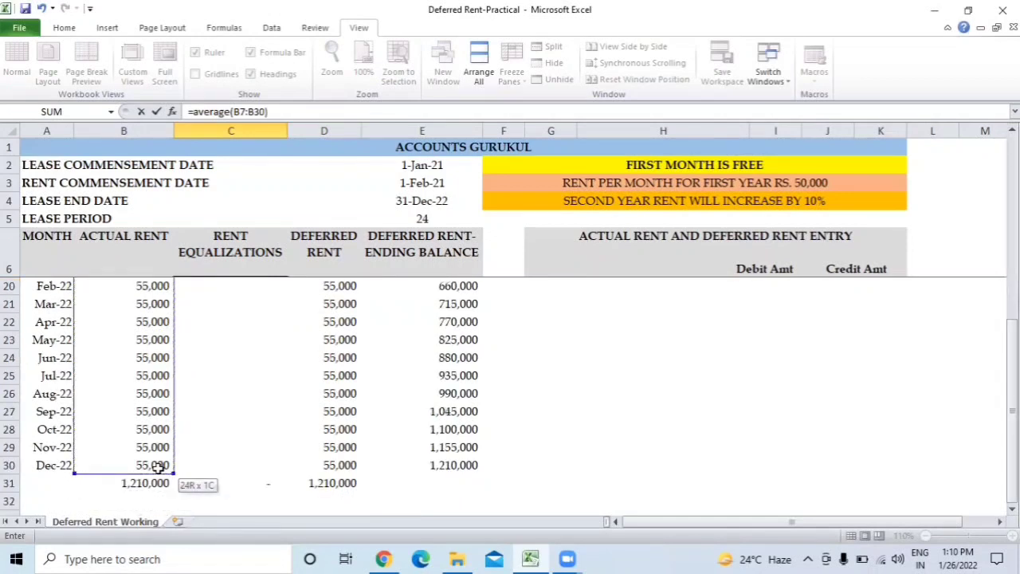
{"action": "key", "text": "ctrl+Return"}
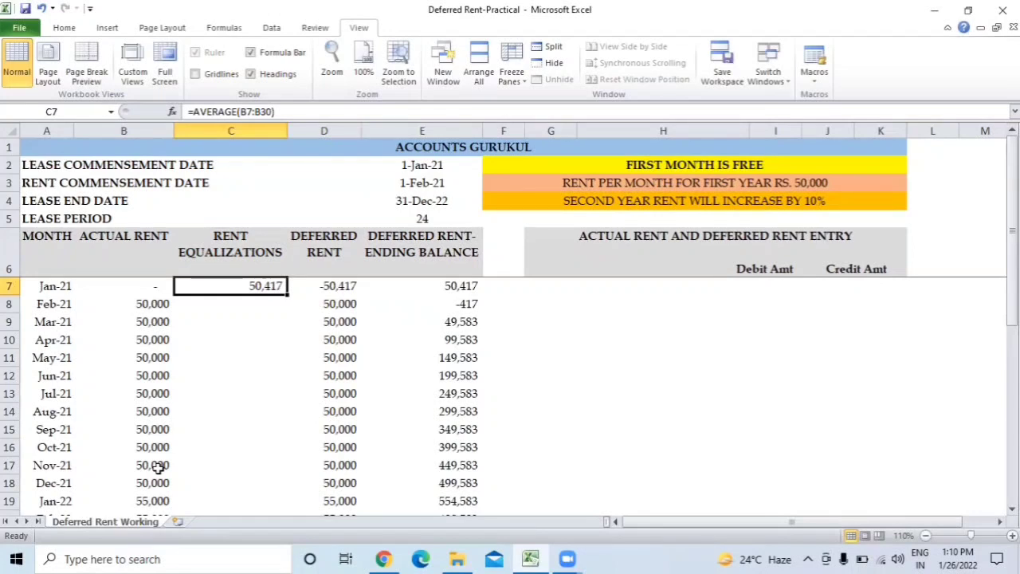
- Make the range in the C7 average formula absolute, as $B$7:$B$30
{"action": "key", "text": "F2"}
{"action": "key", "text": "Left"}
{"action": "key", "text": "Left"}
{"action": "key", "text": "Left"}
{"action": "key", "text": "Left"}
{"action": "key", "text": "Left"}
{"action": "key", "text": "Left"}
{"action": "key", "text": "Left"}
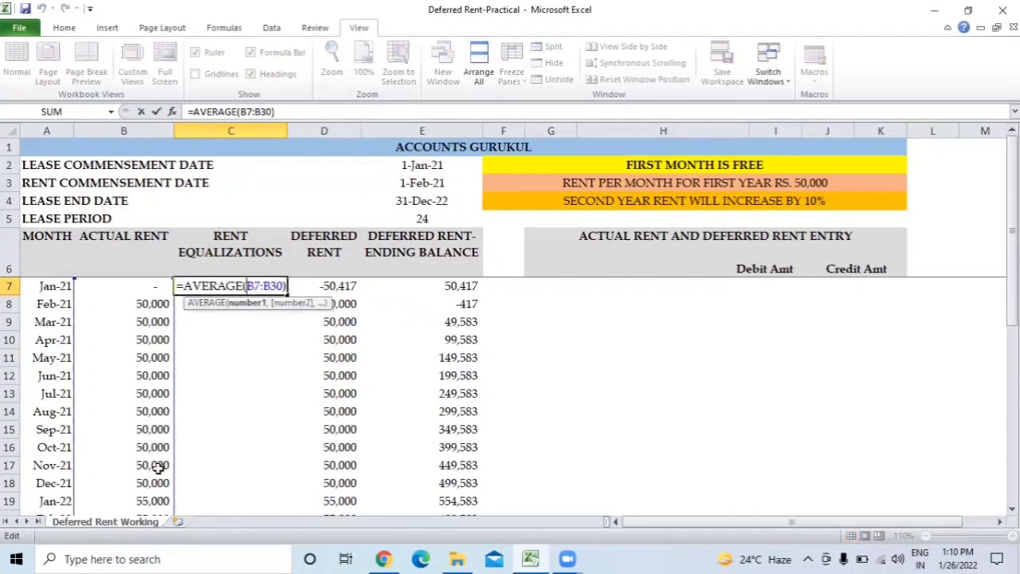
{"action": "key", "text": "F4"}
{"action": "key", "text": "Right"}
{"action": "key", "text": "Right"}
{"action": "key", "text": "F4"}
{"action": "key", "text": "Return"}
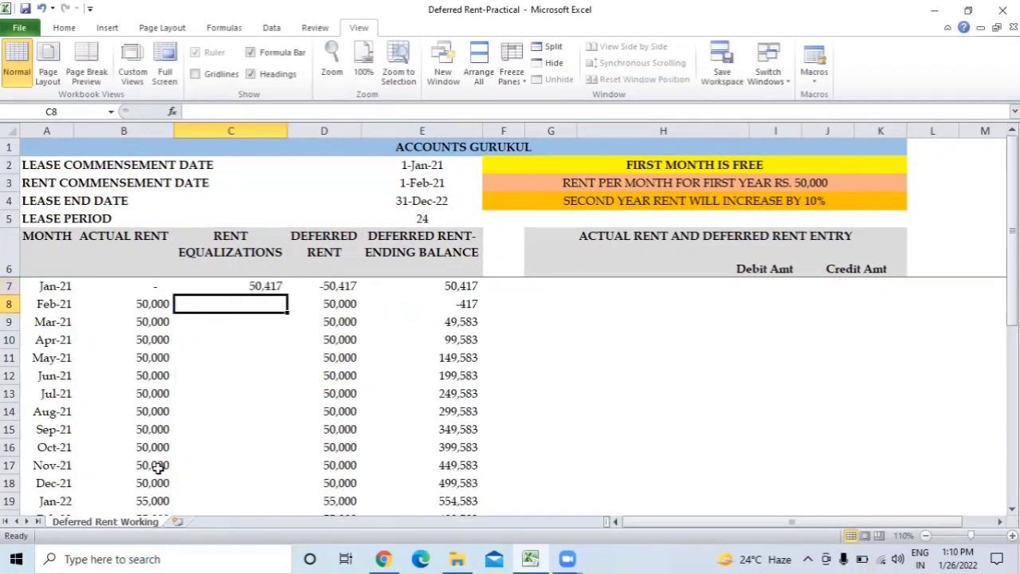
- Copy the C7 average formula through the Rent Equalizations column to Dec-22 in C30 and check the column total
{"action": "key", "text": "Up"}
{"action": "key", "text": "ctrl+c"}
{"action": "key", "text": "ctrl+Down"}
{"action": "key", "text": "Up"}
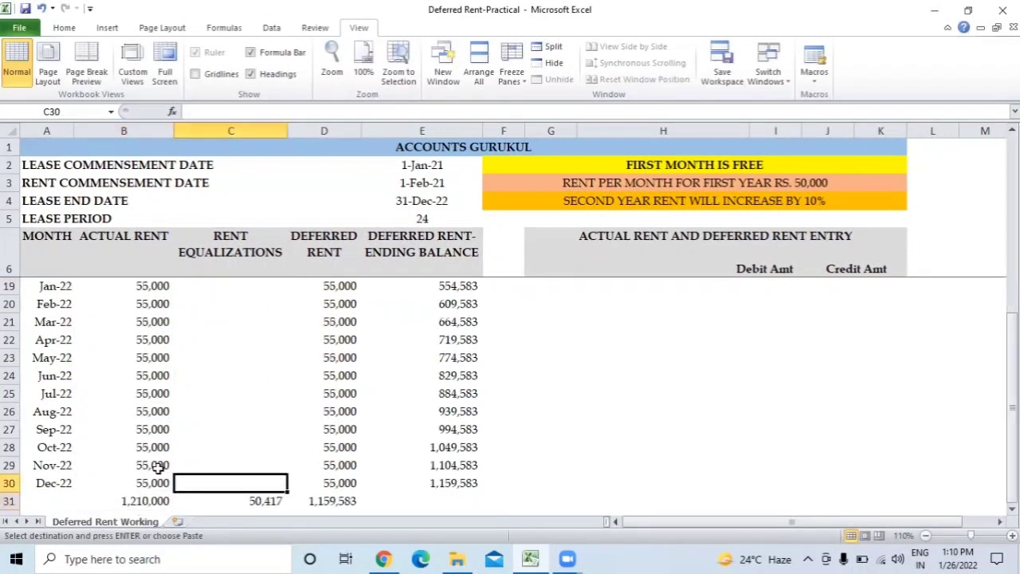
{"action": "key", "text": "ctrl+shift+Up"}
{"action": "key", "text": "Return"}
{"action": "key", "text": "Up"}
{"action": "key", "text": "Down"}
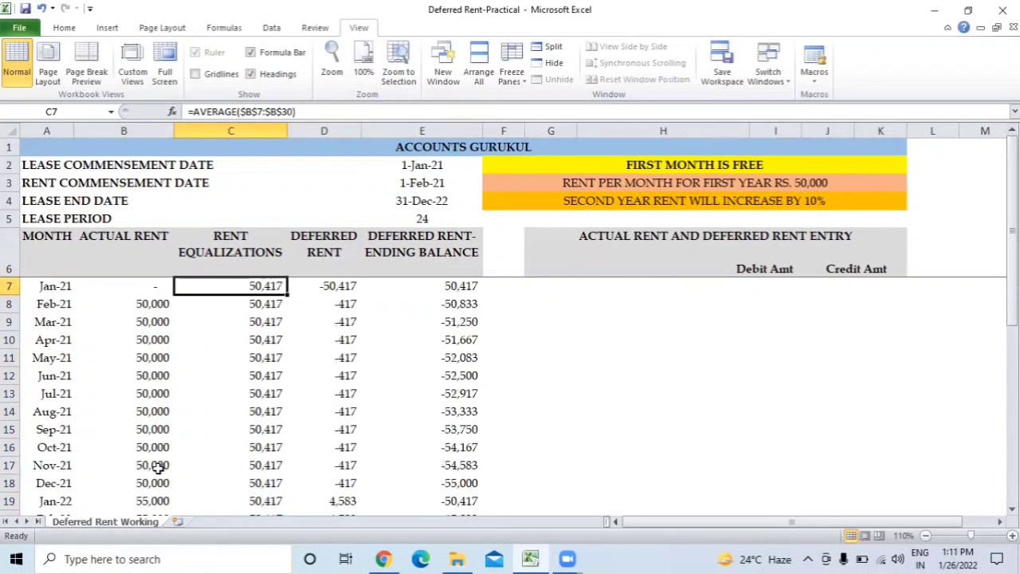
{"action": "key", "text": "ctrl+Down"}
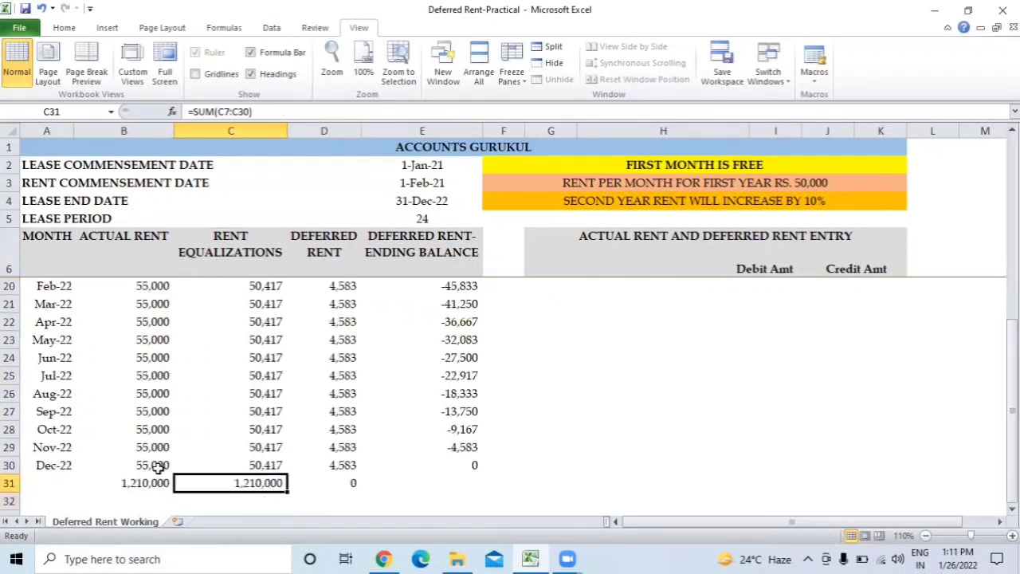
- Inspect the Rent Equalizations total formula in C31 and review the column from Dec-22 back up to the lease details
{"action": "key", "text": "F2"}
{"action": "key", "text": "Escape"}
{"action": "key", "text": "Up"}
{"action": "key", "text": "Up"}
{"action": "key", "text": "Up"}
{"action": "key", "text": "Up"}
{"action": "key", "text": "Up"}
{"action": "key", "text": "Up"}
{"action": "key", "text": "Up"}
{"action": "key", "text": "Up"}
{"action": "key", "text": "Up"}
{"action": "key", "text": "Up"}
{"action": "key", "text": "Up"}
{"action": "key", "text": "Up"}
{"action": "key", "text": "Up"}
{"action": "key", "text": "Up"}
{"action": "key", "text": "Up"}
{"action": "key", "text": "Up"}
{"action": "key", "text": "Up"}
{"action": "key", "text": "Up"}
{"action": "key", "text": "Up"}
{"action": "key", "text": "Up"}
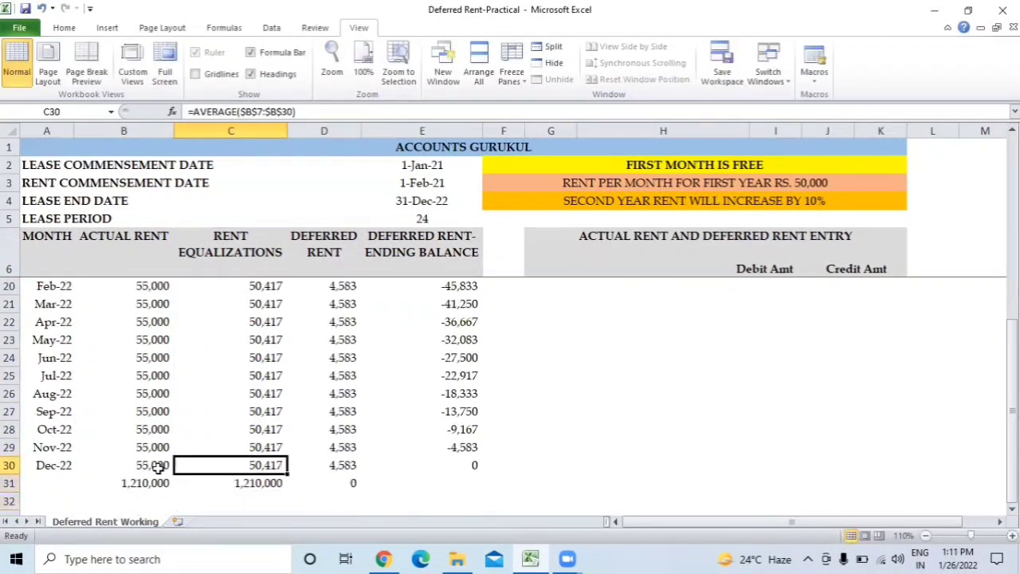
{"action": "key", "text": "Down"}
{"action": "key", "text": "Down"}
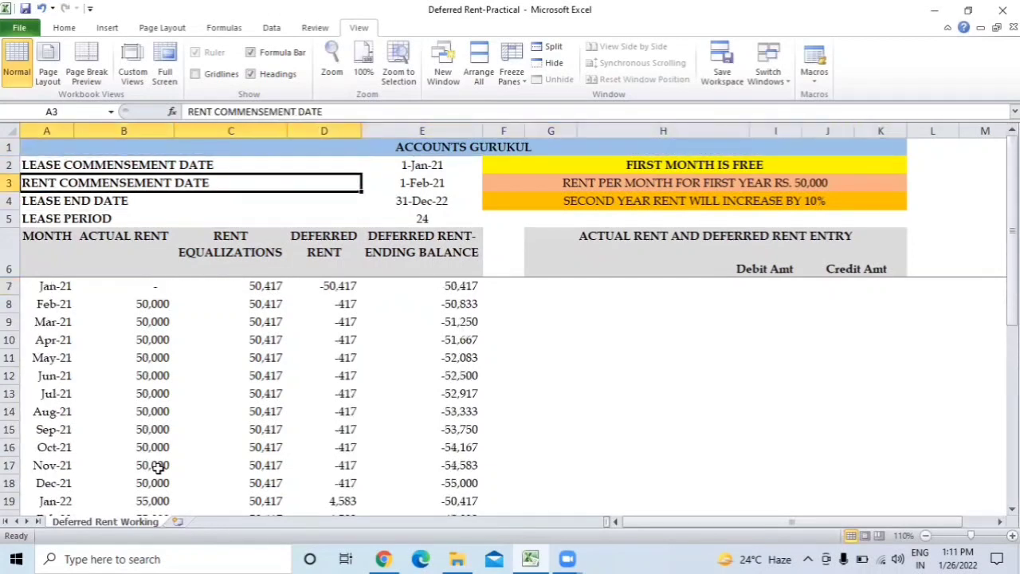
- Compare the Jan-21 actual rent in B7 with the Jan-21 rent equalization in C7
{"action": "key", "text": "Down"}
{"action": "key", "text": "Down"}
{"action": "key", "text": "Down"}
{"action": "key", "text": "Right"}
{"action": "key", "text": "Right"}
{"action": "key", "text": "Down"}
{"action": "key", "text": "Right"}
{"action": "key", "text": "Left"}
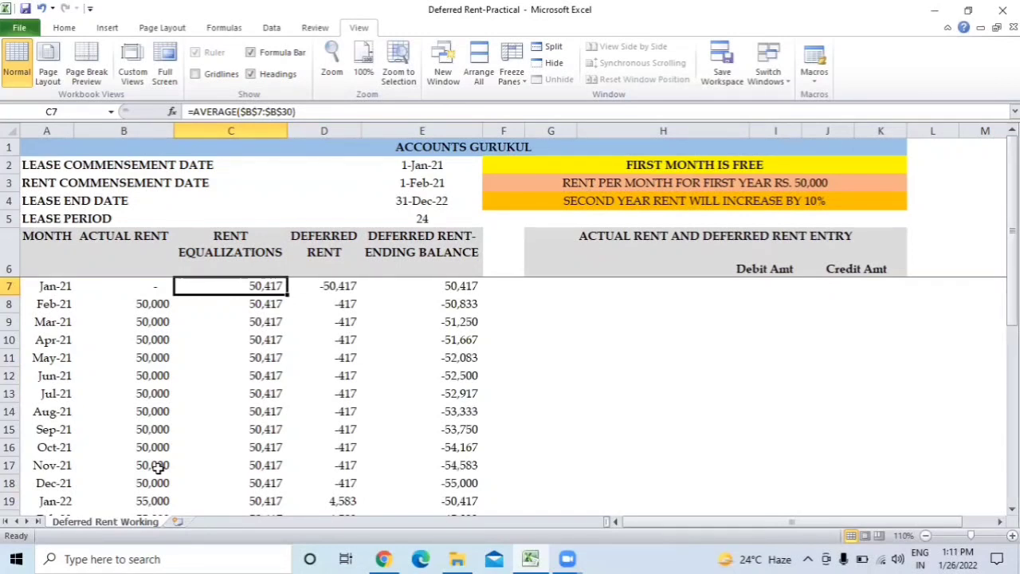
{"action": "key", "text": "Left"}
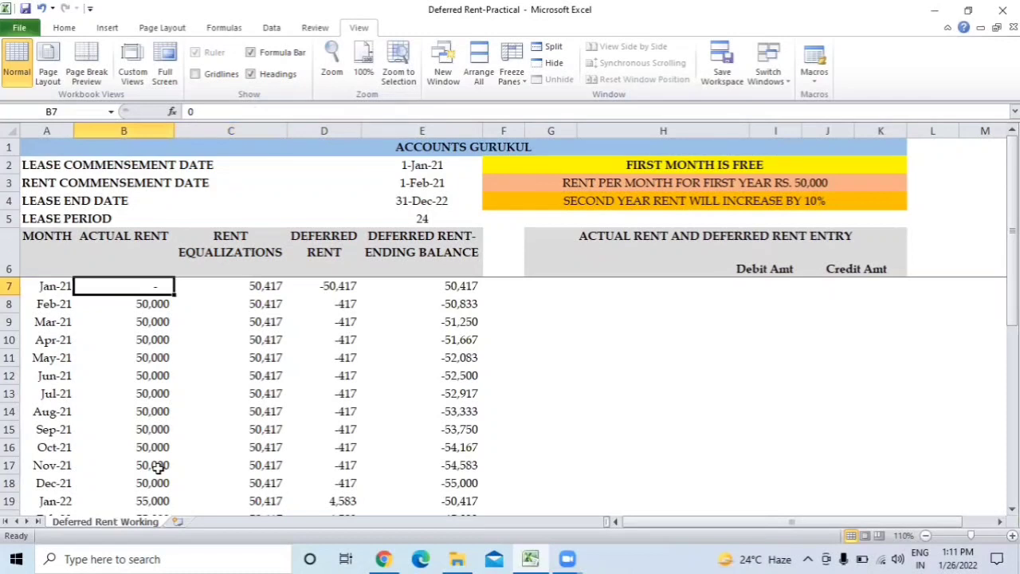
{"action": "key", "text": "Right"}
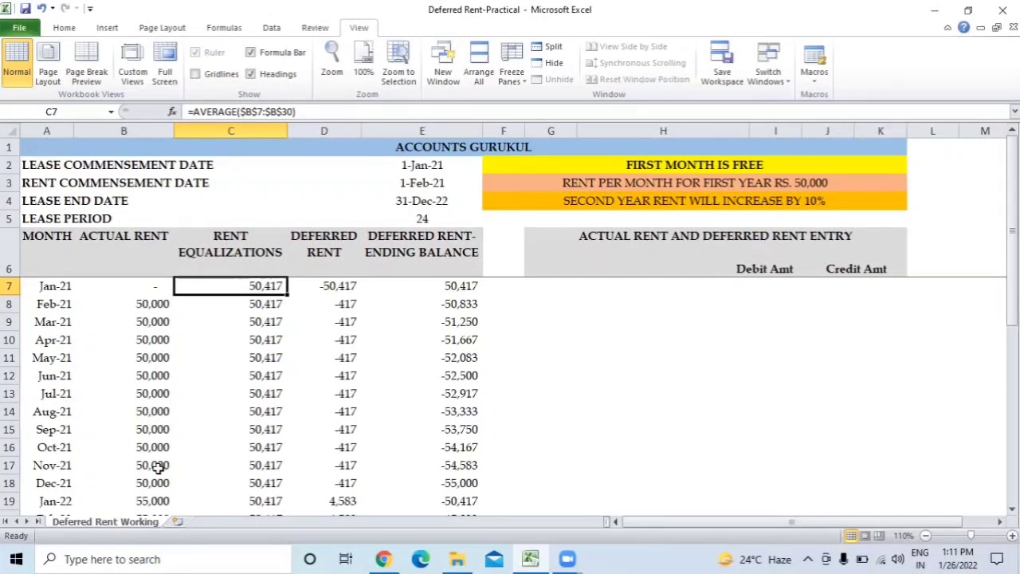
- Examine how the Jan-21 deferred rent in D7 is derived from the actual rent and the rent equalization
{"action": "key", "text": "Up"}
{"action": "key", "text": "Down"}
{"action": "key", "text": "Up"}
{"action": "key", "text": "Right"}
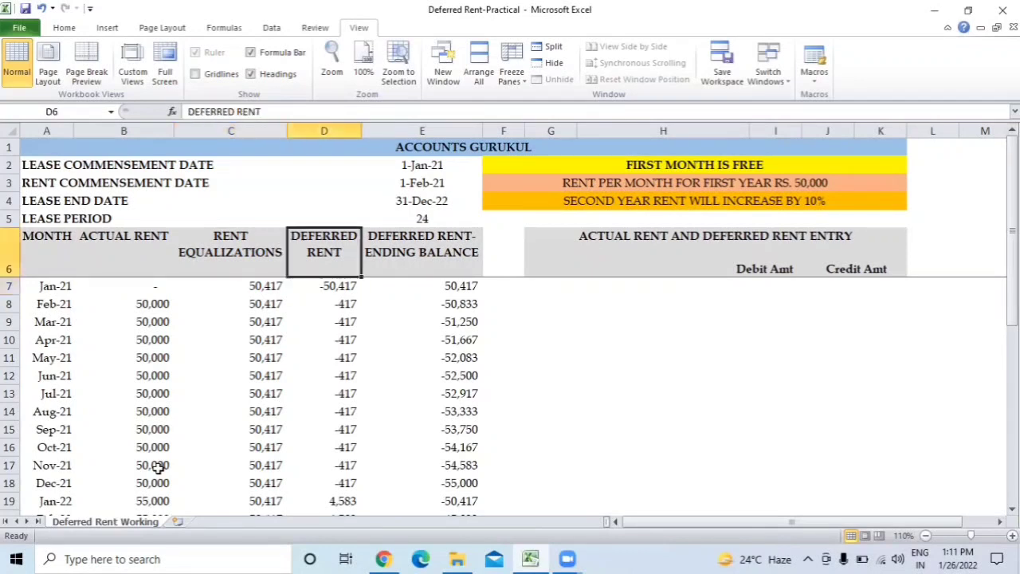
{"action": "key", "text": "Down"}
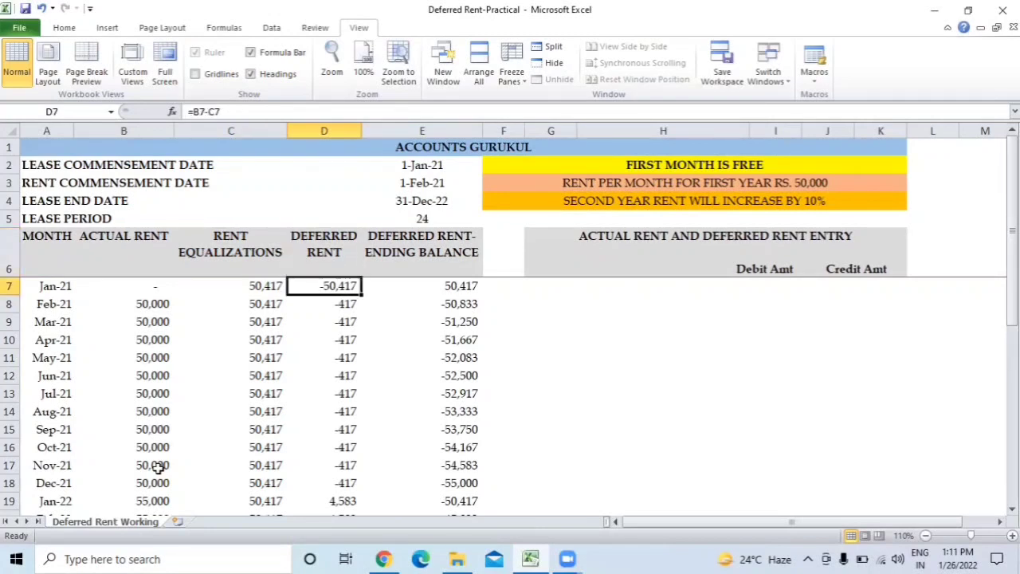
{"action": "key", "text": "Down"}
{"action": "key", "text": "Left"}
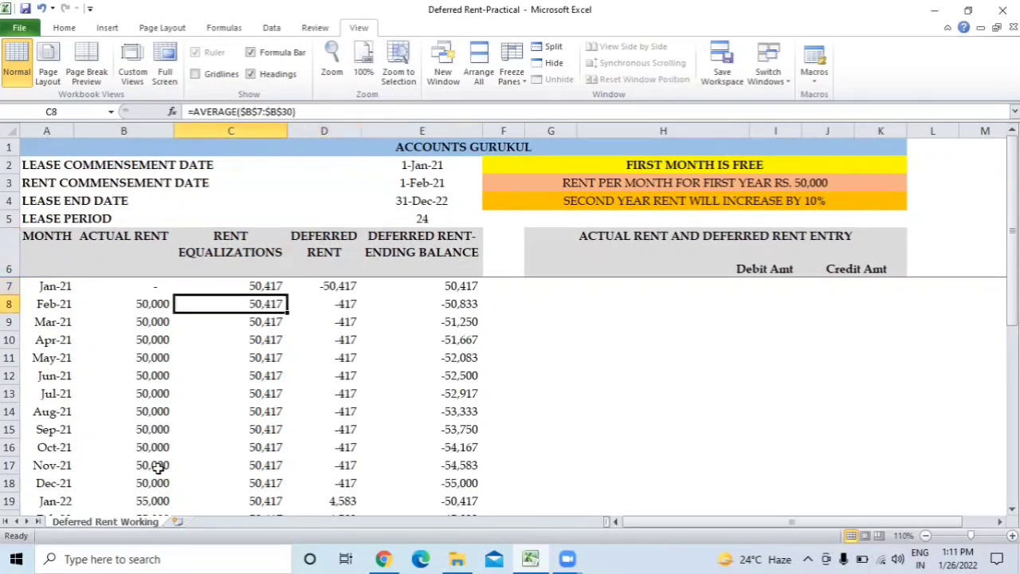
{"action": "key", "text": "Up"}
{"action": "key", "text": "Left"}
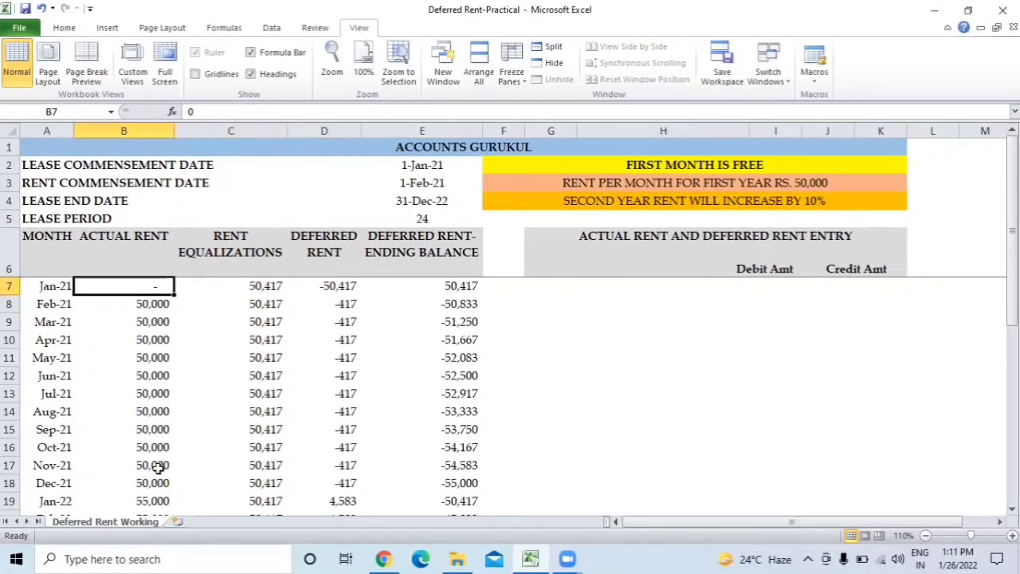
- Compare the Feb-21 actual rent with its equalization and check the resulting deferred rent in D8 against Jan-21
{"action": "key", "text": "Down"}
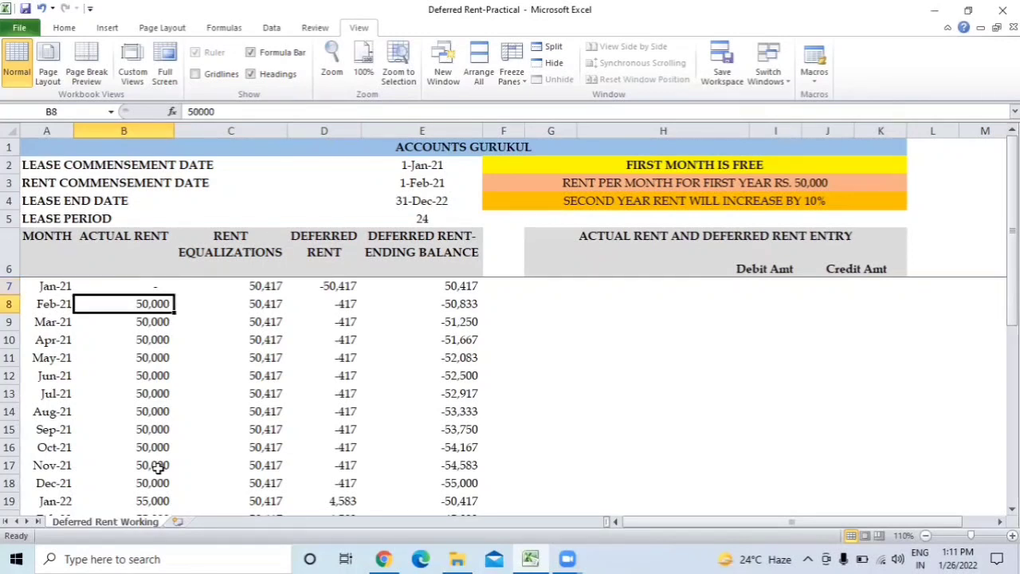
{"action": "key", "text": "Right"}
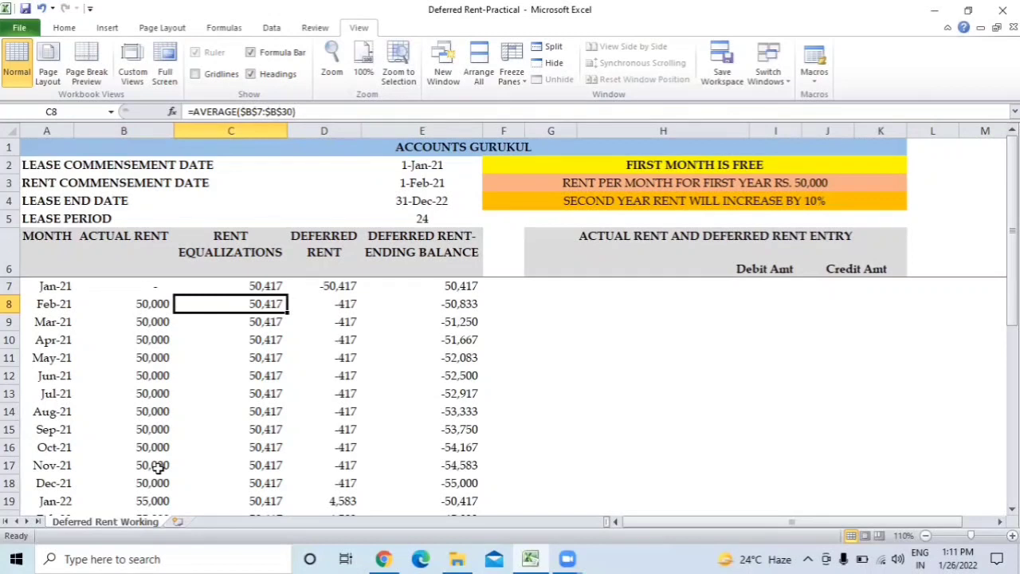
{"action": "key", "text": "Down"}
{"action": "key", "text": "Up"}
{"action": "key", "text": "Down"}
{"action": "key", "text": "Up"}
{"action": "key", "text": "Right"}
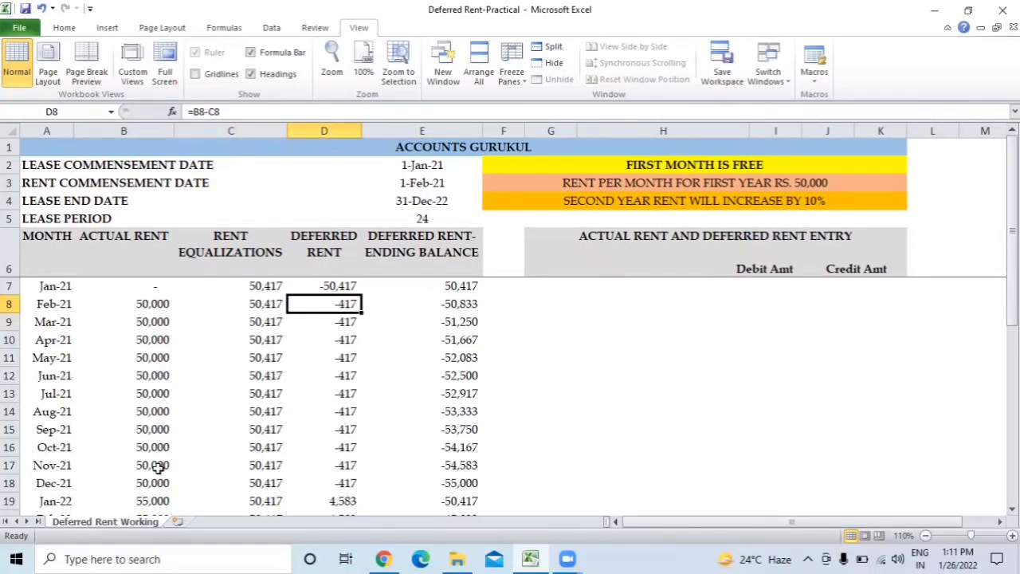
{"action": "key", "text": "Down"}
{"action": "key", "text": "Up"}
{"action": "key", "text": "Up"}
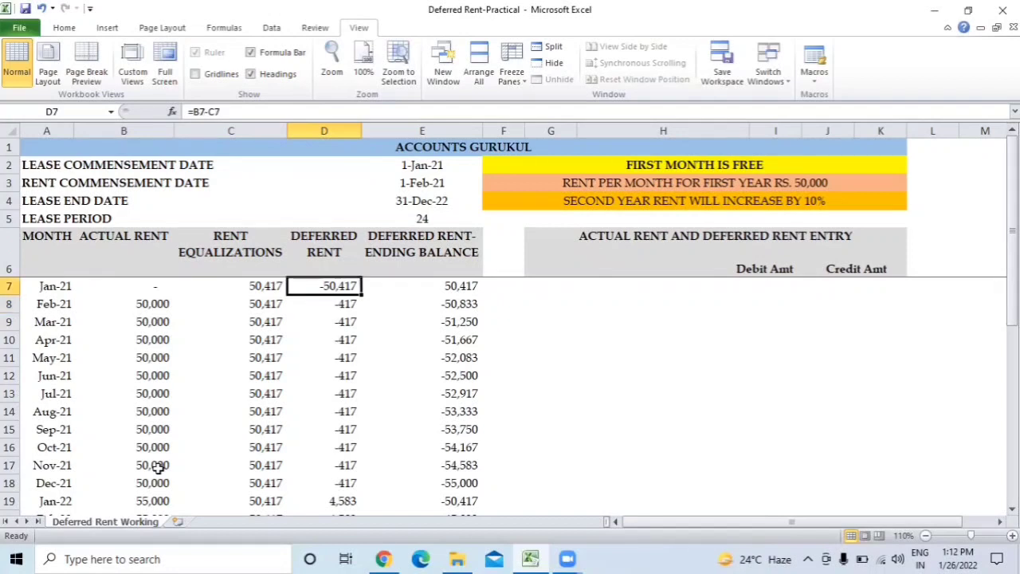
- Review the Jan-21 row across to its ending balance and inspect the Feb-21 ending balance formula in E8
{"action": "key", "text": "Right"}
{"action": "key", "text": "Right"}
{"action": "key", "text": "Right"}
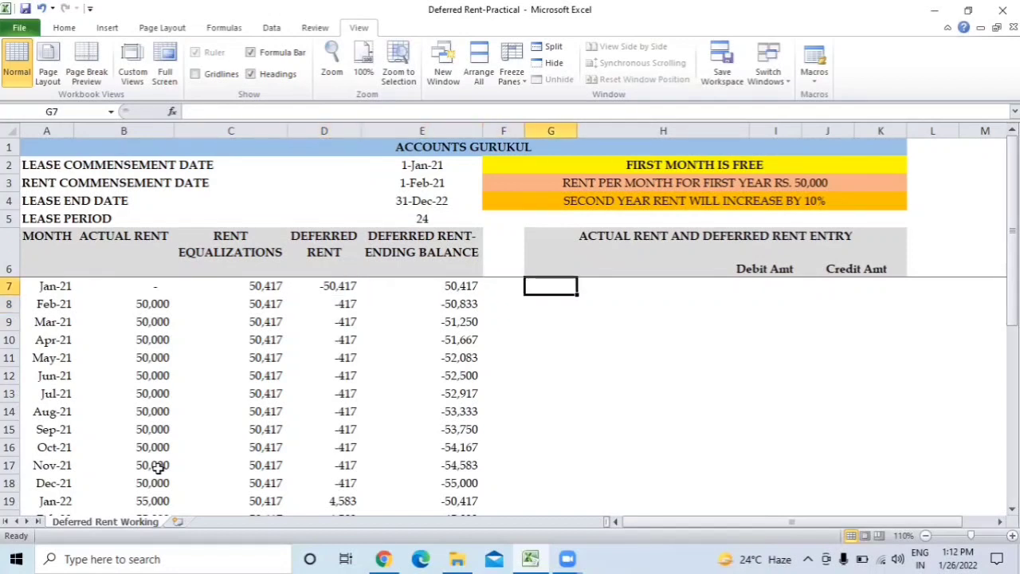
{"action": "key", "text": "Left"}
{"action": "key", "text": "Left"}
{"action": "key", "text": "Left"}
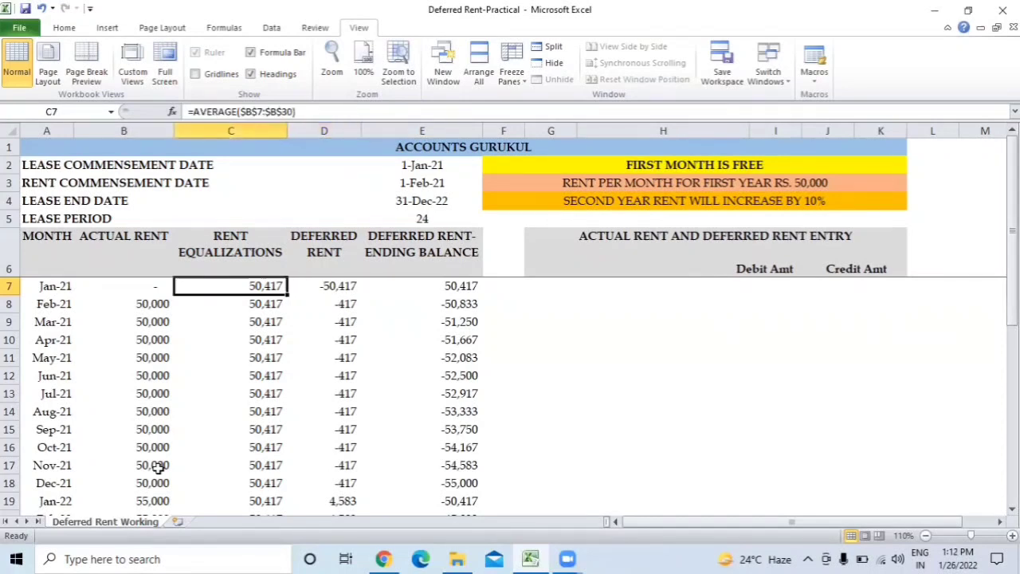
{"action": "key", "text": "Right"}
{"action": "key", "text": "Left"}
{"action": "key", "text": "Left"}
{"action": "key", "text": "Right"}
{"action": "key", "text": "Right"}
{"action": "key", "text": "Right"}
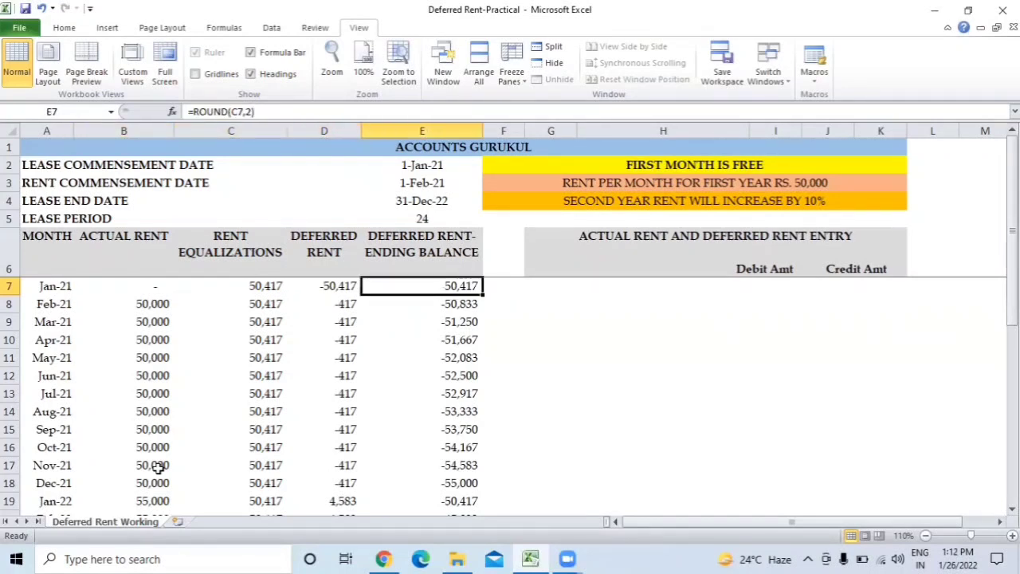
{"action": "key", "text": "Down"}
{"action": "key", "text": "F2"}
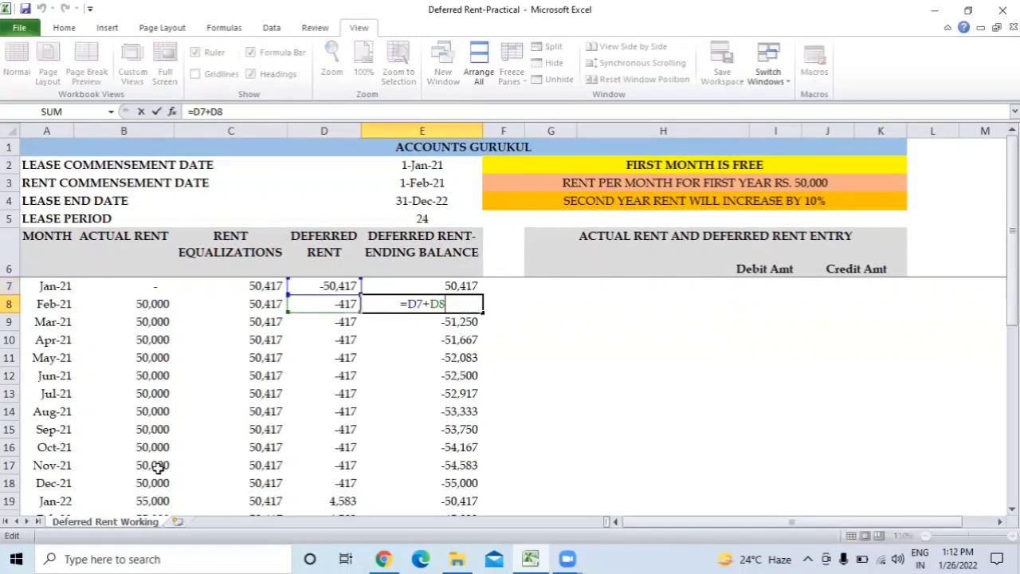
{"action": "key", "text": "Escape"}
- Review the ending balances from Mar-21 through the rest of 2021 and move on to the first 2022 rows
{"action": "key", "text": "Down"}
{"action": "key", "text": "Down"}
{"action": "key", "text": "Down"}
{"action": "key", "text": "Down"}
{"action": "key", "text": "Down"}
{"action": "key", "text": "Down"}
{"action": "key", "text": "Down"}
{"action": "key", "text": "Down"}
{"action": "key", "text": "Down"}
{"action": "key", "text": "Down"}
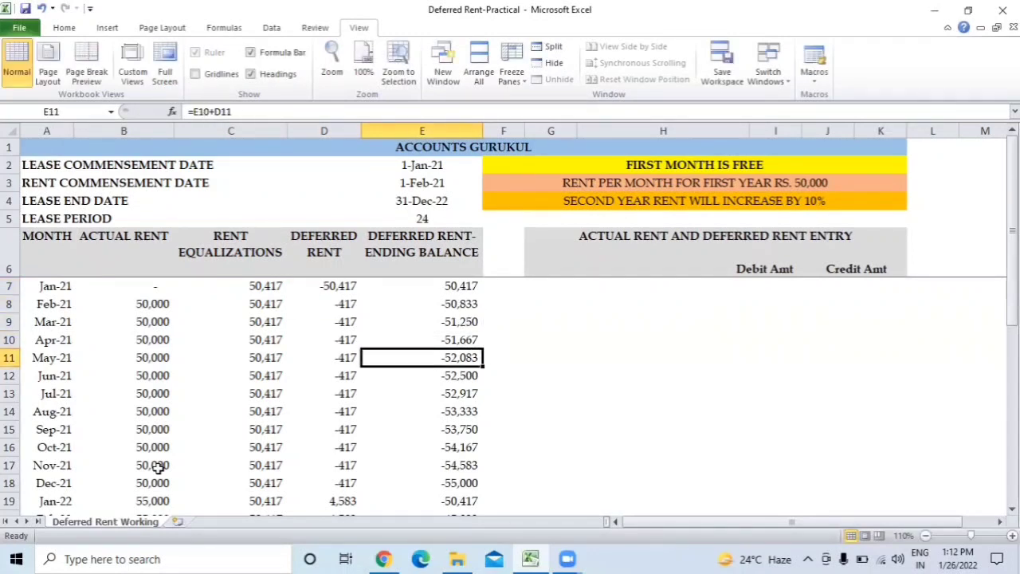
{"action": "key", "text": "Left"}
{"action": "key", "text": "Left"}
{"action": "key", "text": "Left"}
{"action": "key", "text": "Left"}
{"action": "key", "text": "Right"}
{"action": "key", "text": "Right"}
{"action": "key", "text": "Down"}
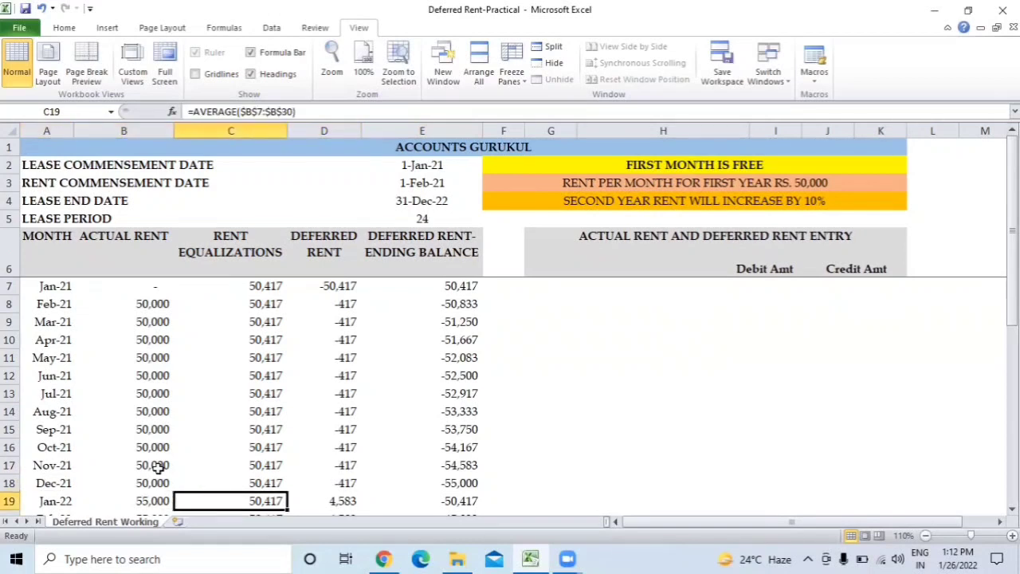
{"action": "key", "text": "Down"}
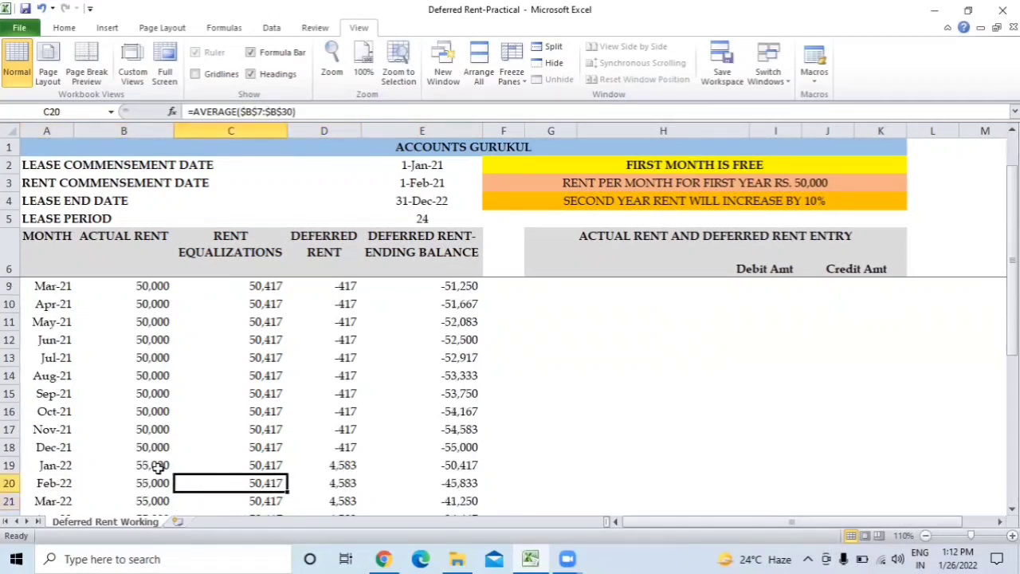
- Compare the actual rent with the rent equalization in the early 2022 rows, back to Jan-22
{"action": "key", "text": "Left"}
{"action": "key", "text": "Right"}
{"action": "key", "text": "Left"}
{"action": "key", "text": "Right"}
{"action": "key", "text": "Down"}
{"action": "key", "text": "Left"}
{"action": "key", "text": "Up"}
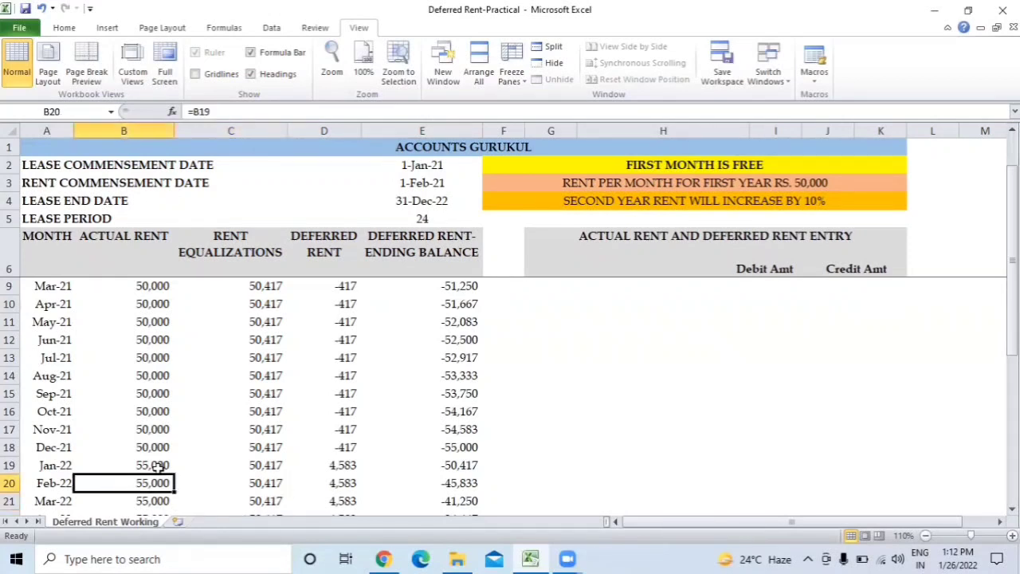
{"action": "key", "text": "Up"}
{"action": "key", "text": "Left"}
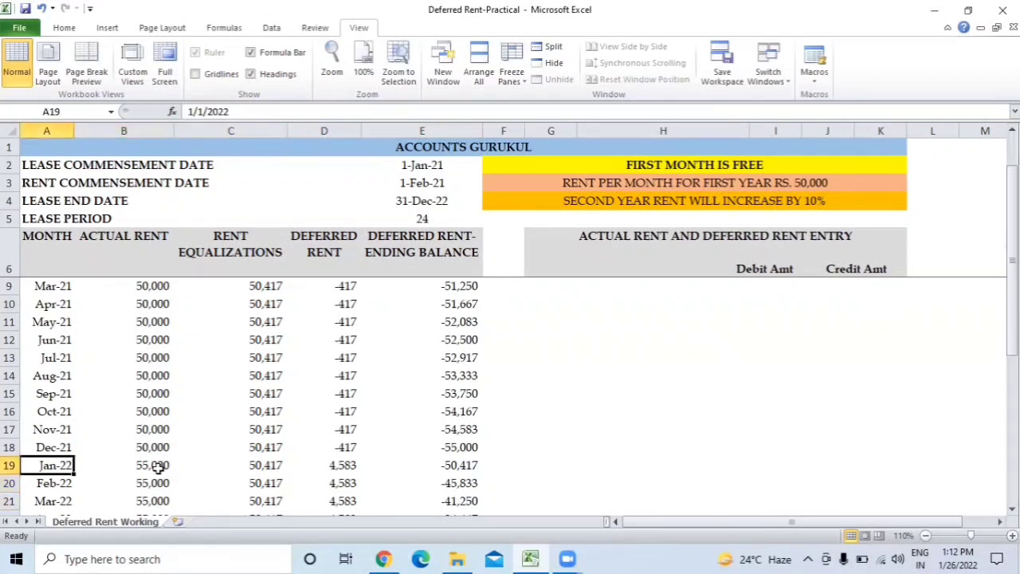
- Examine the Jan-22 actual rent and equalization and inspect the deferred rent formula in D19
{"action": "key", "text": "shift+Right"}
{"action": "key", "text": "shift+Right"}
{"action": "key", "text": "Right"}
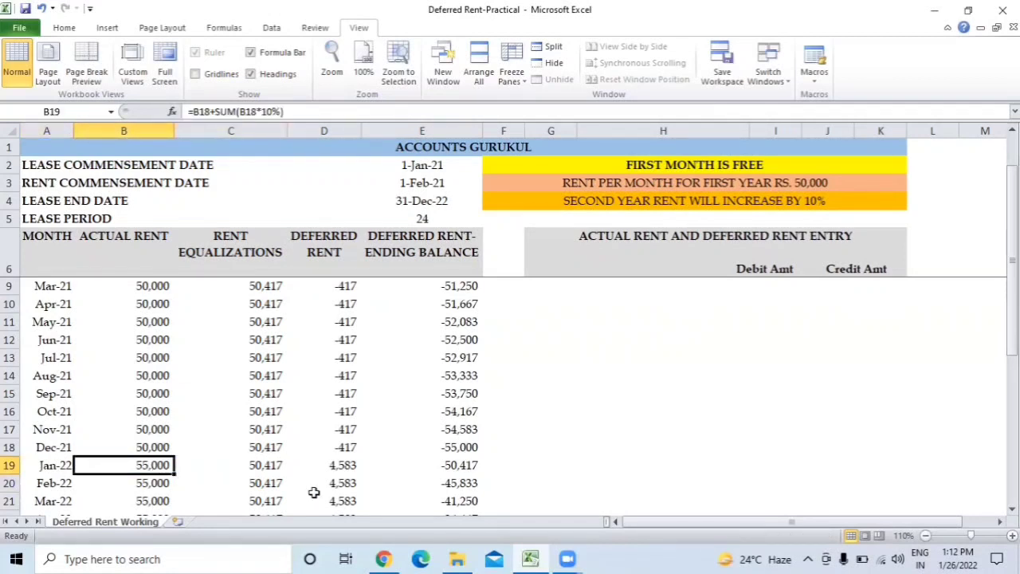
{"action": "key", "text": "Right"}
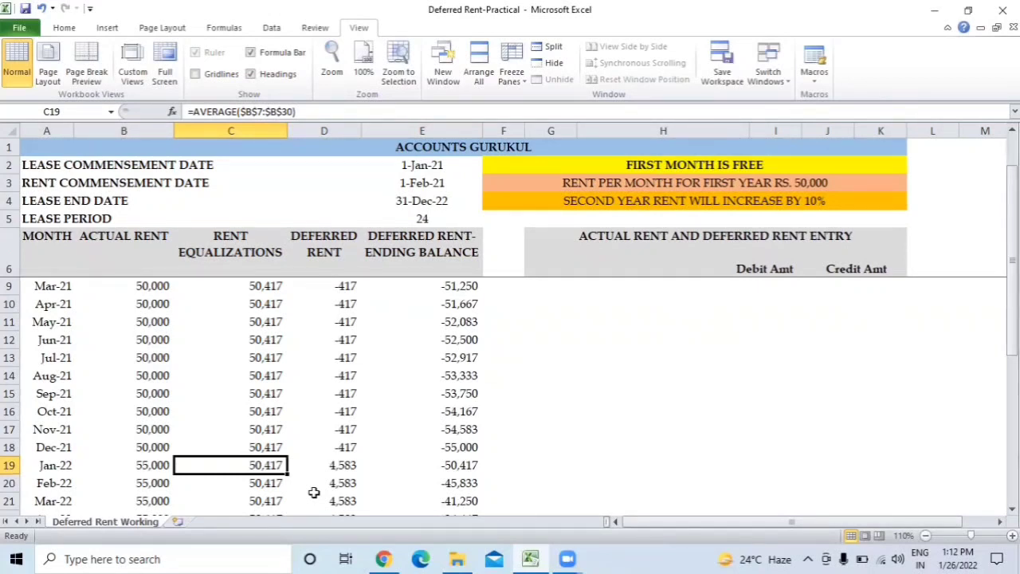
{"action": "key", "text": "Right"}
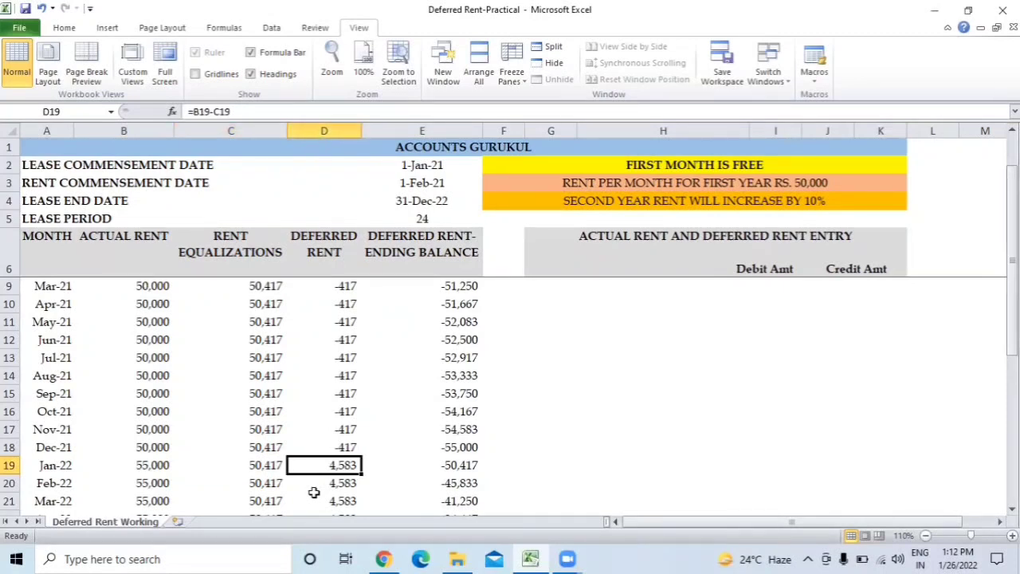
{"action": "key", "text": "F2"}
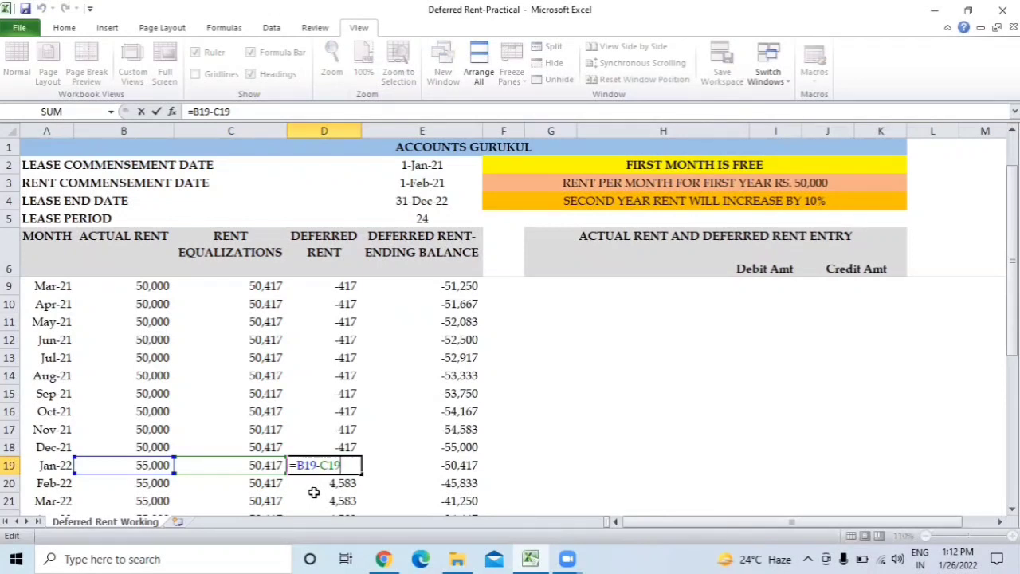
{"action": "key", "text": "Escape"}
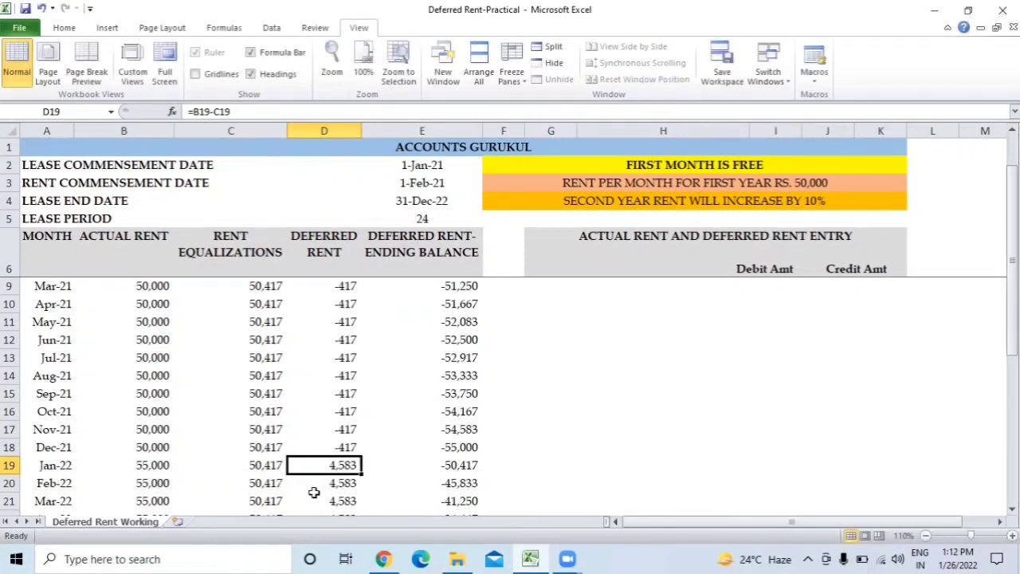
- Review the Deferred Rent column from Jan-21 down to its total and inspect the sum formula in D31
{"action": "key", "text": "ctrl+Up"}
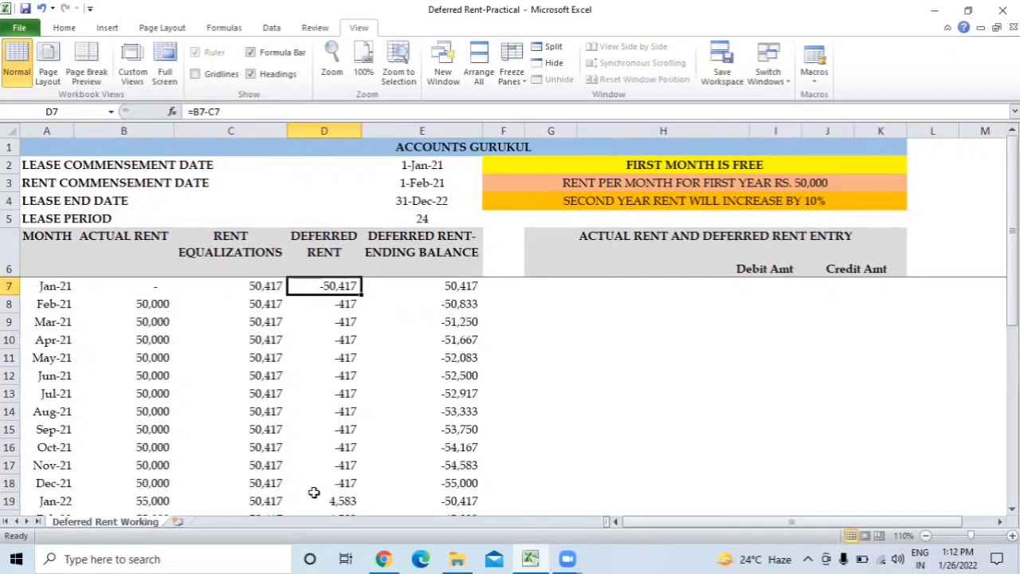
{"action": "key", "text": "Down"}
{"action": "key", "text": "Down"}
{"action": "key", "text": "Down"}
{"action": "key", "text": "Down"}
{"action": "key", "text": "Down"}
{"action": "key", "text": "Down"}
{"action": "key", "text": "Down"}
{"action": "key", "text": "Down"}
{"action": "key", "text": "Down"}
{"action": "key", "text": "Down"}
{"action": "key", "text": "Down"}
{"action": "key", "text": "Down"}
{"action": "key", "text": "Down"}
{"action": "key", "text": "Down"}
{"action": "key", "text": "Down"}
{"action": "key", "text": "Down"}
{"action": "key", "text": "Down"}
{"action": "key", "text": "Down"}
{"action": "key", "text": "Down"}
{"action": "key", "text": "Down"}
{"action": "key", "text": "Up"}
{"action": "key", "text": "Up"}
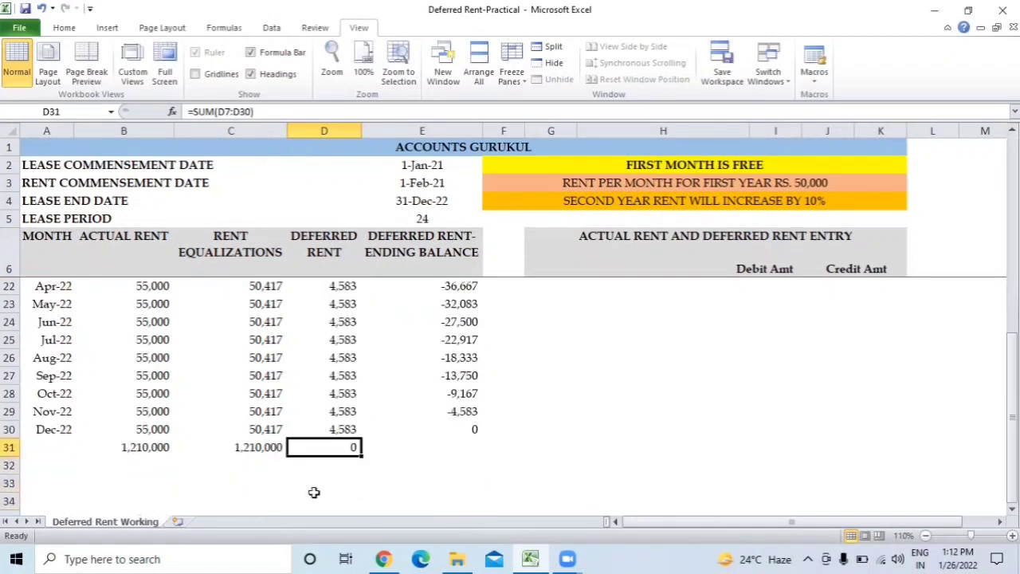
{"action": "key", "text": "F2"}
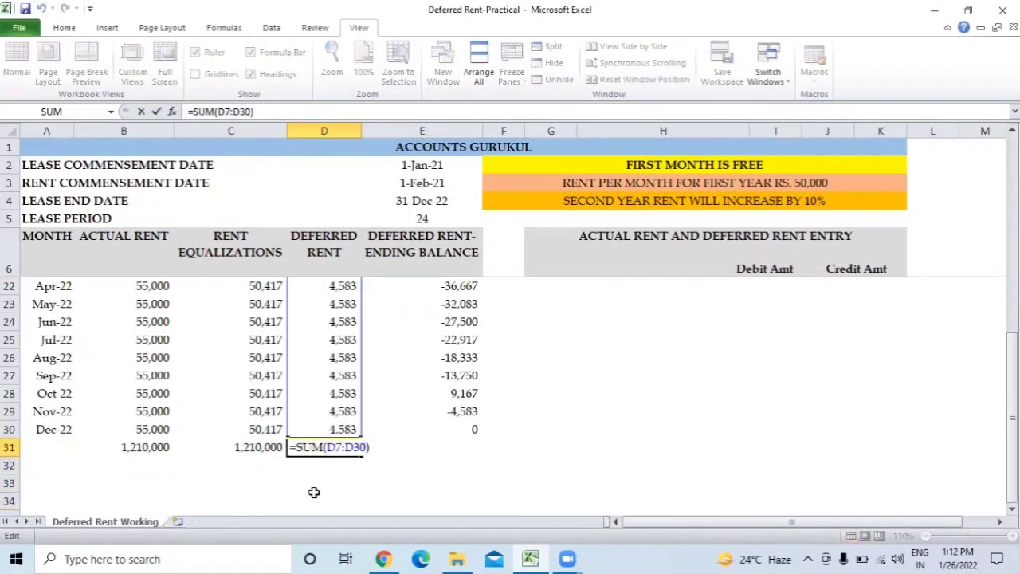
{"action": "key", "text": "Escape"}
- Check the Dec-22 ending balance in E30 and return to the Deferred Rent-Ending Balance column heading
{"action": "key", "text": "Up"}
{"action": "key", "text": "Right"}
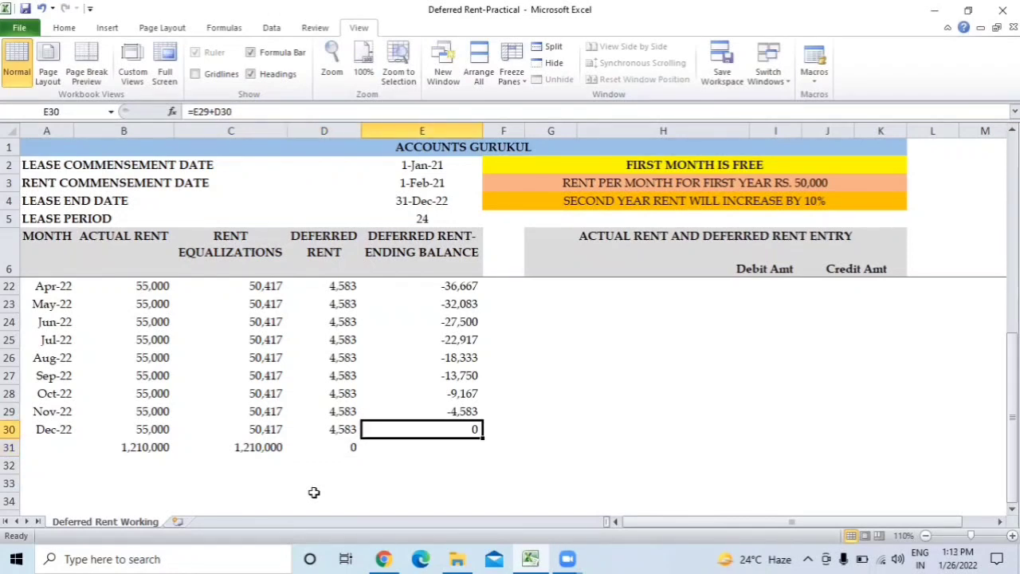
{"action": "key", "text": "Down"}
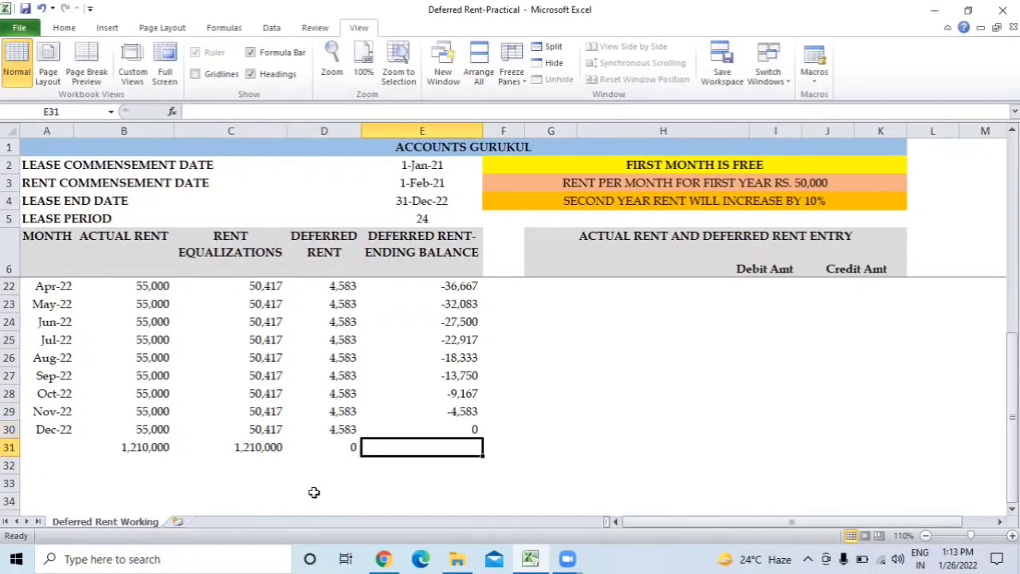
{"action": "key", "text": "Left"}
{"action": "key", "text": "Up"}
{"action": "key", "text": "ctrl+Up"}
{"action": "key", "text": "Down"}
{"action": "key", "text": "Down"}
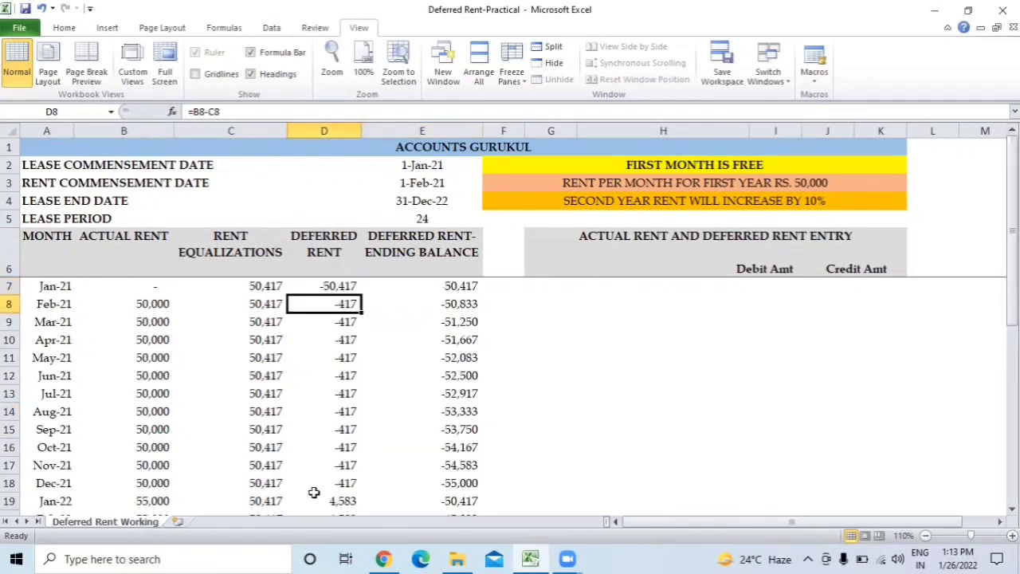
{"action": "key", "text": "Up"}
{"action": "key", "text": "Up"}
{"action": "key", "text": "Left"}
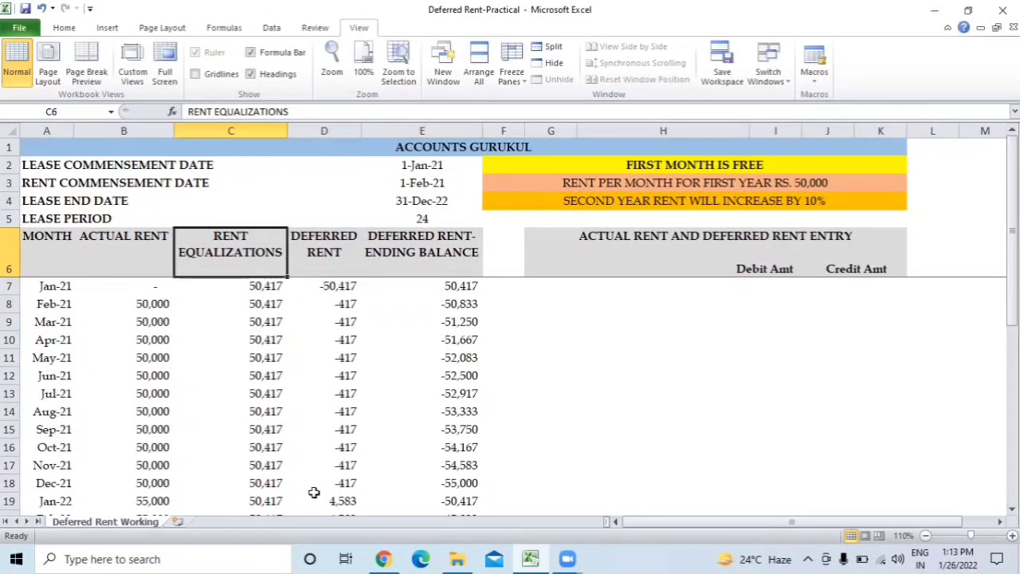
{"action": "key", "text": "Right"}
{"action": "key", "text": "Right"}
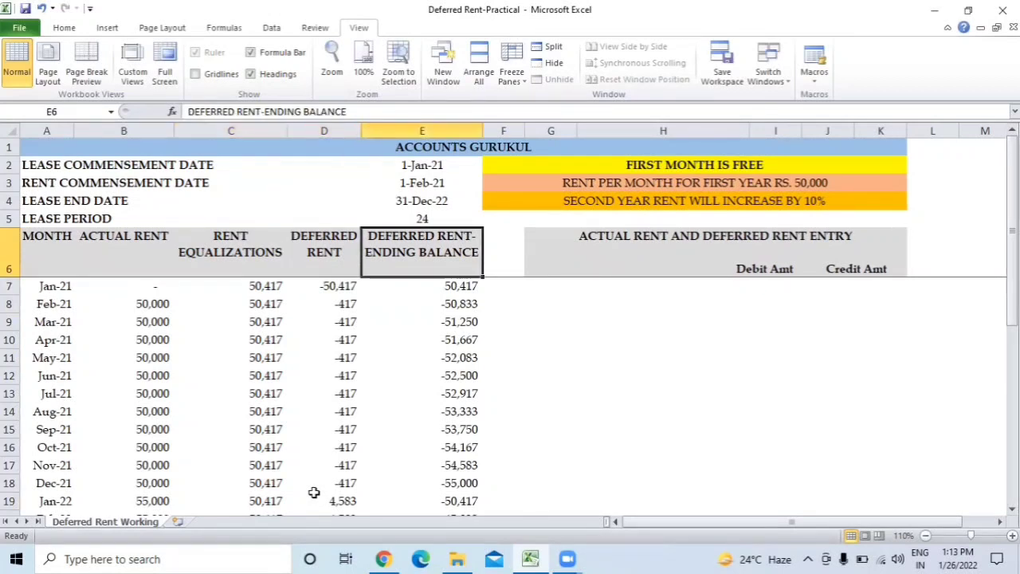
- Enter the month label "Jna-21" as text in G7, the first row of the rent entry area
{"action": "key", "text": "Down"}
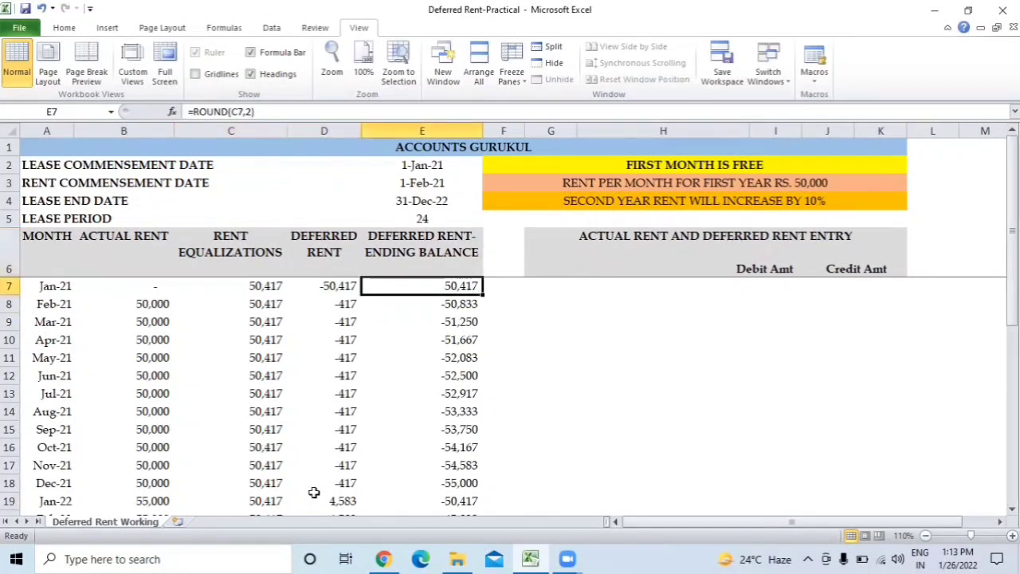
{"action": "key", "text": "Right"}
{"action": "key", "text": "Right"}
{"action": "key", "text": "Right"}
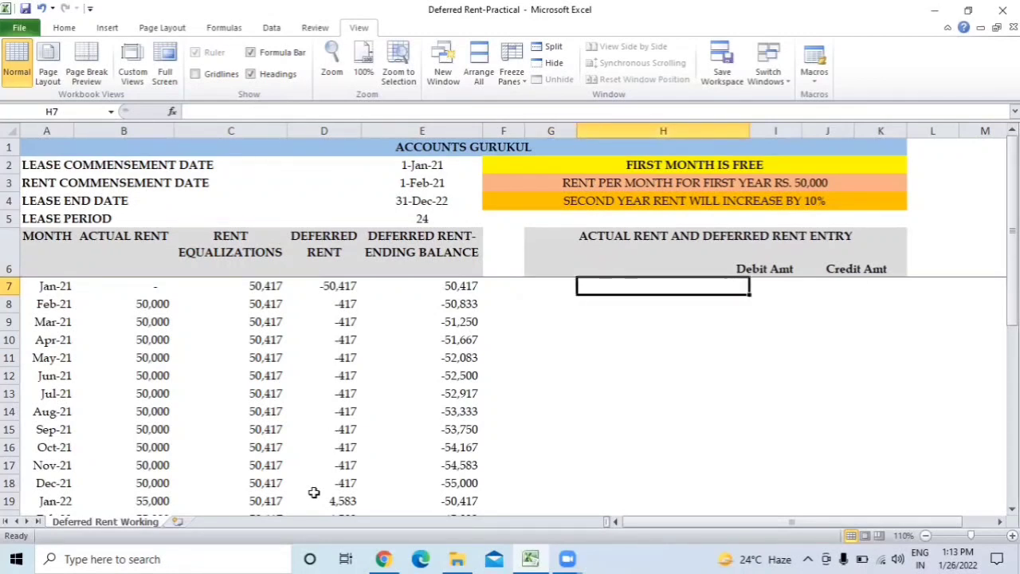
{"action": "key", "text": "Left"}
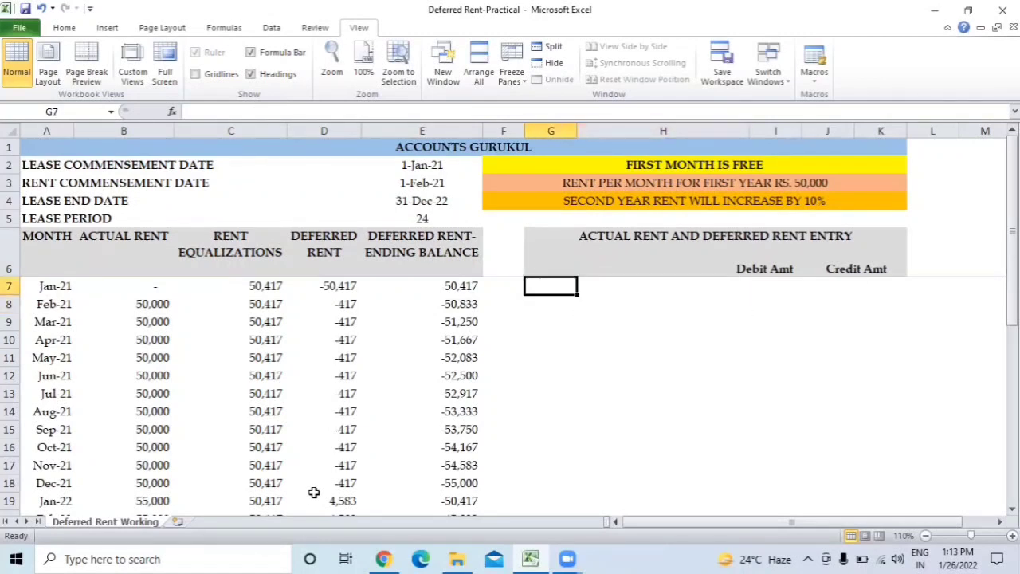
{"action": "type", "text": "'Jna-21"}
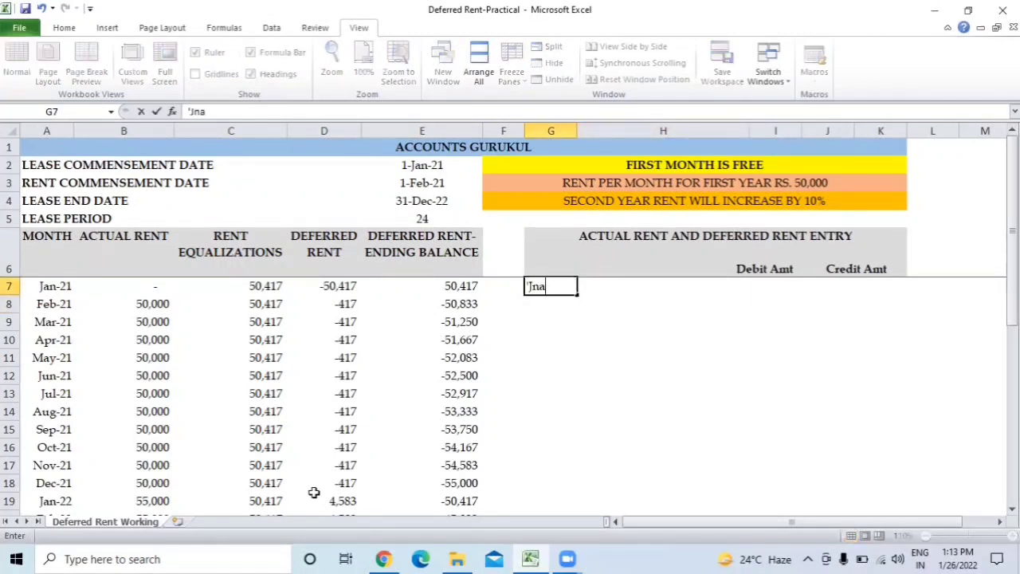
{"action": "key", "text": "Return"}
{"action": "key", "text": "Up"}
- Enter the account name "Deferred Rent Expenses" in H7 beside the month label
{"action": "key", "text": "Right"}
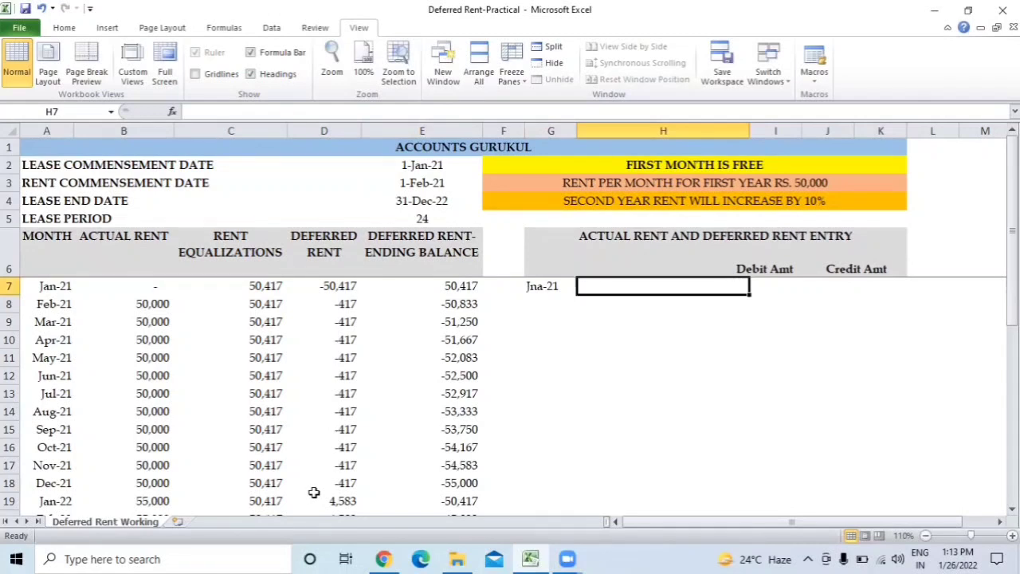
{"action": "type", "text": "De"}
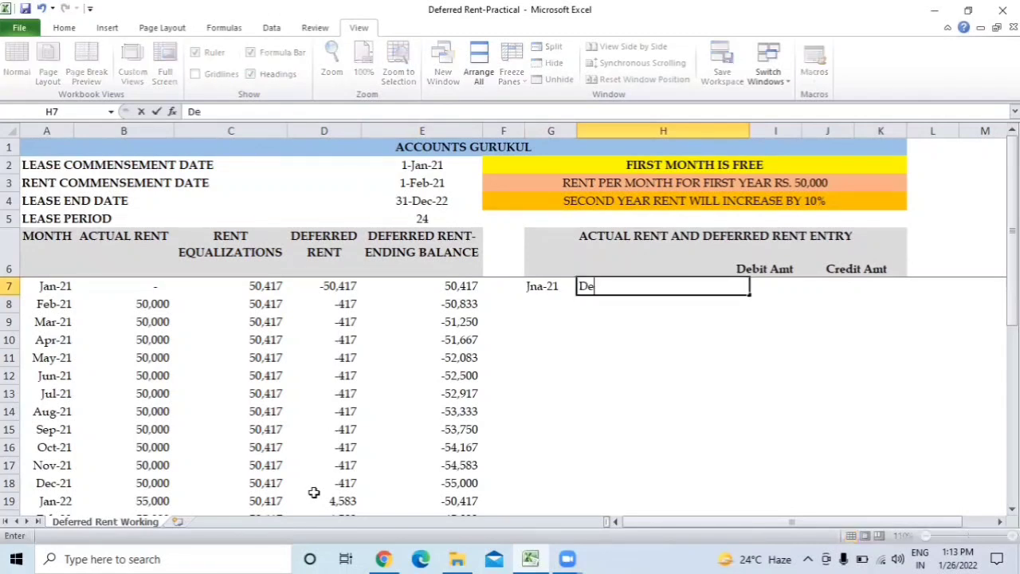
{"action": "type", "text": "ferred Rent"}
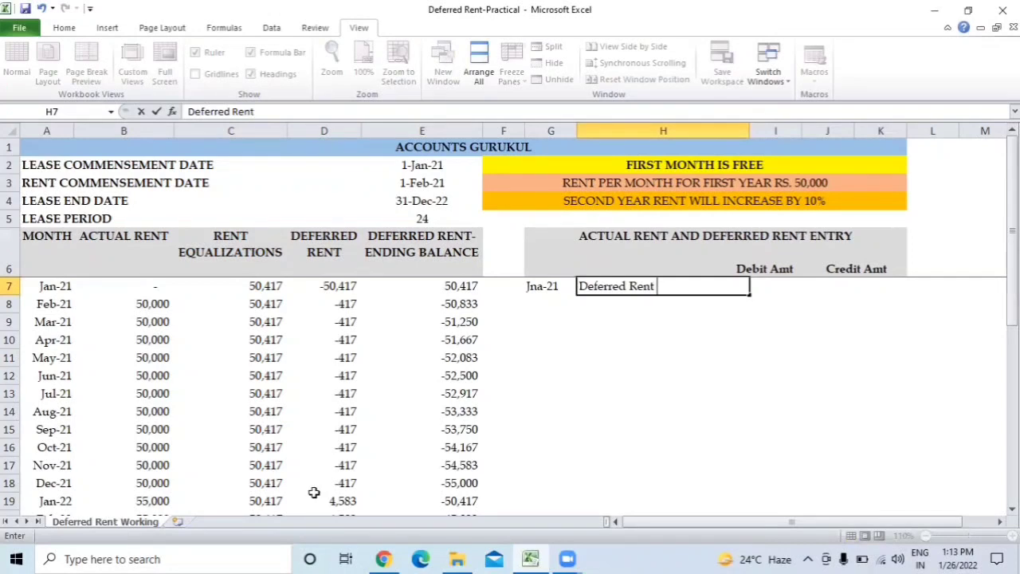
{"action": "type", "text": " Expenses"}
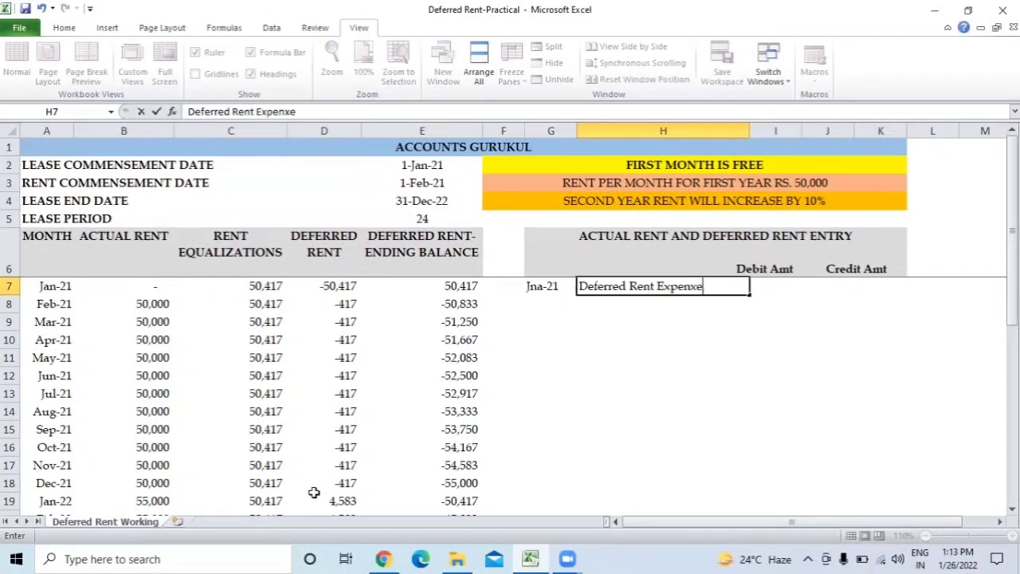
{"action": "key", "text": "BackSpace"}
{"action": "key", "text": "BackSpace"}
{"action": "key", "text": "BackSpace"}
{"action": "type", "text": "ses"}
{"action": "key", "text": "Return"}
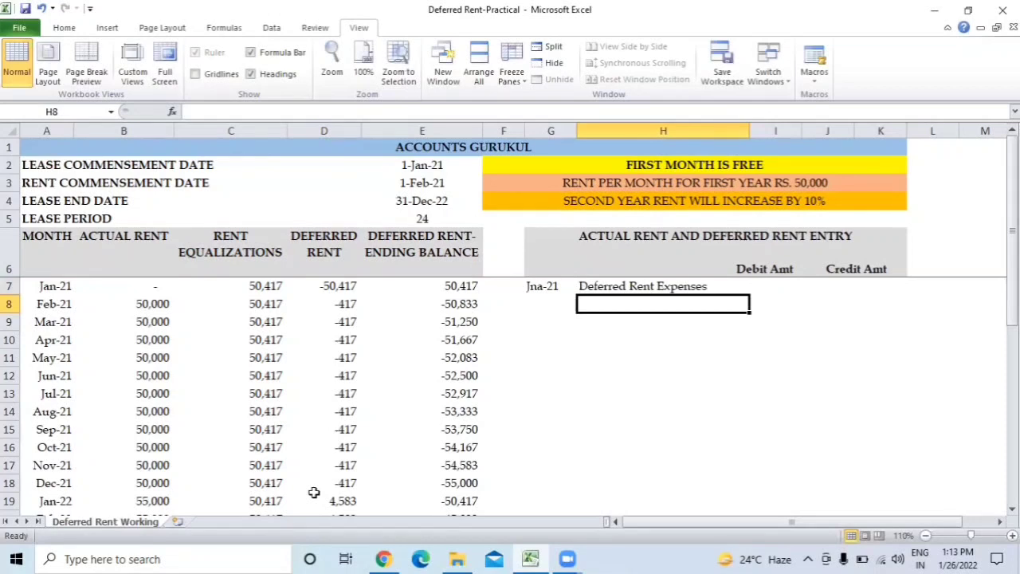
- Set the debit amount in I7 to the negated Jan-21 deferred rent with the formula =-D7
{"action": "key", "text": "Up"}
{"action": "key", "text": "Right"}
{"action": "type", "text": "="}
{"action": "key", "text": "Left"}
{"action": "key", "text": "Left"}
{"action": "key", "text": "Left"}
{"action": "key", "text": "Left"}
{"action": "key", "text": "Left"}
{"action": "key", "text": "Left"}
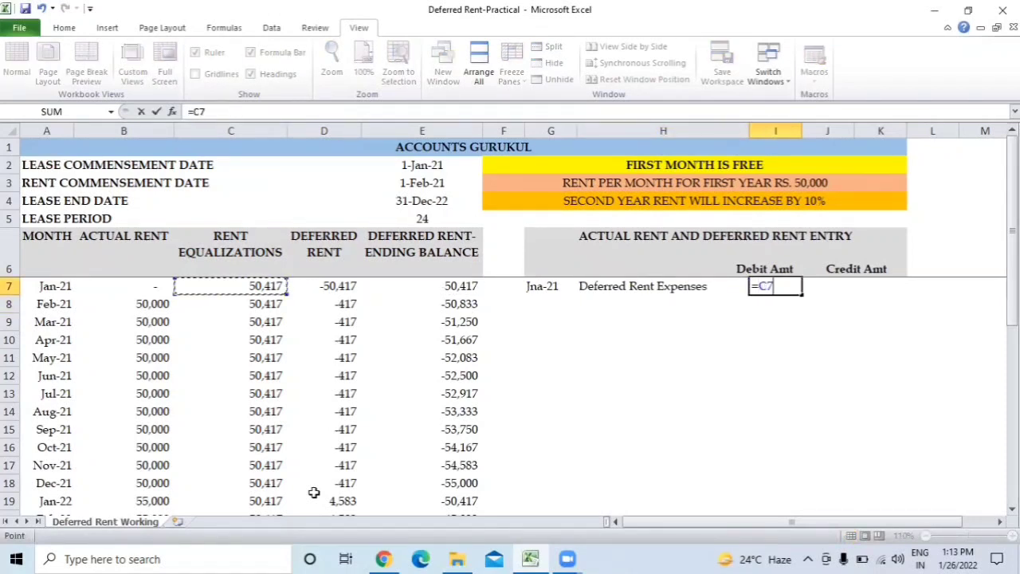
{"action": "key", "text": "BackSpace"}
{"action": "key", "text": "BackSpace"}
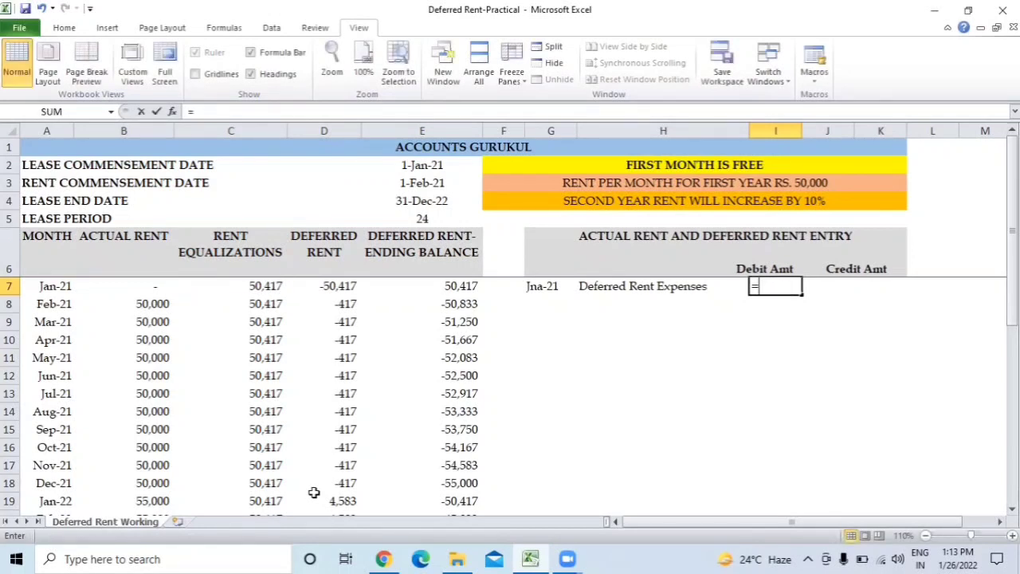
{"action": "type", "text": "-"}
{"action": "key", "text": "Left"}
{"action": "key", "text": "Left"}
{"action": "key", "text": "Left"}
{"action": "key", "text": "Left"}
{"action": "key", "text": "Left"}
{"action": "key", "text": "Return"}
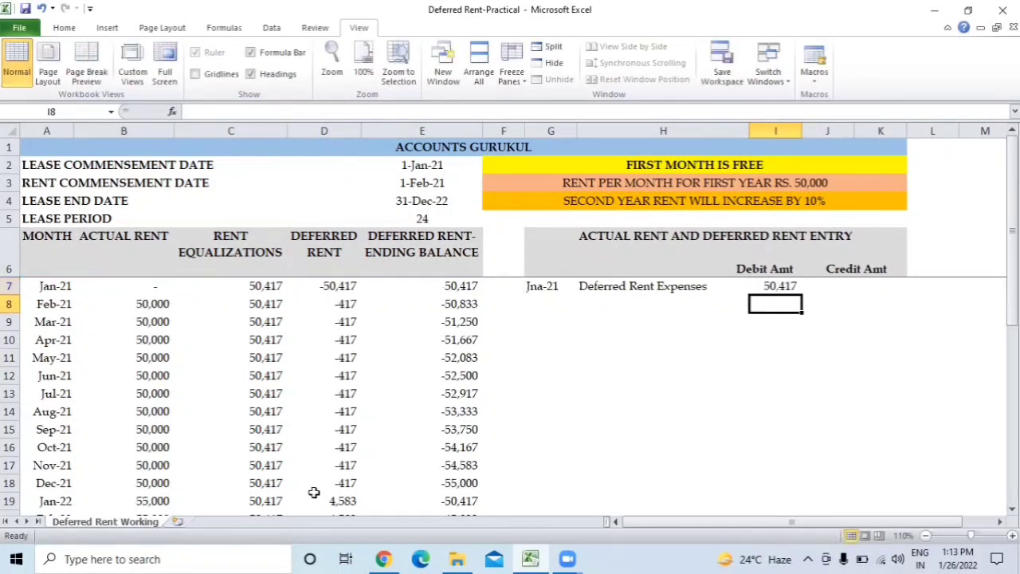
- Fill the account name from H7 into H8 and change it to "Deferred Rent (Liability)"
{"action": "key", "text": "Left"}
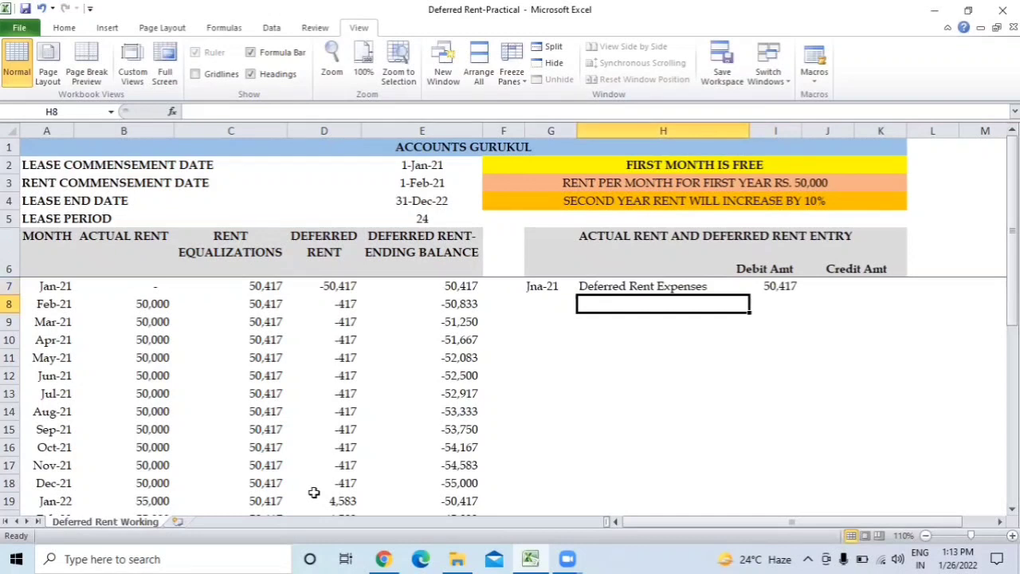
{"action": "key", "text": "ctrl+d"}
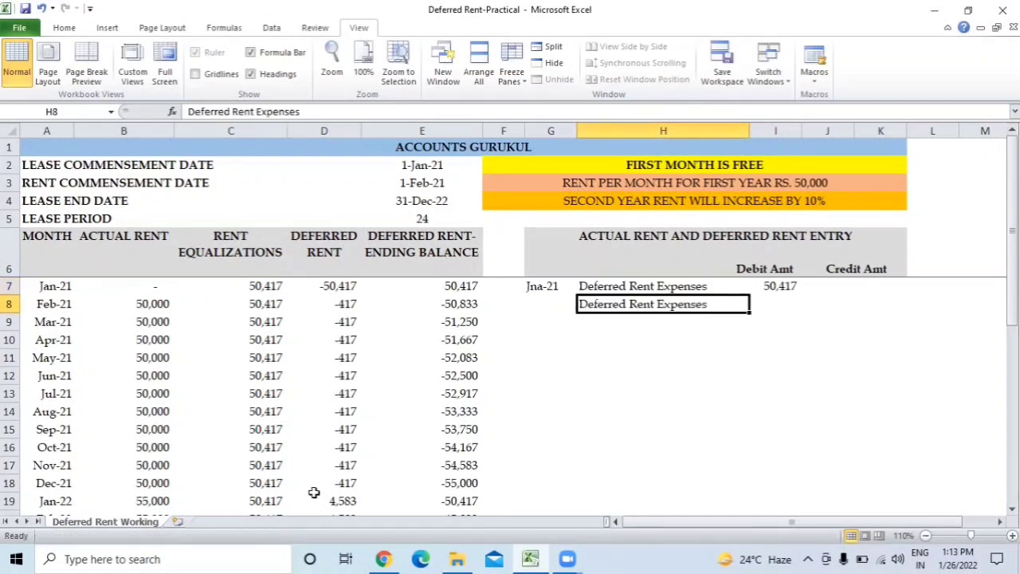
{"action": "key", "text": "F2"}
{"action": "key", "text": "BackSpace"}
{"action": "key", "text": "BackSpace"}
{"action": "key", "text": "BackSpace"}
{"action": "key", "text": "BackSpace"}
{"action": "key", "text": "BackSpace"}
{"action": "key", "text": "BackSpace"}
{"action": "key", "text": "BackSpace"}
{"action": "key", "text": "BackSpace"}
{"action": "key", "text": "BackSpace"}
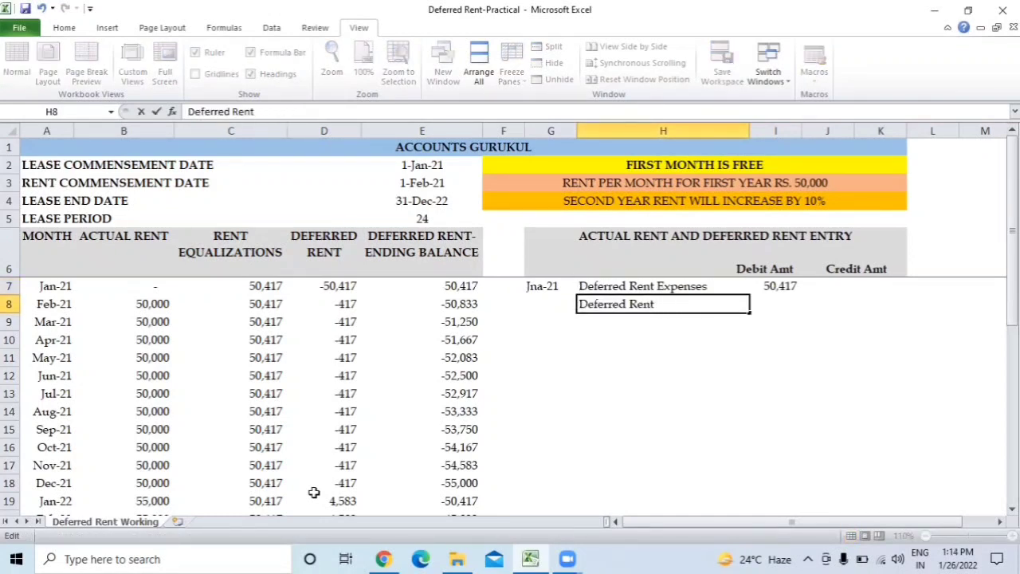
{"action": "type", "text": "(Liabil"}
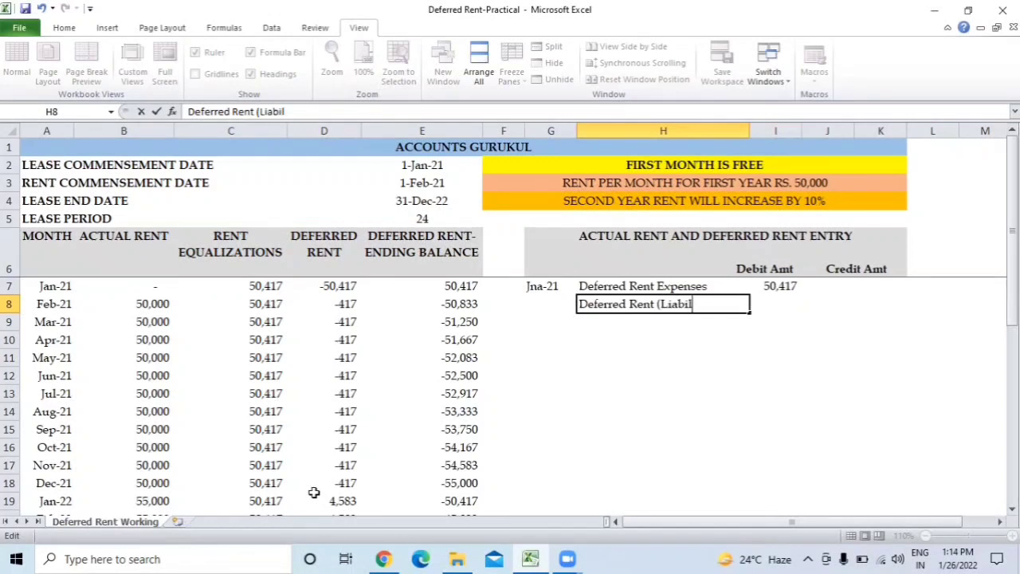
{"action": "type", "text": "ity)"}
{"action": "key", "text": "Return"}
- Link the credit amount in J8 to the debit amount in I7
{"action": "key", "text": "Up"}
{"action": "key", "text": "Right"}
{"action": "key", "text": "Right"}
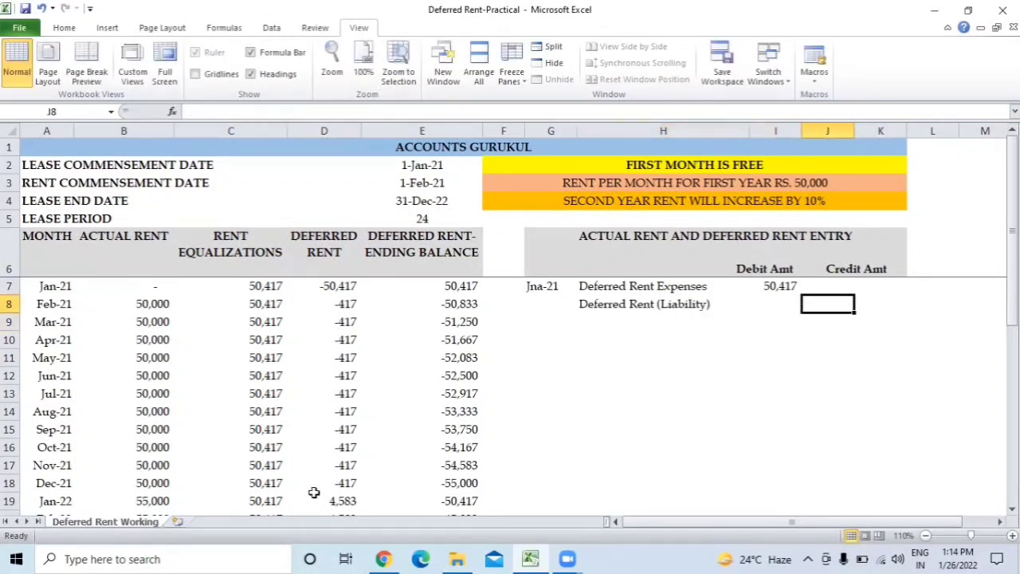
{"action": "type", "text": "="}
{"action": "key", "text": "Left"}
{"action": "key", "text": "Up"}
{"action": "key", "text": "Return"}
- Review the completed January entry: the expense line, the liability line and the debit amount formula in I7
{"action": "key", "text": "Left"}
{"action": "key", "text": "Left"}
{"action": "key", "text": "Left"}
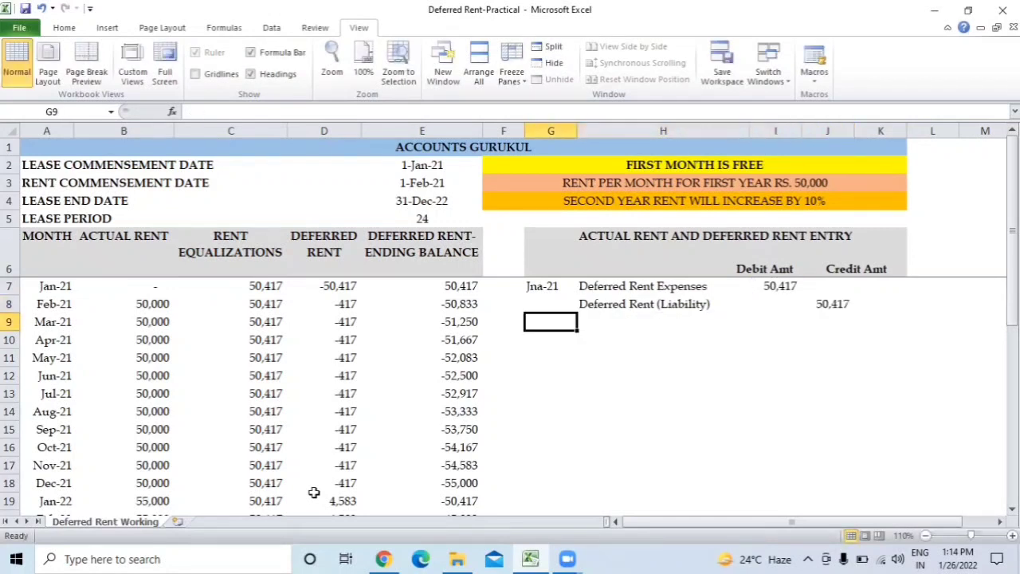
{"action": "key", "text": "Down"}
{"action": "key", "text": "Up"}
{"action": "key", "text": "Up"}
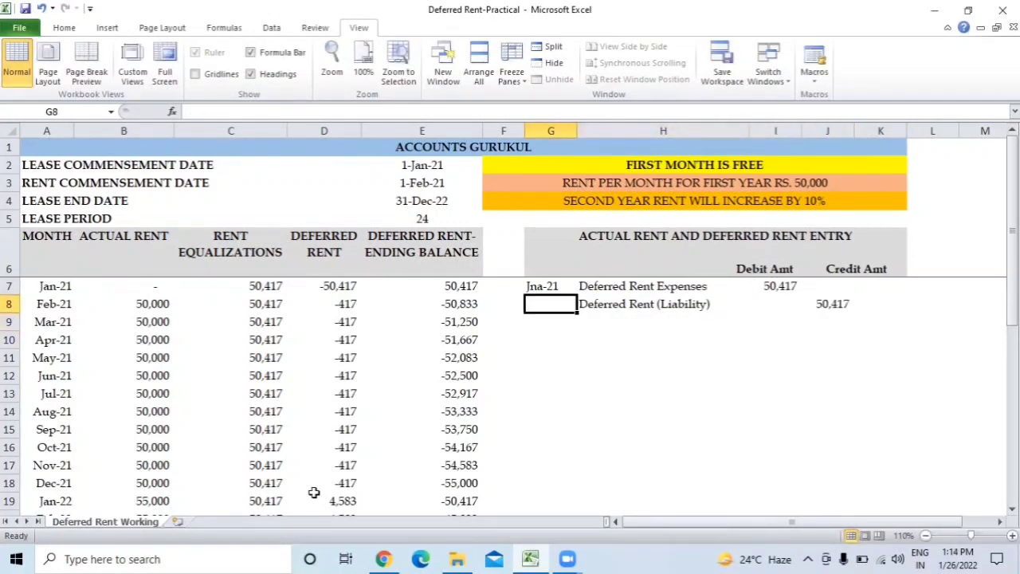
{"action": "key", "text": "Right"}
{"action": "key", "text": "Up"}
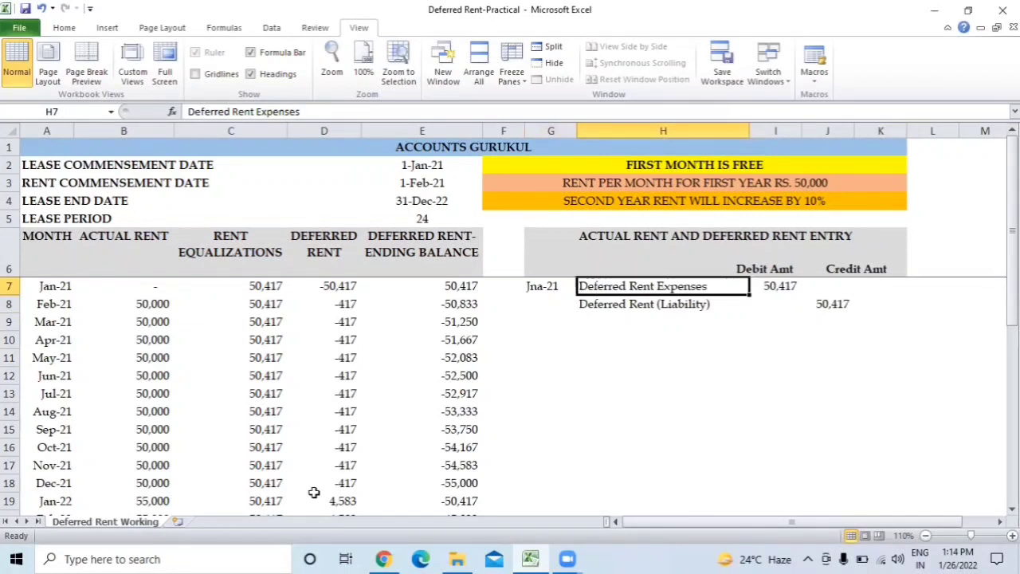
{"action": "key", "text": "Down"}
{"action": "key", "text": "Down"}
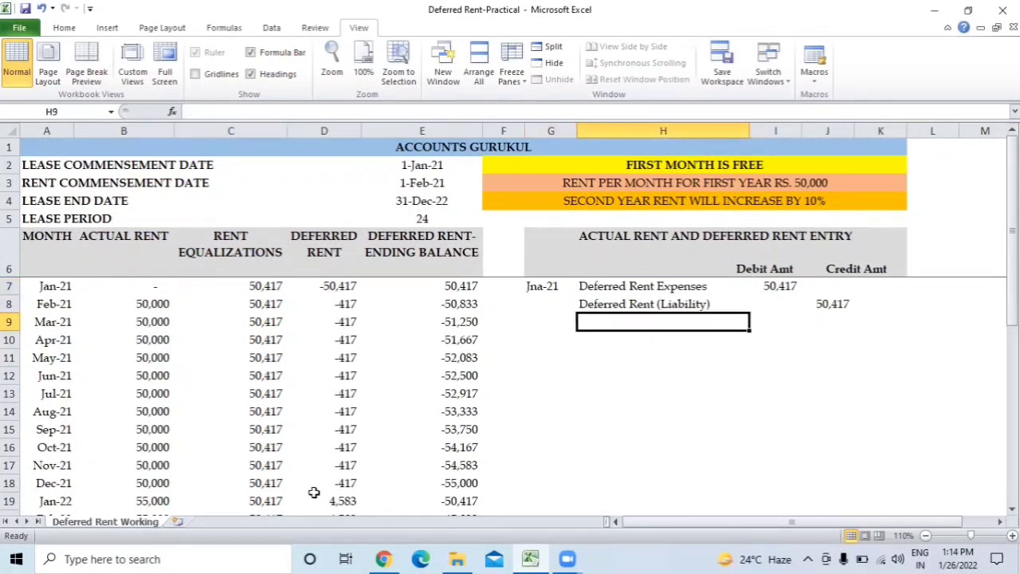
{"action": "key", "text": "Up"}
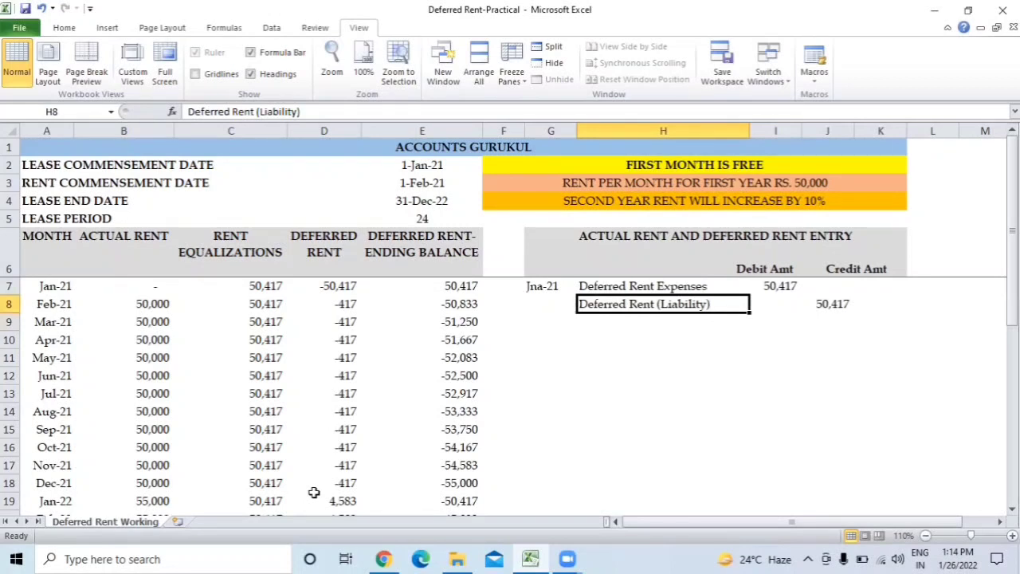
{"action": "key", "text": "Up"}
{"action": "key", "text": "Right"}
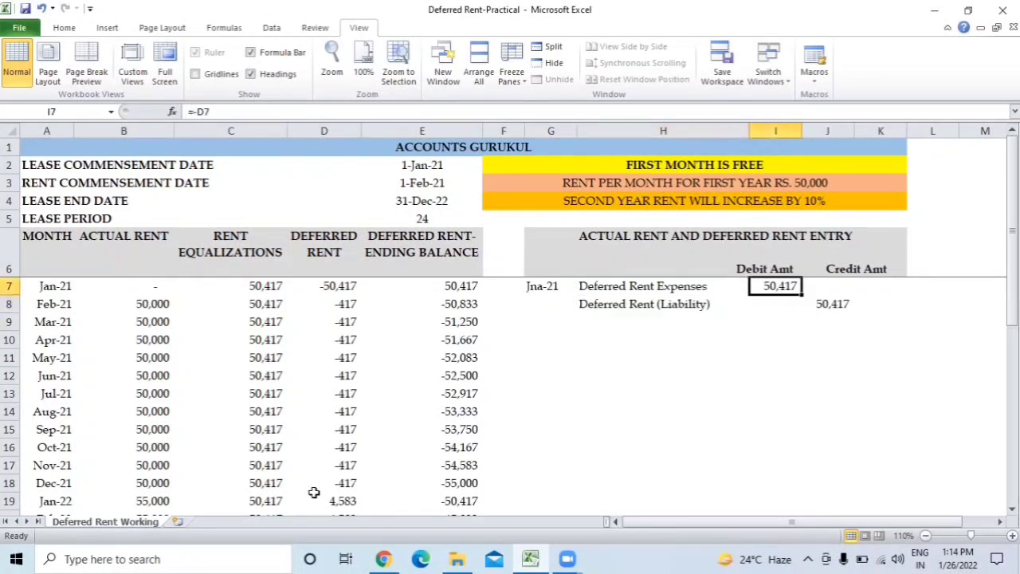
{"action": "key", "text": "Left"}
{"action": "key", "text": "Down"}
{"action": "key", "text": "Down"}
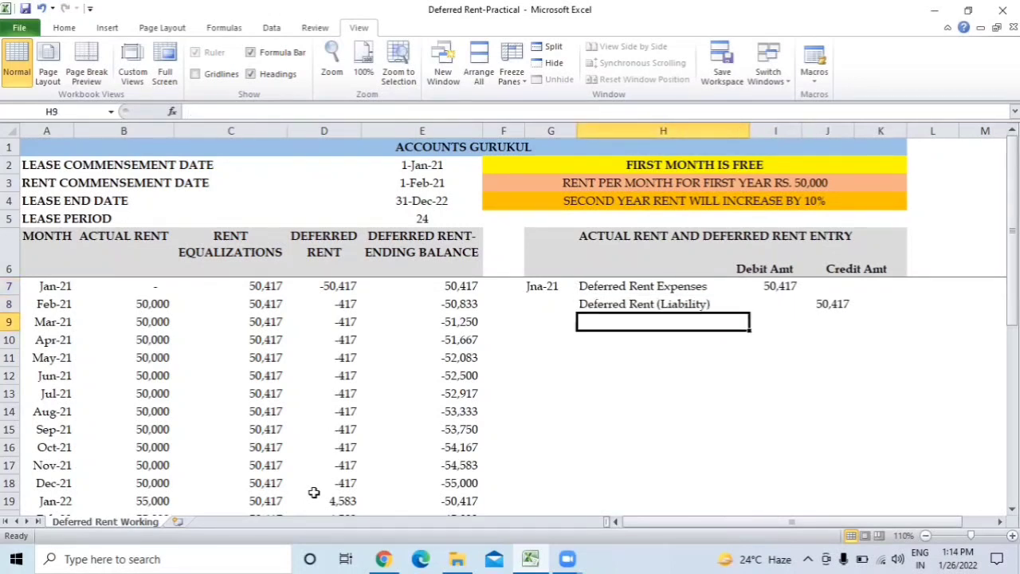
- Copy the month label from G7 to G9 and change it to "Feb-21"
{"action": "key", "text": "Left"}
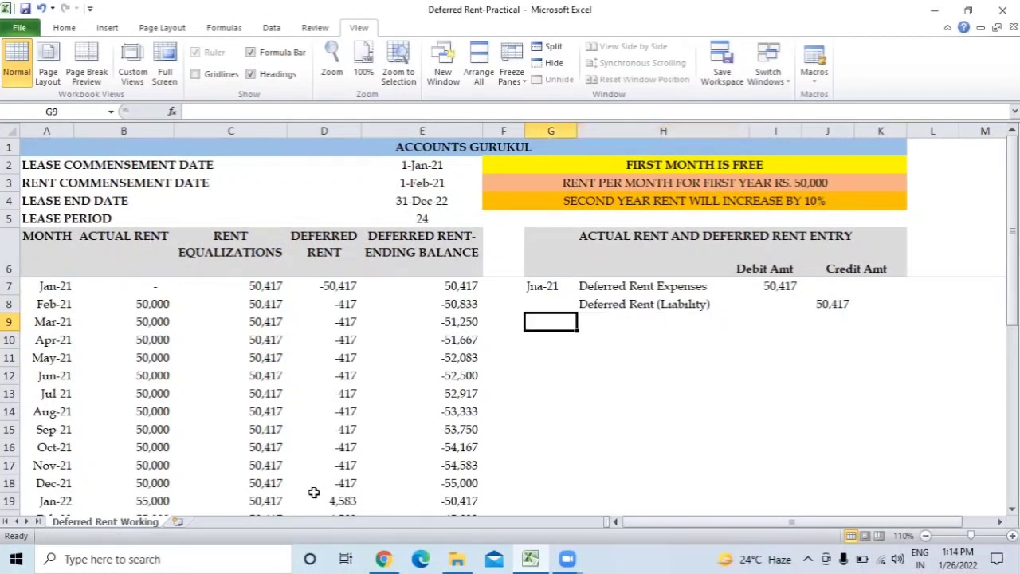
{"action": "key", "text": "Up"}
{"action": "key", "text": "Up"}
{"action": "key", "text": "ctrl+c"}
{"action": "key", "text": "Down"}
{"action": "key", "text": "Down"}
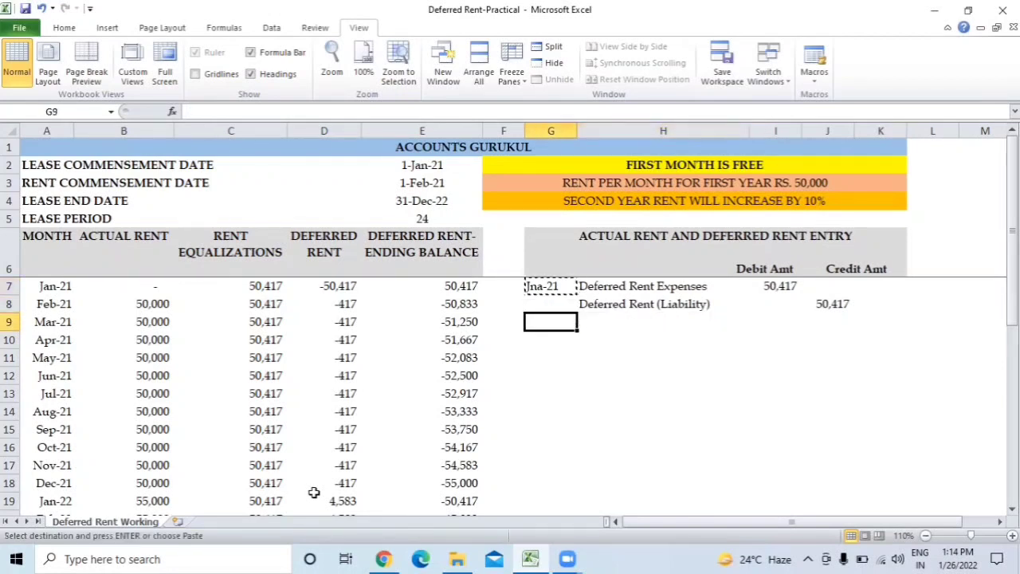
{"action": "key", "text": "Return"}
{"action": "key", "text": "F2"}
{"action": "key", "text": "Home"}
{"action": "key", "text": "Right"}
{"action": "key", "text": "Delete"}
{"action": "key", "text": "Delete"}
{"action": "key", "text": "Delete"}
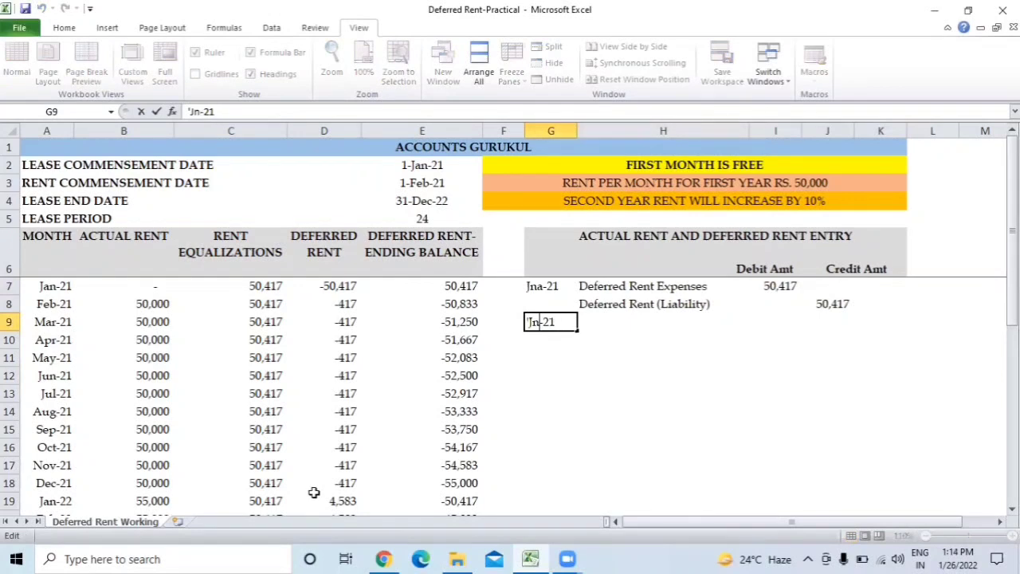
{"action": "type", "text": "Feb"}
- Correct the misspelled month label in G7 to "Jan-21"
{"action": "key", "text": "Up"}
{"action": "key", "text": "Up"}
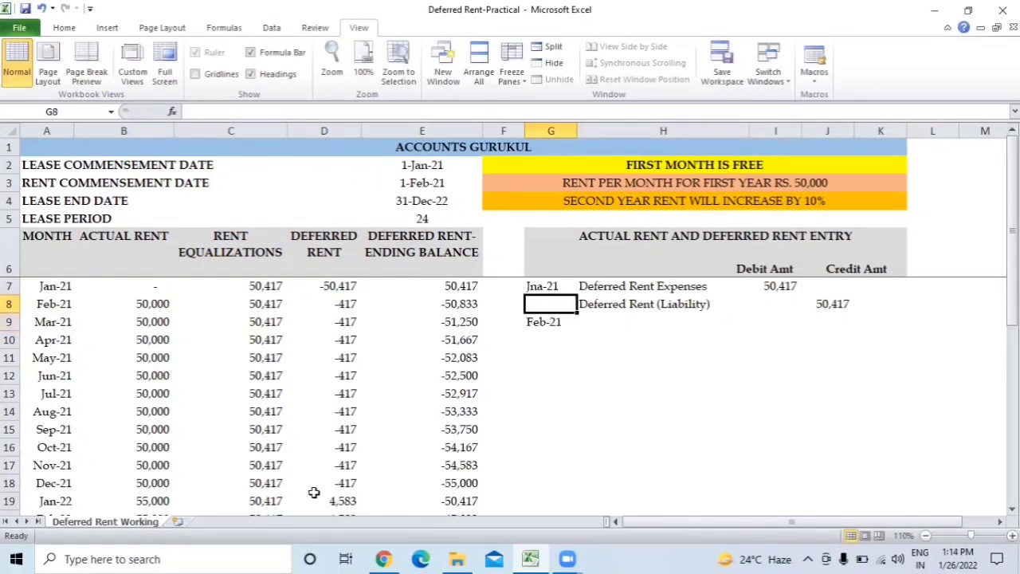
{"action": "key", "text": "F2"}
{"action": "key", "text": "Left"}
{"action": "key", "text": "Left"}
{"action": "key", "text": "Left"}
{"action": "key", "text": "BackSpace"}
{"action": "key", "text": "BackSpace"}
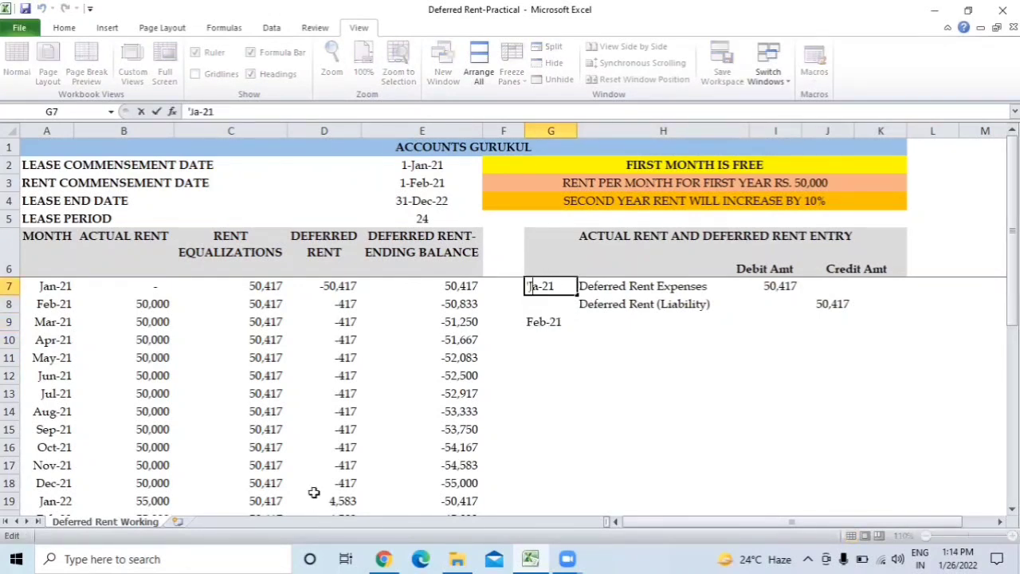
{"action": "type", "text": "an"}
{"action": "key", "text": "Return"}
- Examine the Feb-21 actual rent, rent equalization and deferred rent formula in row 8, then return to the entry area
{"action": "key", "text": "Down"}
{"action": "key", "text": "Right"}
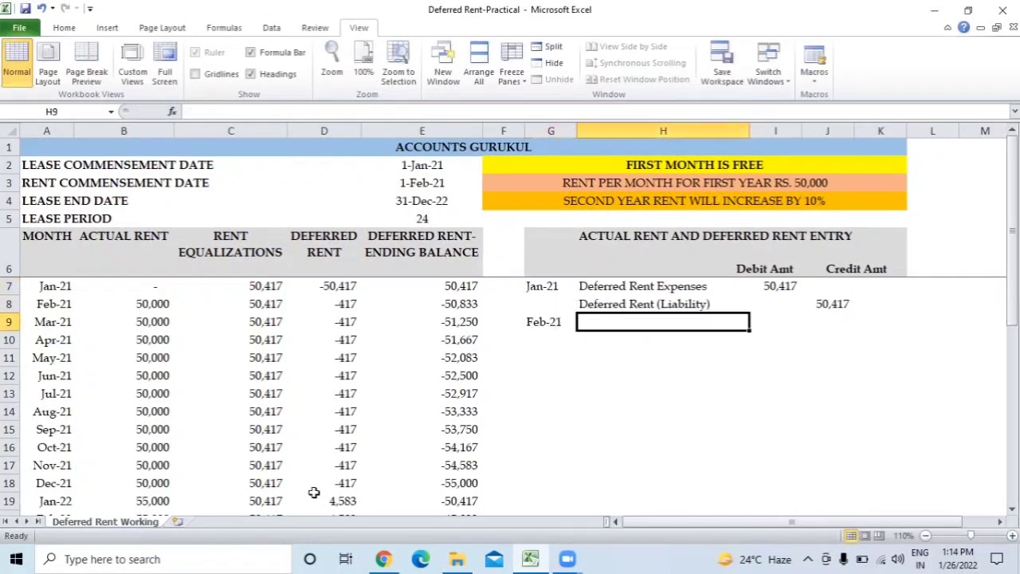
{"action": "key", "text": "Left"}
{"action": "key", "text": "Left"}
{"action": "key", "text": "Left"}
{"action": "key", "text": "Left"}
{"action": "key", "text": "Left"}
{"action": "key", "text": "Left"}
{"action": "key", "text": "Up"}
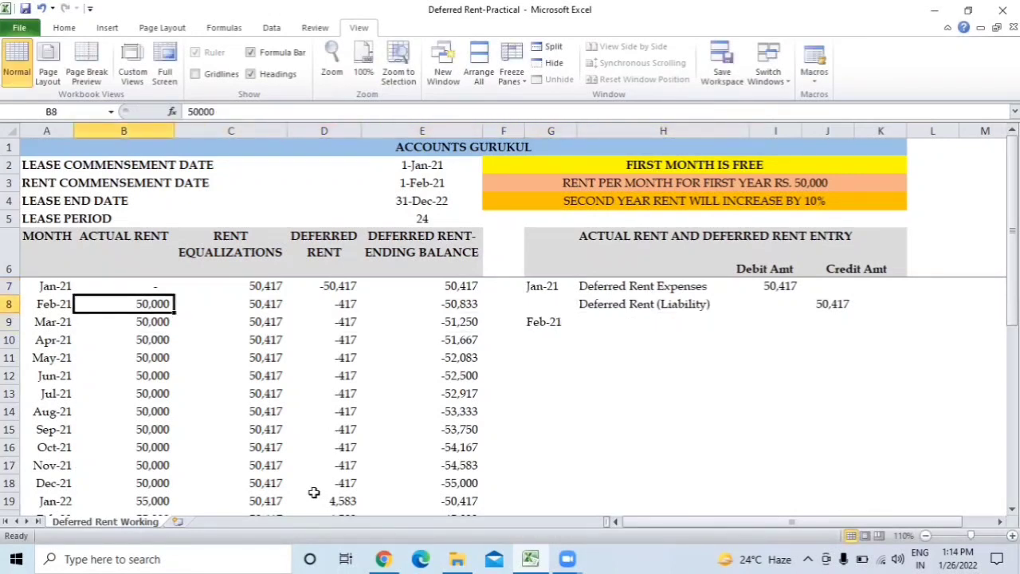
{"action": "key", "text": "Right"}
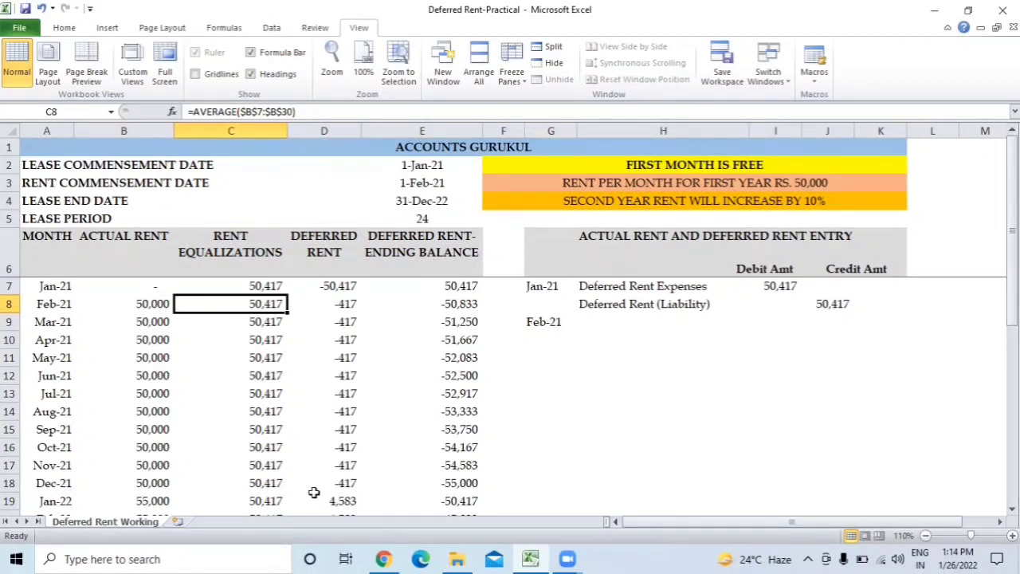
{"action": "key", "text": "Right"}
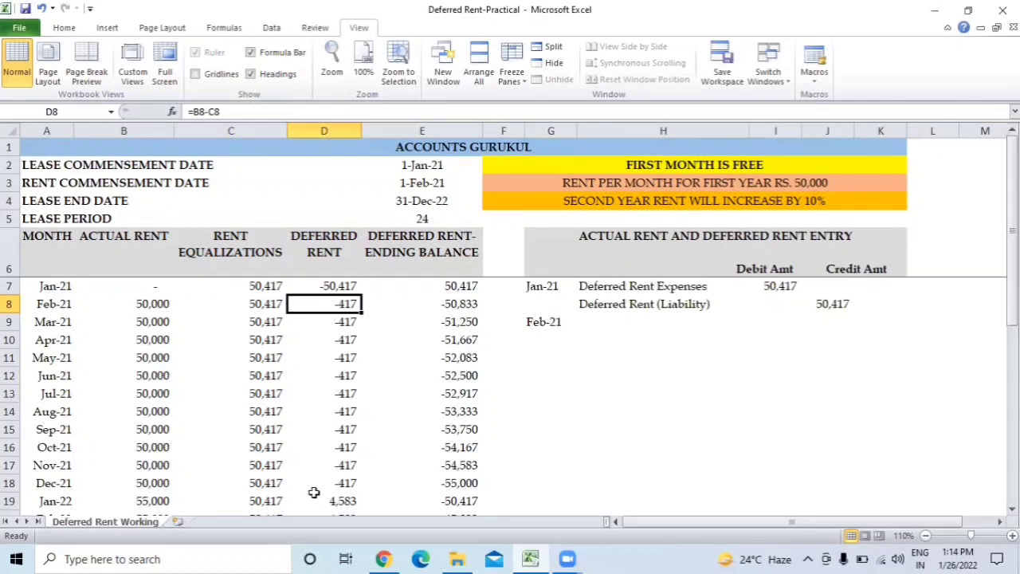
{"action": "key", "text": "Left"}
{"action": "key", "text": "Left"}
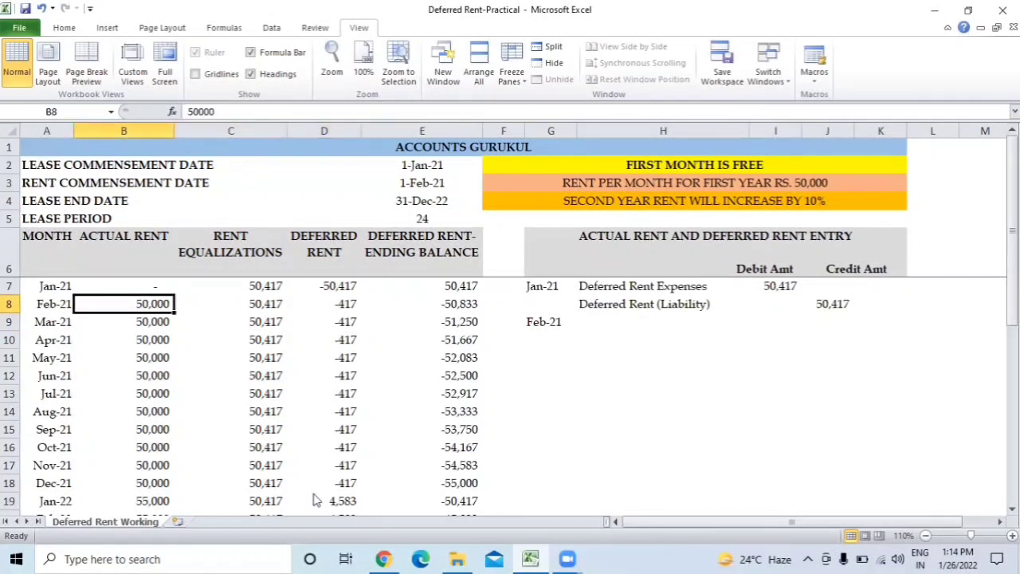
{"action": "key", "text": "Right"}
{"action": "key", "text": "Right"}
{"action": "key", "text": "Right"}
{"action": "key", "text": "Right"}
{"action": "key", "text": "Right"}
{"action": "key", "text": "Right"}
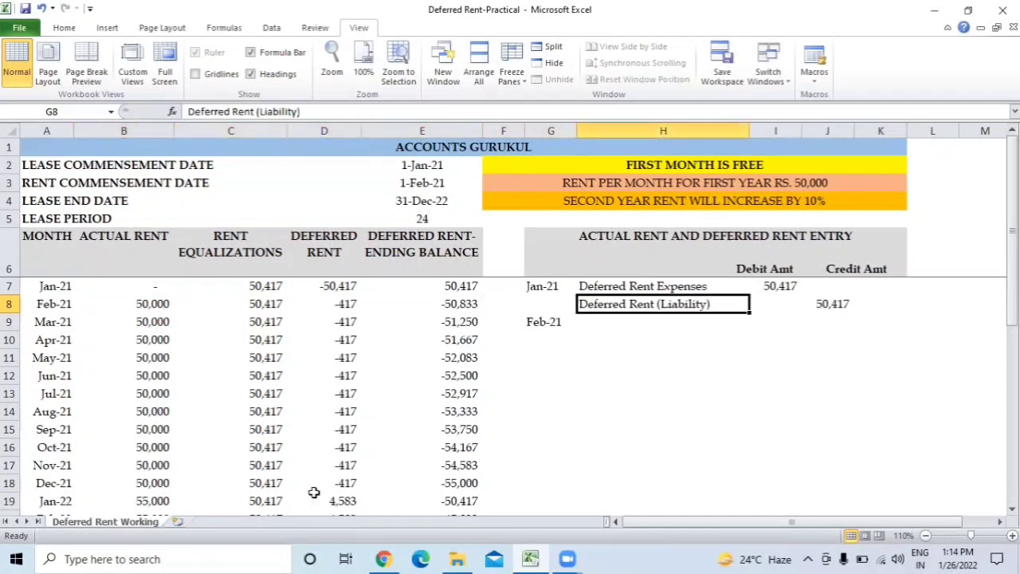
- Enter "Rent" in H9 as the account line of the Feb-21 entry
{"action": "key", "text": "Down"}
{"action": "type", "text": "rent"}
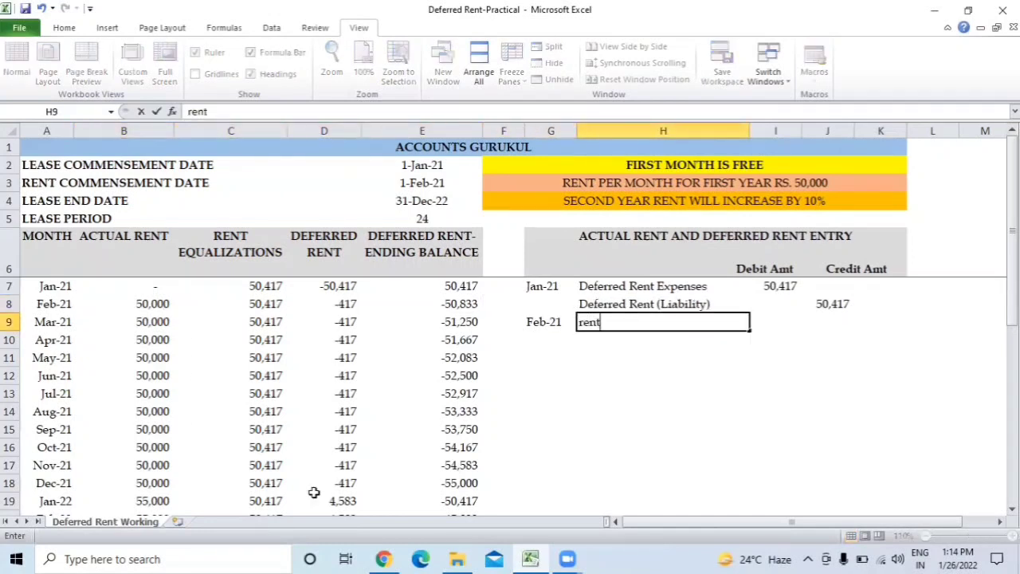
{"action": "key", "text": "BackSpace"}
{"action": "key", "text": "BackSpace"}
{"action": "key", "text": "BackSpace"}
{"action": "key", "text": "BackSpace"}
{"action": "type", "text": "Rent"}
{"action": "key", "text": "Return"}
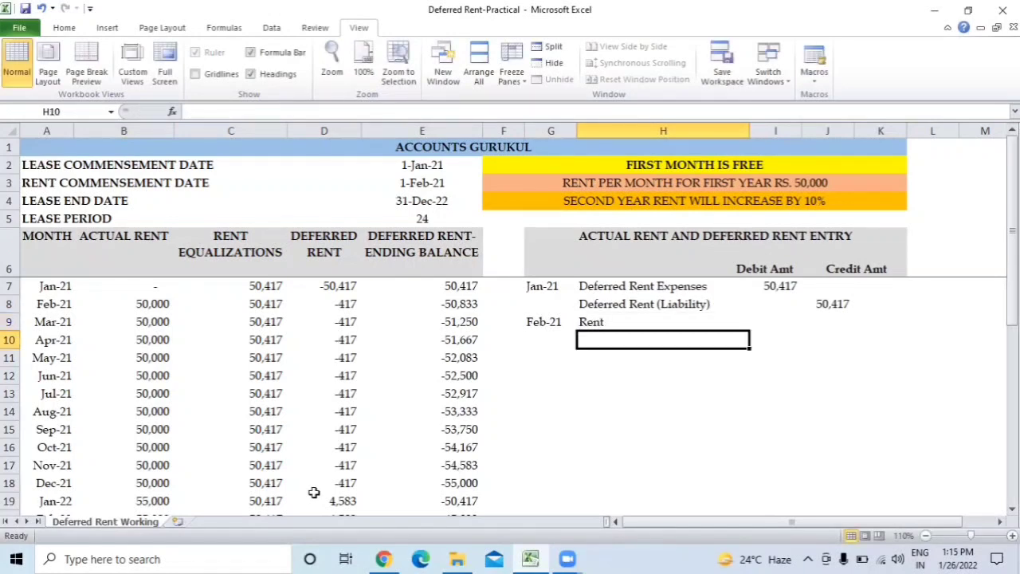
- Link the debit amount in I9 to the Feb-21 actual rent in B8
{"action": "key", "text": "Up"}
{"action": "key", "text": "Right"}
{"action": "type", "text": "="}
{"action": "key", "text": "Left"}
{"action": "key", "text": "Left"}
{"action": "key", "text": "Left"}
{"action": "key", "text": "Left"}
{"action": "key", "text": "Left"}
{"action": "key", "text": "Left"}
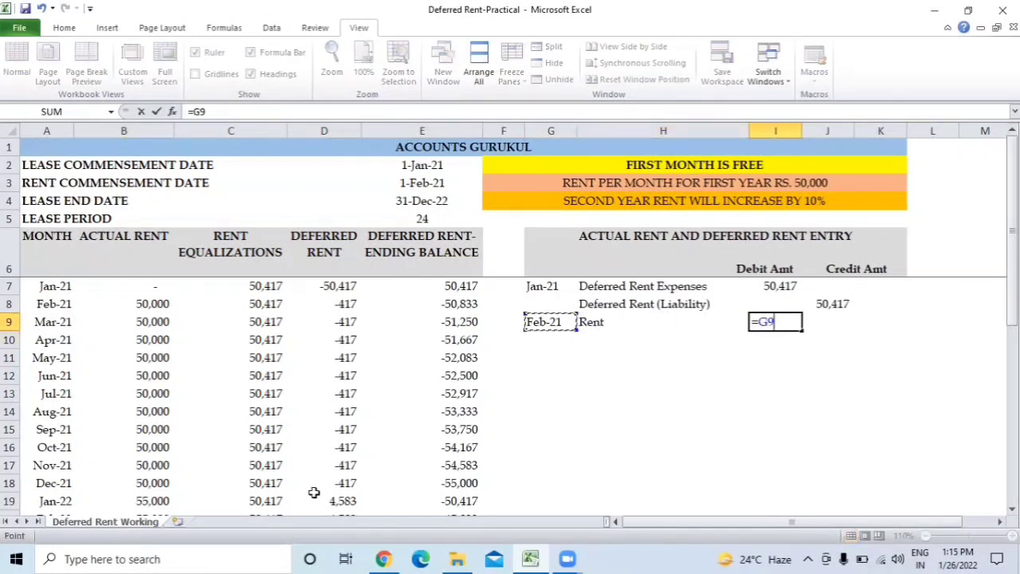
{"action": "key", "text": "Up"}
{"action": "key", "text": "Left"}
{"action": "key", "text": "Return"}
- Add a "TDS" line in H10 and calculate its credit amount in J10 as 10% of the rent in I9
{"action": "key", "text": "Left"}
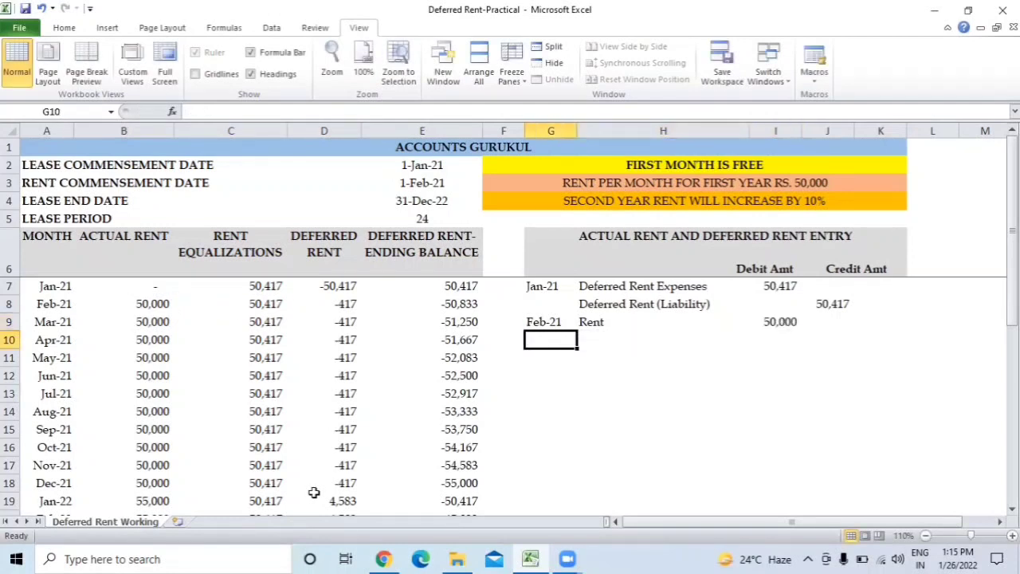
{"action": "type", "text": "TDS"}
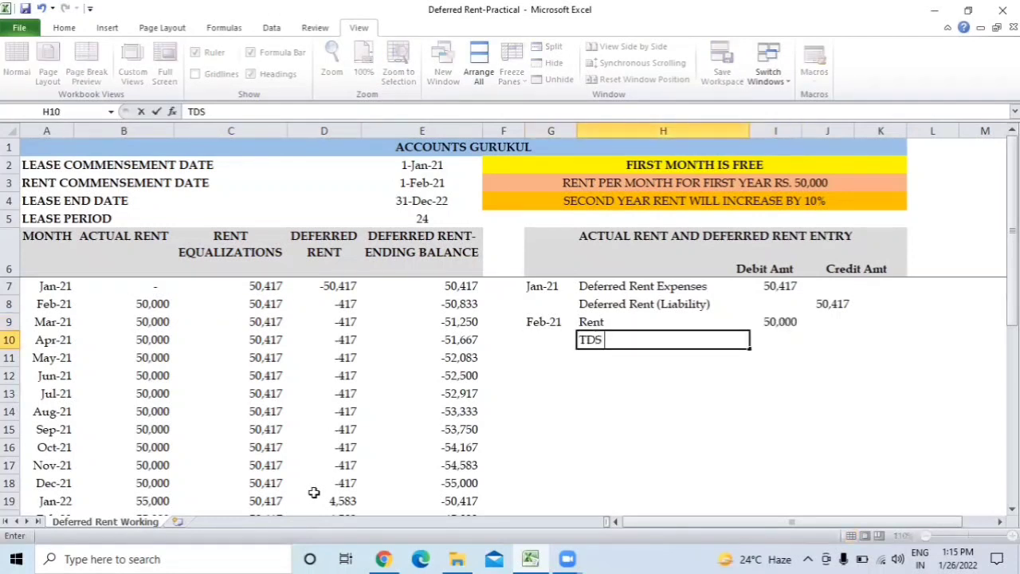
{"action": "key", "text": "Return"}
{"action": "key", "text": "Up"}
{"action": "key", "text": "Right"}
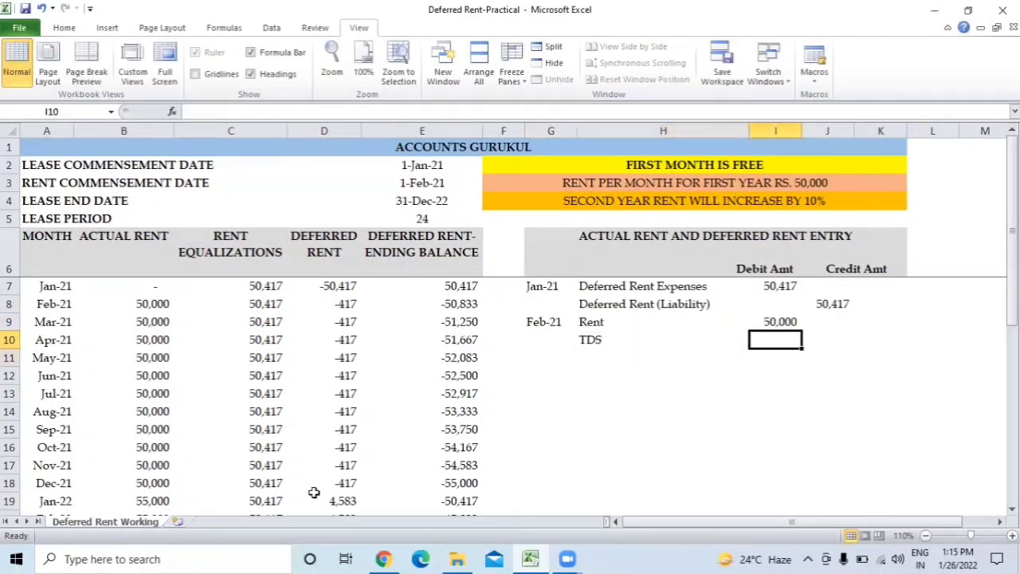
{"action": "key", "text": "Right"}
{"action": "type", "text": "="}
{"action": "key", "text": "Up"}
{"action": "key", "text": "Left"}
{"action": "type", "text": "*"}
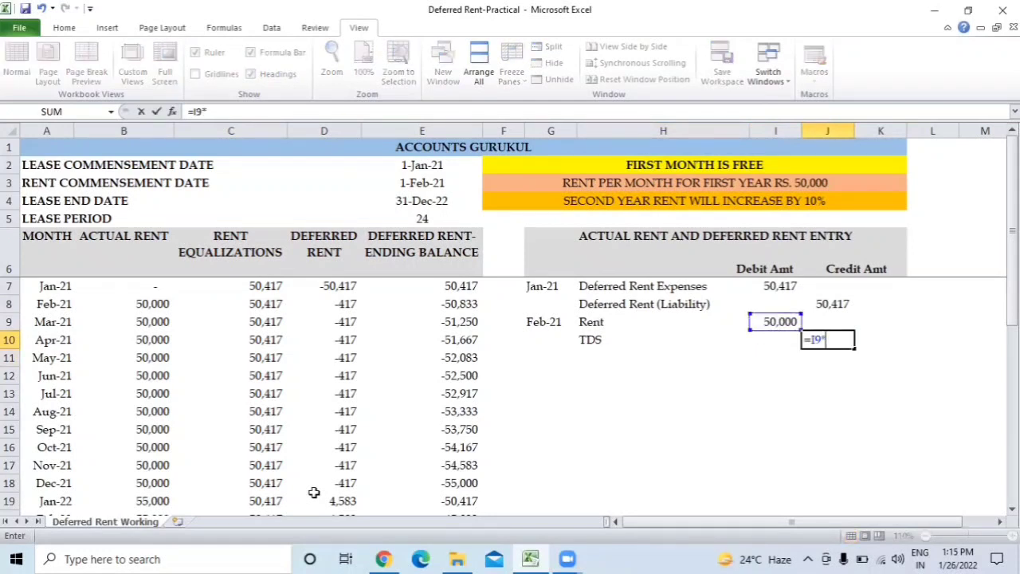
{"action": "type", "text": "10%"}
{"action": "key", "text": "Return"}
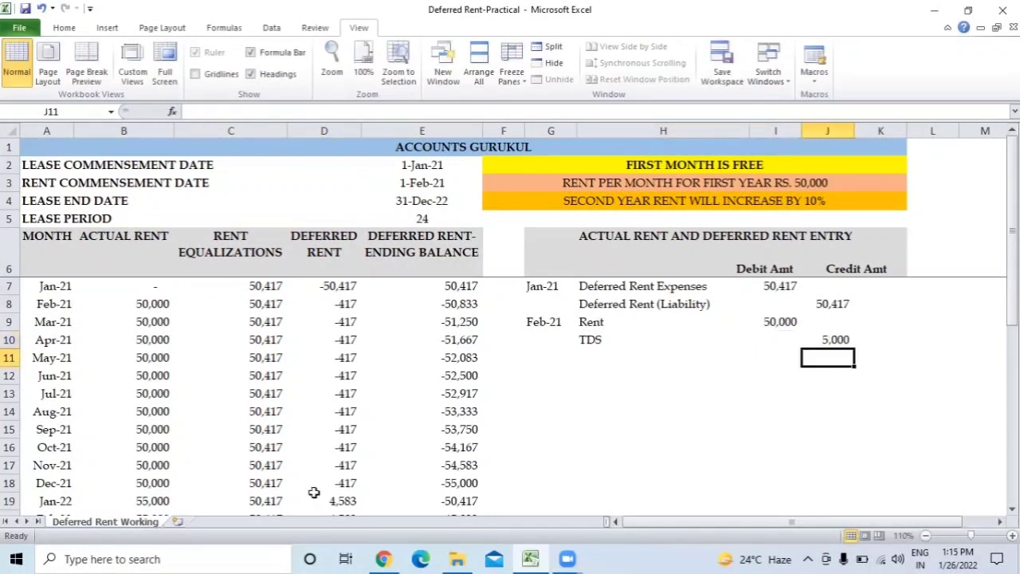
- Enter "Vendor" in H11 as the next account line of the Feb-21 entry
{"action": "key", "text": "Left"}
{"action": "key", "text": "Left"}
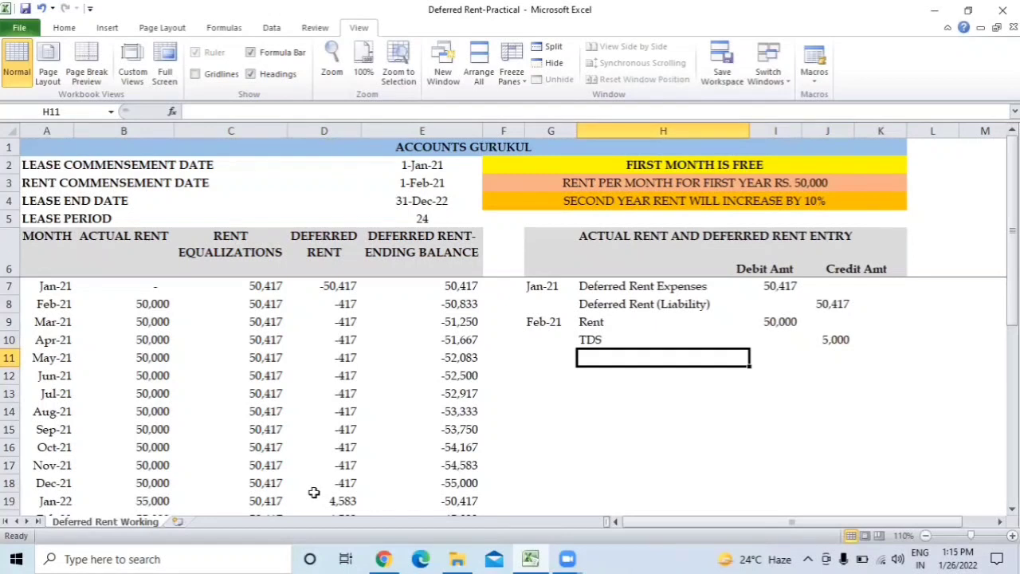
{"action": "type", "text": "Land"}
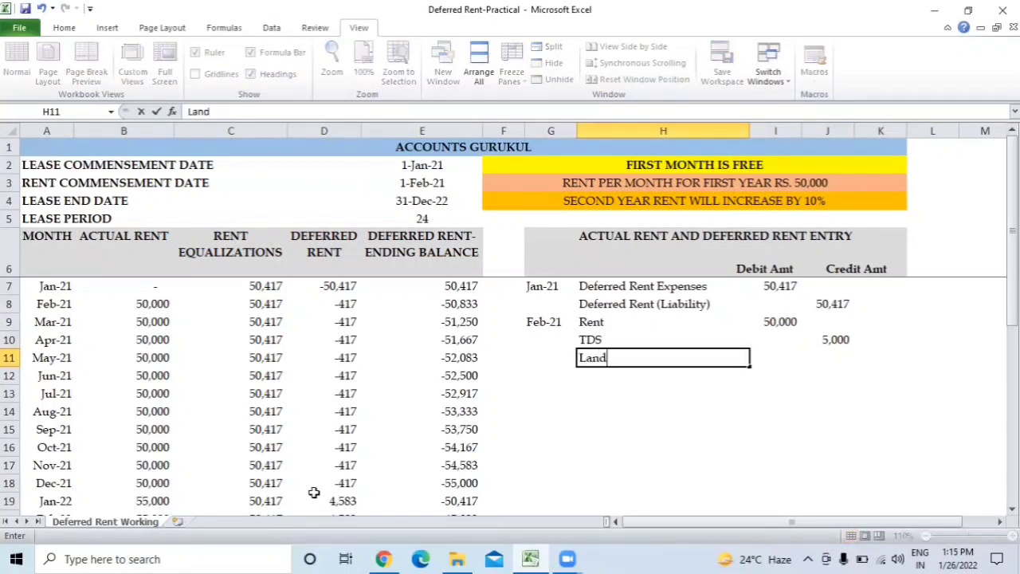
{"action": "key", "text": "BackSpace"}
{"action": "key", "text": "BackSpace"}
{"action": "key", "text": "BackSpace"}
{"action": "key", "text": "BackSpace"}
{"action": "type", "text": "Vendor"}
{"action": "key", "text": "Return"}
- Calculate the Vendor credit amount in J11 as the rent in I9 minus the TDS in J10
{"action": "key", "text": "Up"}
{"action": "key", "text": "Right"}
{"action": "key", "text": "Right"}
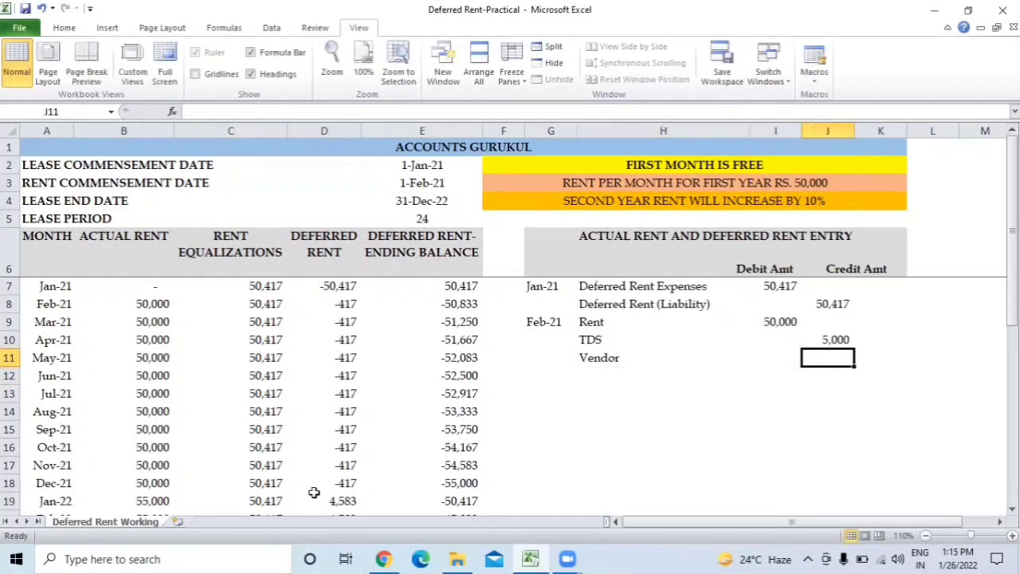
{"action": "type", "text": "="}
{"action": "key", "text": "Left"}
{"action": "key", "text": "Up"}
{"action": "key", "text": "Up"}
{"action": "type", "text": "-"}
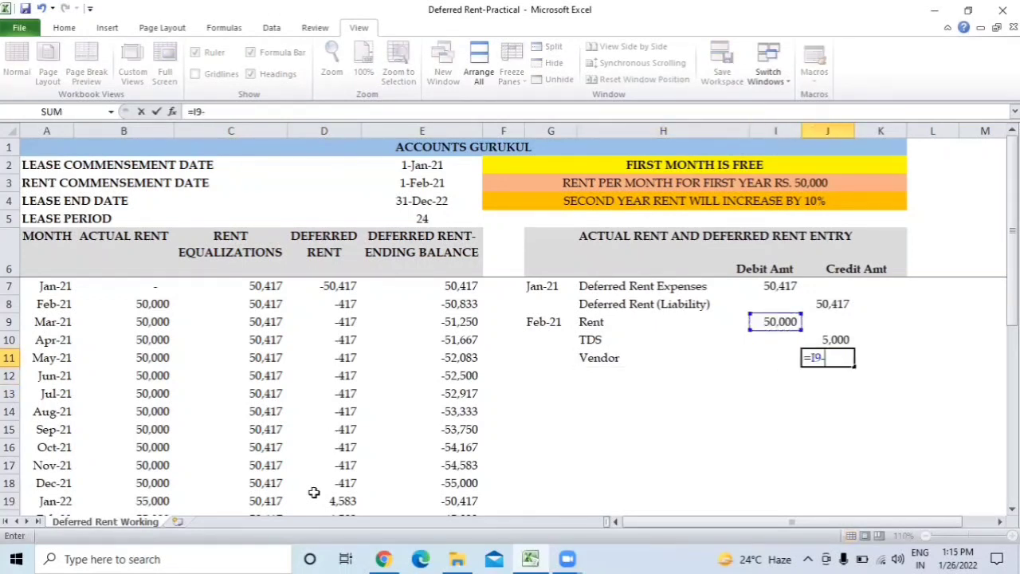
{"action": "key", "text": "Up"}
{"action": "key", "text": "Return"}
- Copy the Feb-21 month label from G9 to G12 to begin the month's deferred rent entry
{"action": "key", "text": "Up"}
{"action": "key", "text": "Left"}
{"action": "key", "text": "Left"}
{"action": "key", "text": "Left"}
{"action": "key", "text": "Down"}
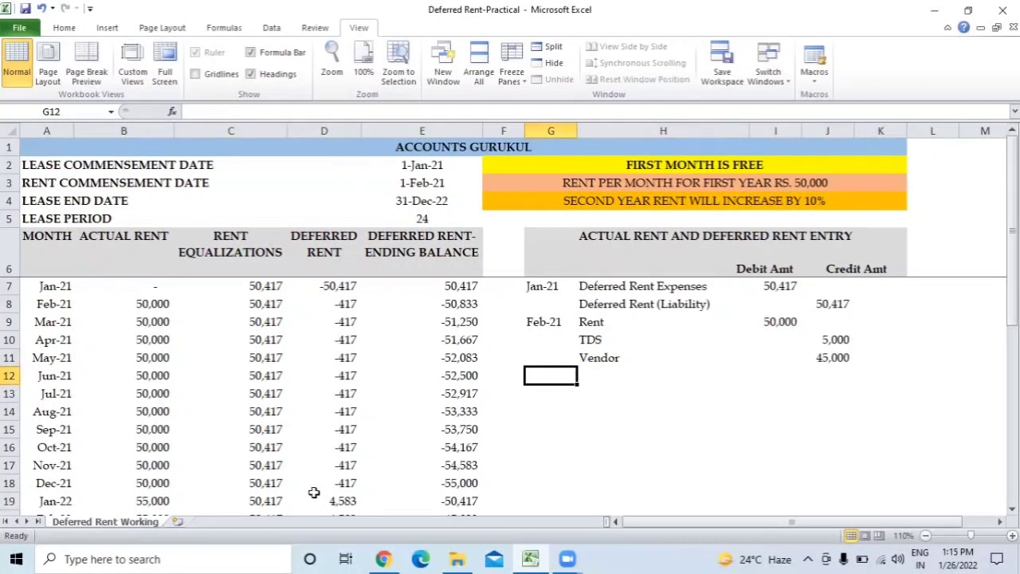
{"action": "key", "text": "Up"}
{"action": "key", "text": "Right"}
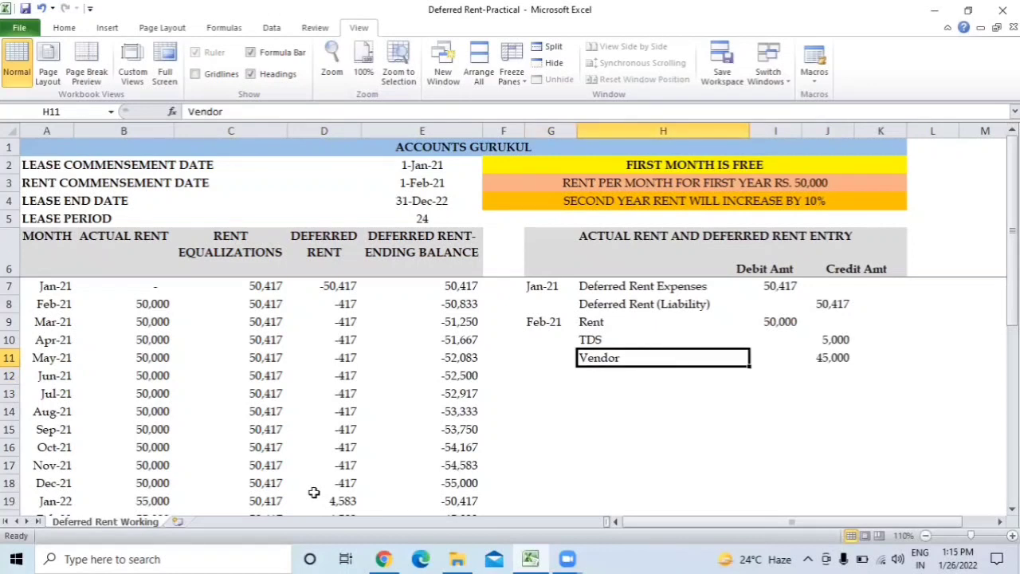
{"action": "key", "text": "Left"}
{"action": "key", "text": "Up"}
{"action": "key", "text": "Up"}
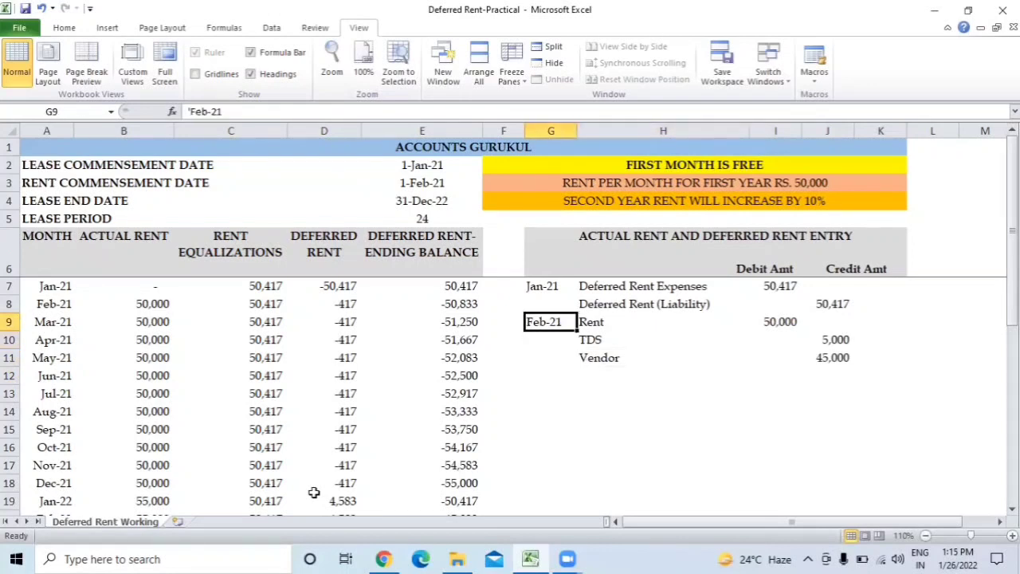
{"action": "key", "text": "ctrl+c"}
{"action": "key", "text": "Down"}
{"action": "key", "text": "Down"}
{"action": "key", "text": "Down"}
{"action": "key", "text": "Return"}
- Examine the equalization, deferred rent and ending balance figures in the upper schedule rows, then return to H12
{"action": "key", "text": "Left"}
{"action": "key", "text": "Left"}
{"action": "key", "text": "Left"}
{"action": "key", "text": "Up"}
{"action": "key", "text": "Up"}
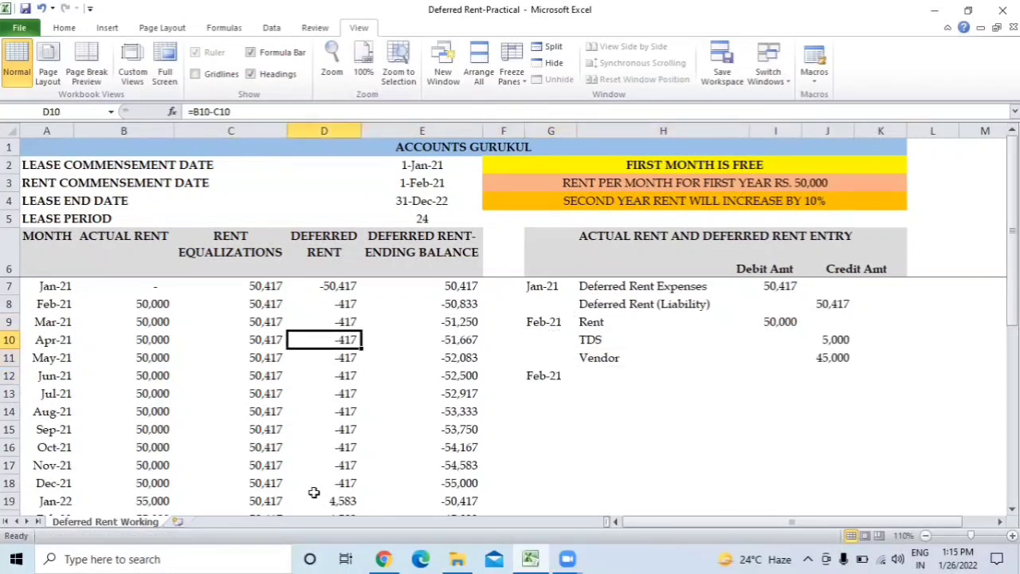
{"action": "key", "text": "Left"}
{"action": "key", "text": "Up"}
{"action": "key", "text": "Up"}
{"action": "key", "text": "Down"}
{"action": "key", "text": "Down"}
{"action": "key", "text": "Down"}
{"action": "key", "text": "Right"}
{"action": "key", "text": "Right"}
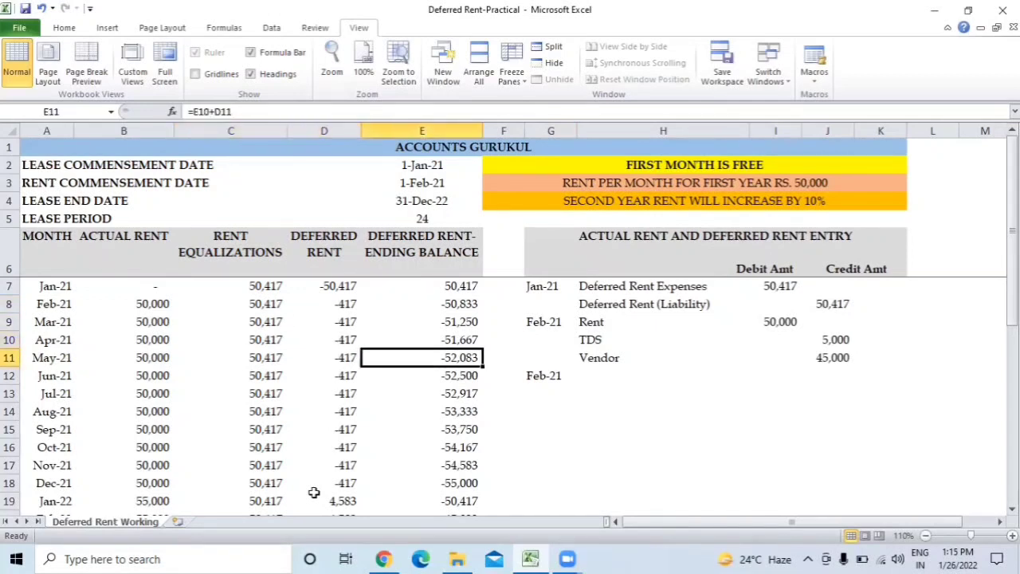
{"action": "key", "text": "Right"}
{"action": "key", "text": "Right"}
{"action": "key", "text": "Right"}
{"action": "key", "text": "Down"}
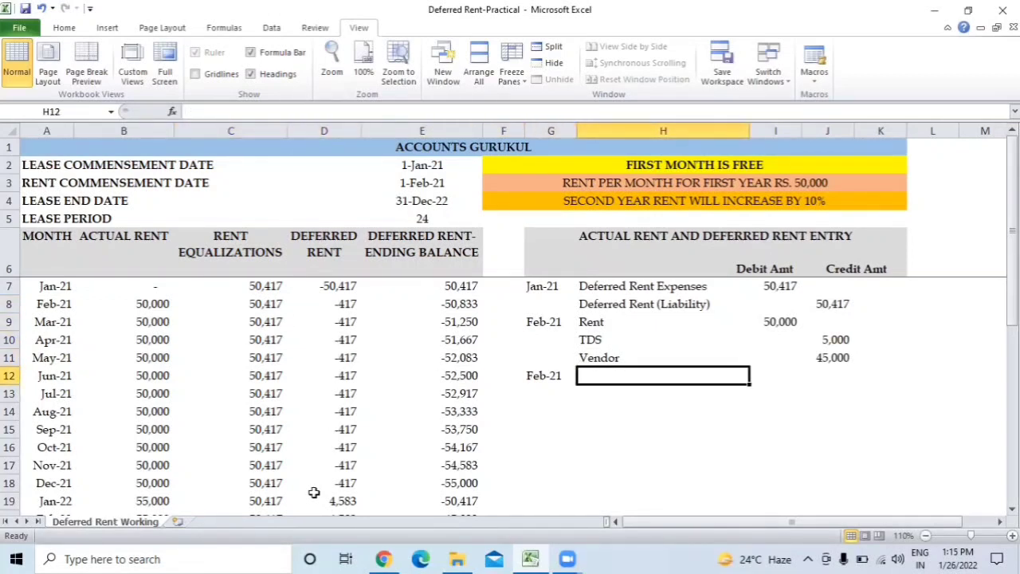
- Copy the "Deferred Rent Expenses" label from H7 to H12
{"action": "key", "text": "Up"}
{"action": "key", "text": "Up"}
{"action": "key", "text": "Up"}
{"action": "key", "text": "Up"}
{"action": "key", "text": "Up"}
{"action": "key", "text": "ctrl+c"}
{"action": "key", "text": "Down"}
{"action": "key", "text": "Down"}
{"action": "key", "text": "Down"}
{"action": "key", "text": "Down"}
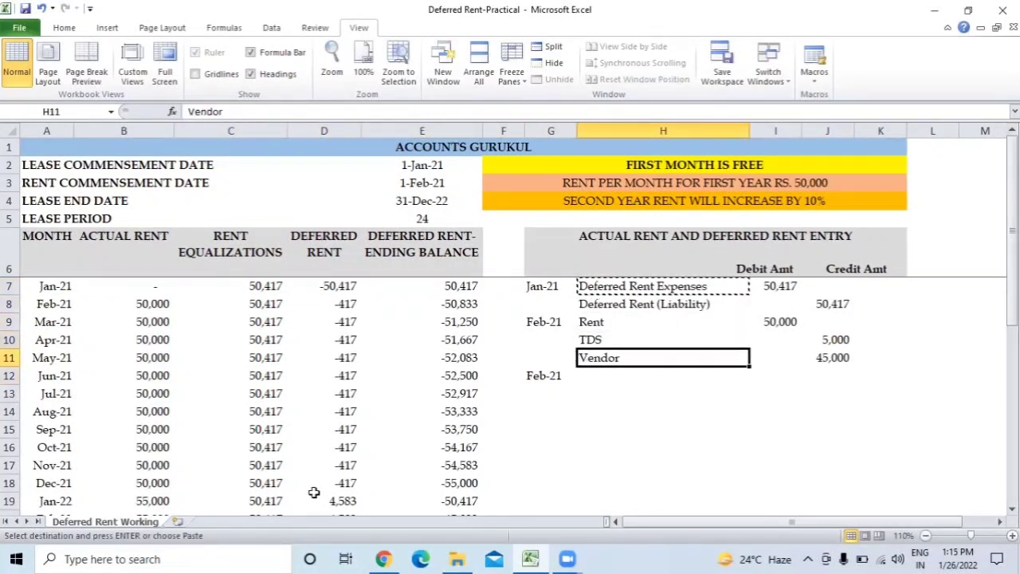
{"action": "key", "text": "Down"}
{"action": "key", "text": "Return"}
- Set the debit amount in I12 to the negated Feb-21 deferred rent with the formula =-D8
{"action": "key", "text": "Right"}
{"action": "type", "text": "="}
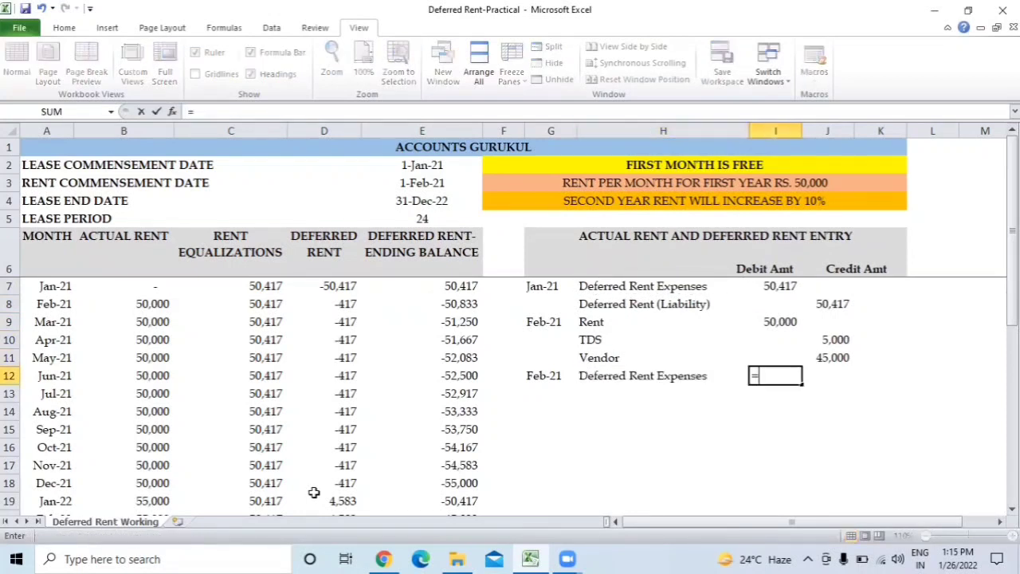
{"action": "type", "text": "-"}
{"action": "key", "text": "Left"}
{"action": "key", "text": "Left"}
{"action": "key", "text": "Left"}
{"action": "key", "text": "Up"}
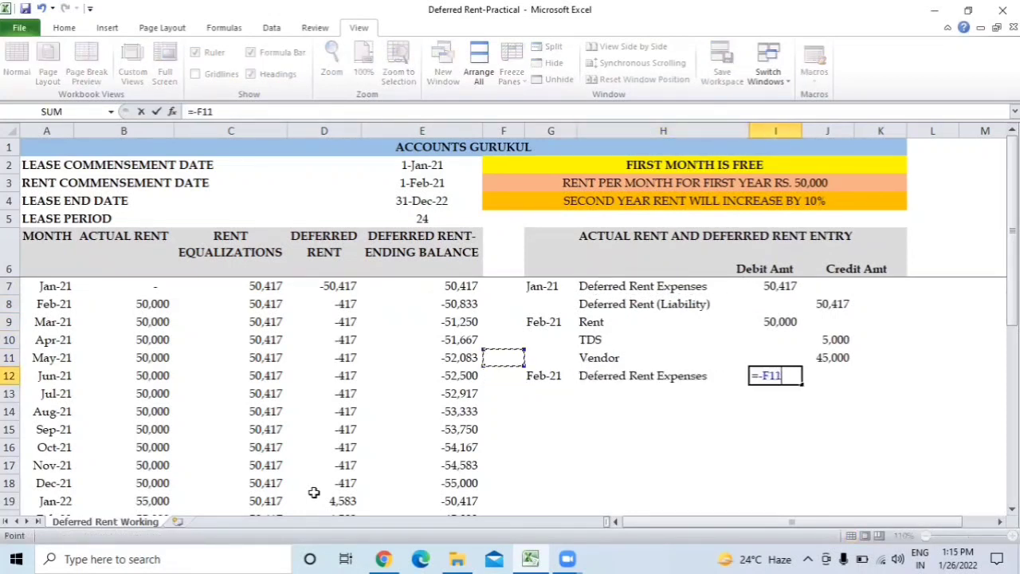
{"action": "key", "text": "Up"}
{"action": "key", "text": "Up"}
{"action": "key", "text": "Up"}
{"action": "key", "text": "Left"}
{"action": "key", "text": "Left"}
{"action": "key", "text": "Return"}
- Copy the "Deferred Rent (Liability)" label from H8 to H13
{"action": "key", "text": "Up"}
{"action": "key", "text": "Left"}
{"action": "key", "text": "Left"}
{"action": "key", "text": "Up"}
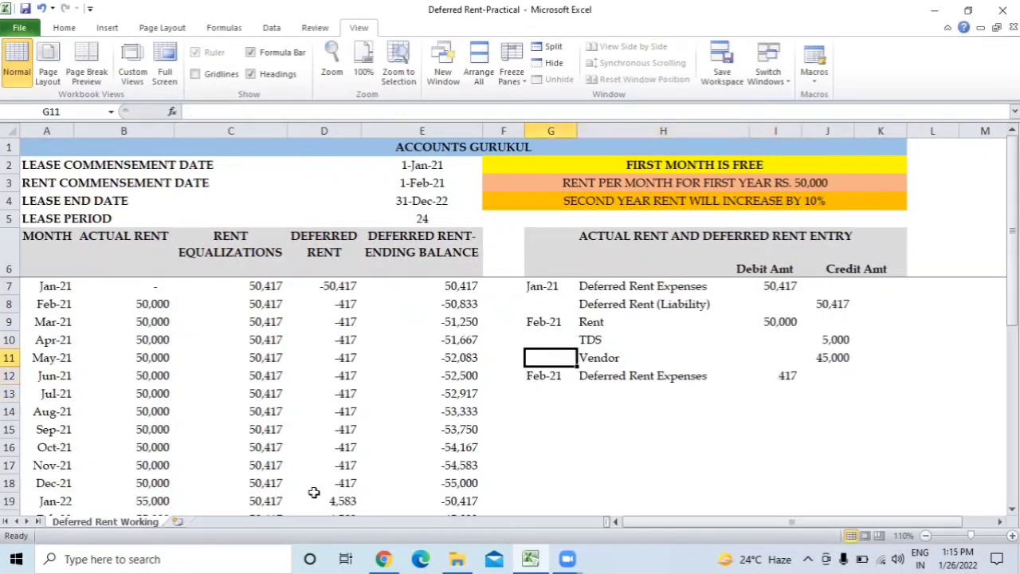
{"action": "key", "text": "Up"}
{"action": "key", "text": "Up"}
{"action": "key", "text": "Right"}
{"action": "key", "text": "Up"}
{"action": "key", "text": "ctrl+c"}
{"action": "key", "text": "Down"}
{"action": "key", "text": "Down"}
{"action": "key", "text": "Down"}
{"action": "key", "text": "Down"}
{"action": "key", "text": "Down"}
{"action": "key", "text": "Down"}
{"action": "key", "text": "Down"}
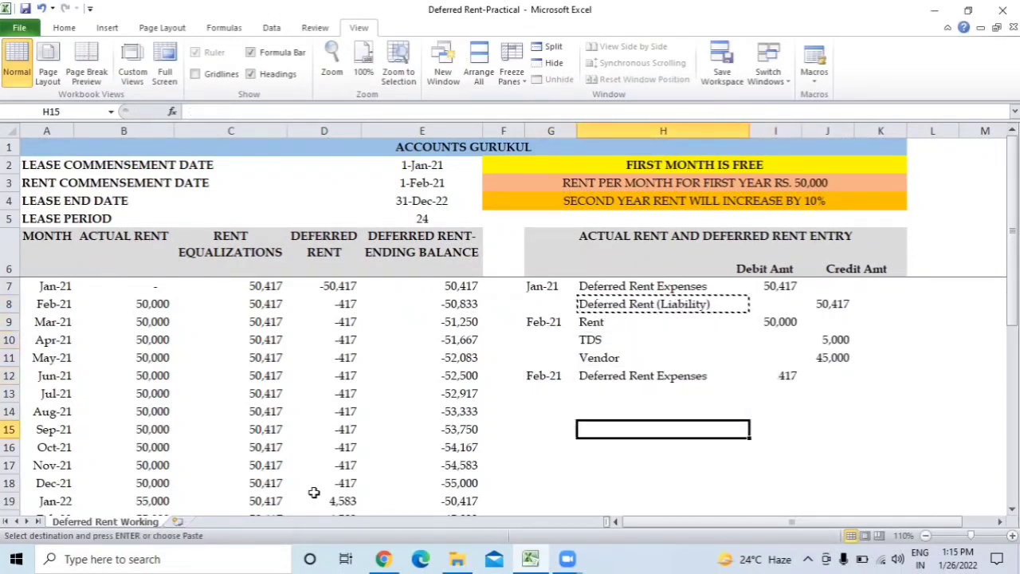
{"action": "key", "text": "Up"}
{"action": "key", "text": "Up"}
{"action": "key", "text": "Return"}
- Link the liability's credit amount in J13 to the debit amount in I12
{"action": "key", "text": "Right"}
{"action": "key", "text": "Right"}
{"action": "type", "text": "="}
{"action": "key", "text": "Left"}
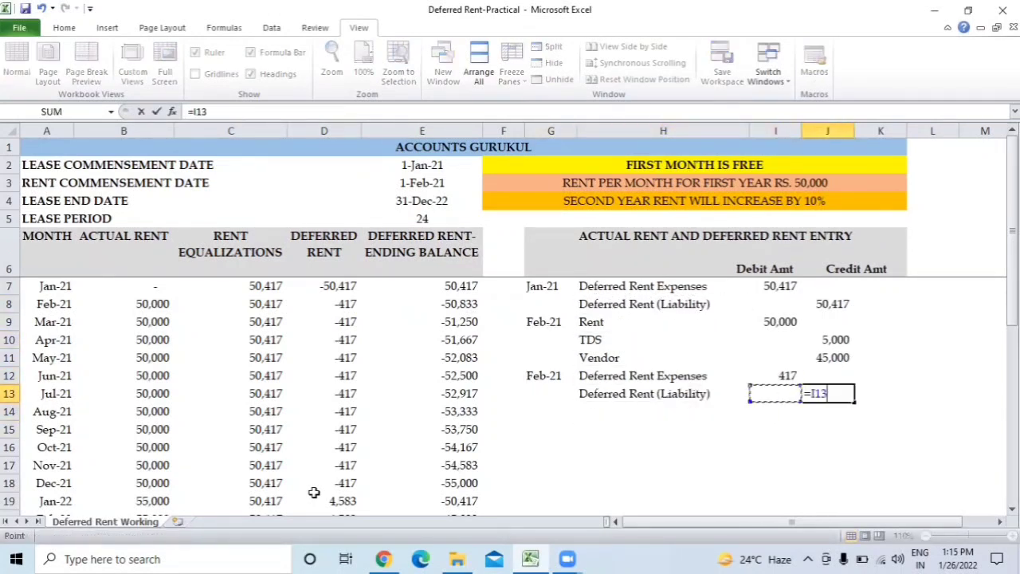
{"action": "key", "text": "Up"}
{"action": "key", "text": "Return"}
- Review the completed Feb-21 deferred rent entry in rows 12 and 13
{"action": "key", "text": "Left"}
{"action": "key", "text": "Left"}
{"action": "key", "text": "Left"}
{"action": "key", "text": "Up"}
{"action": "key", "text": "Right"}
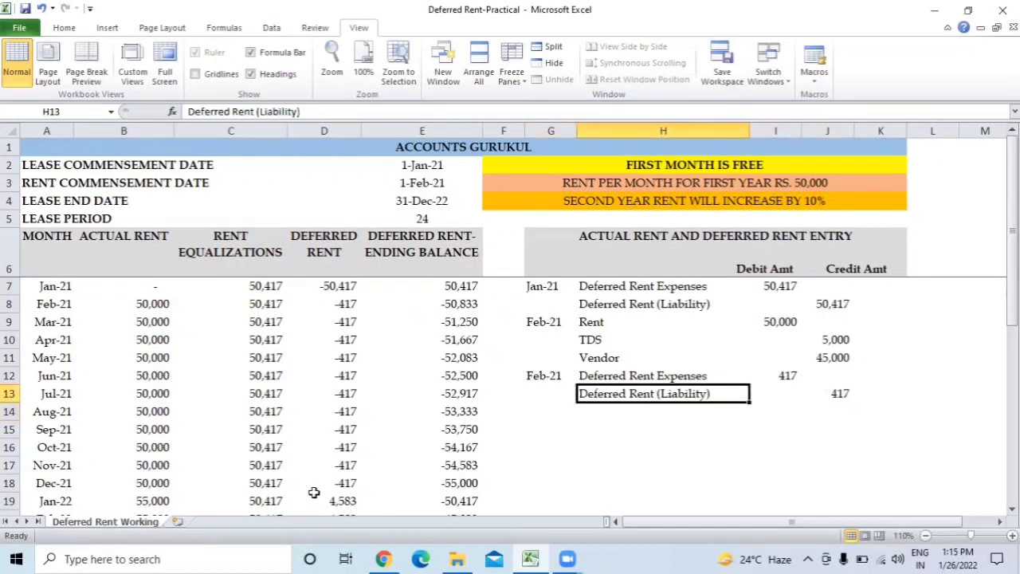
{"action": "key", "text": "Left"}
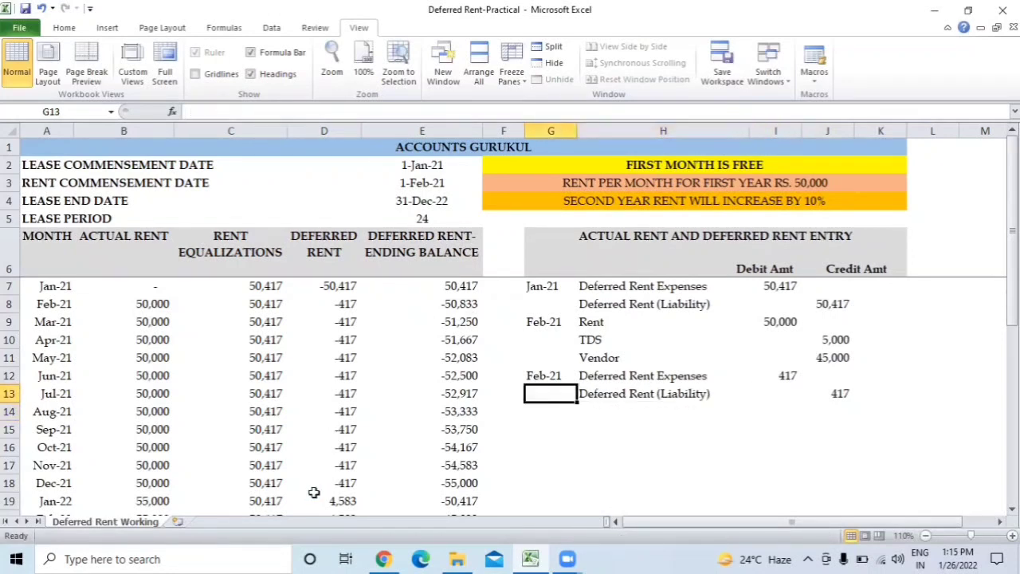
{"action": "key", "text": "Up"}
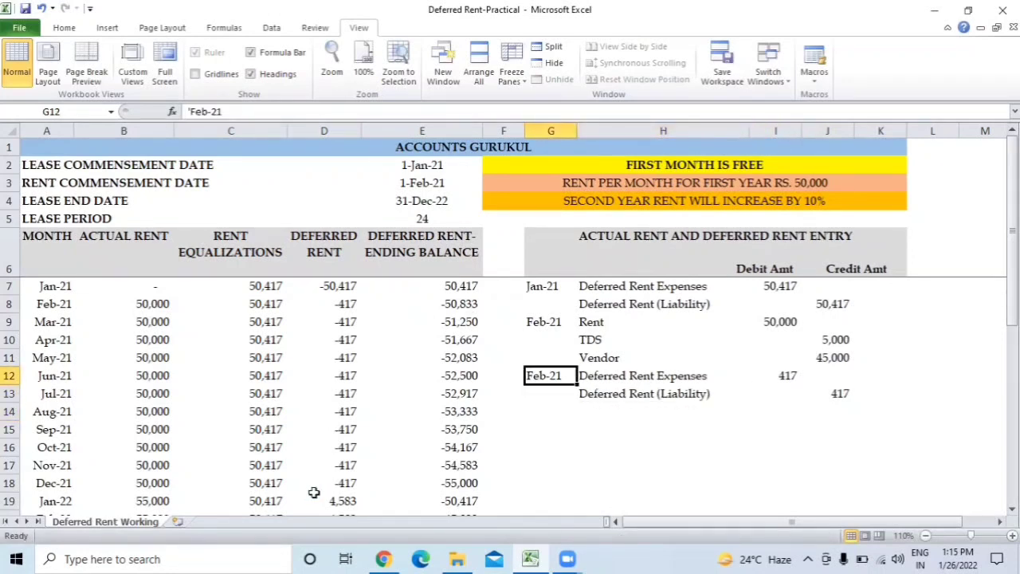
- Examine the Feb-21 deferred rent and equalization in row 8, then go down the actual rent column through the following months
{"action": "key", "text": "Left"}
{"action": "key", "text": "Left"}
{"action": "key", "text": "Left"}
{"action": "key", "text": "Up"}
{"action": "key", "text": "Up"}
{"action": "key", "text": "Up"}
{"action": "key", "text": "Up"}
{"action": "key", "text": "Left"}
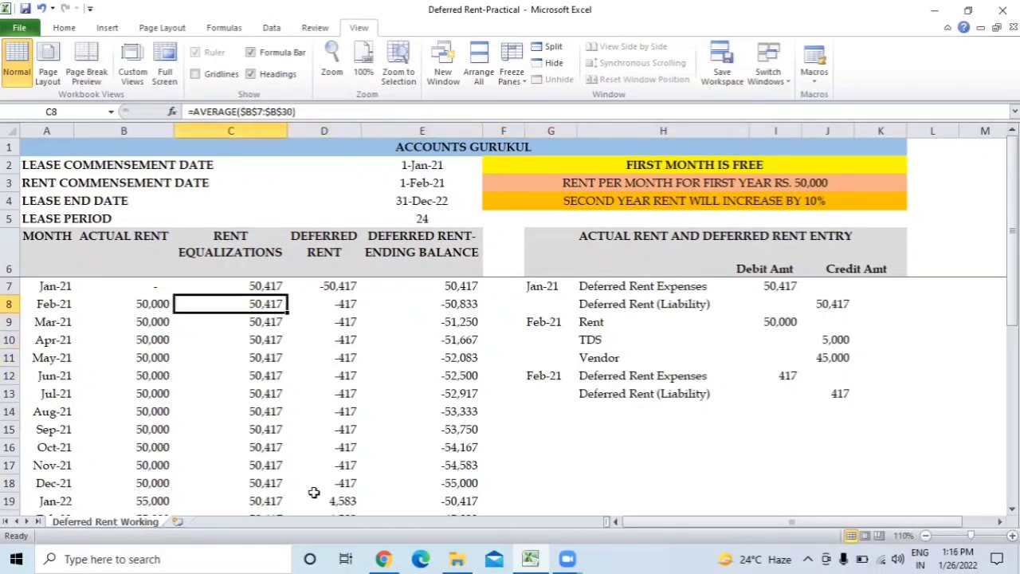
{"action": "key", "text": "Left"}
{"action": "key", "text": "Down"}
{"action": "key", "text": "Down"}
{"action": "key", "text": "Down"}
{"action": "key", "text": "Down"}
{"action": "key", "text": "Down"}
{"action": "key", "text": "Down"}
{"action": "key", "text": "Down"}
{"action": "key", "text": "Down"}
{"action": "key", "text": "Down"}
{"action": "key", "text": "Down"}
{"action": "key", "text": "Down"}
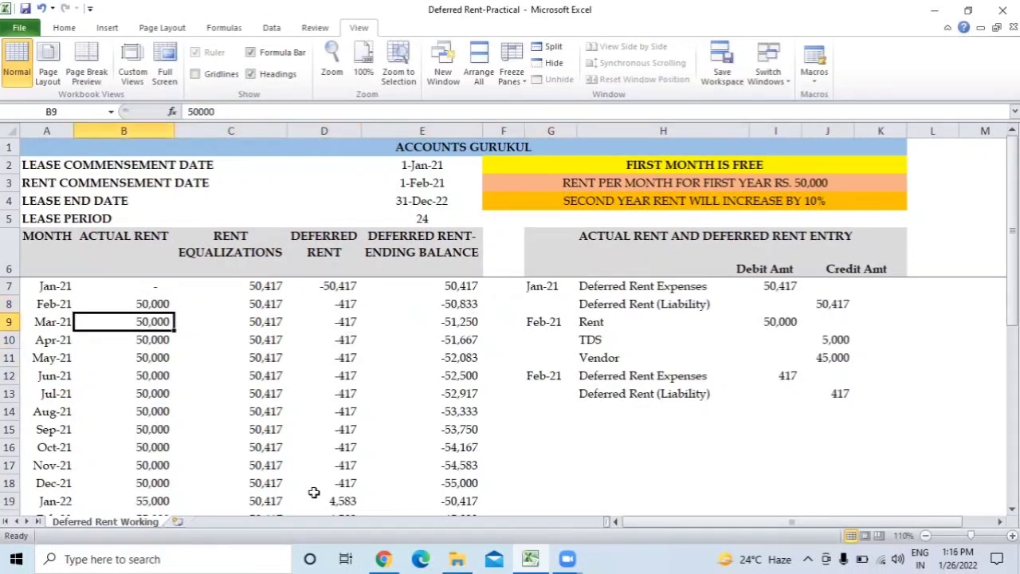
- Examine the Dec-21 rent figures in row 18 and the Feb-21 deferred rent entry in rows 12 and 13
{"action": "key", "text": "Up"}
{"action": "key", "text": "Right"}
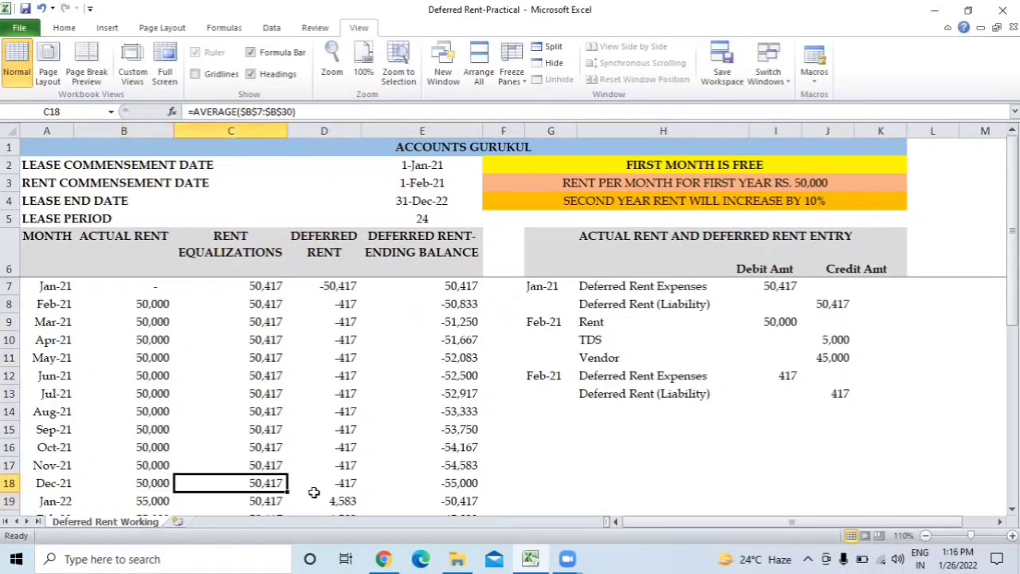
{"action": "key", "text": "Right"}
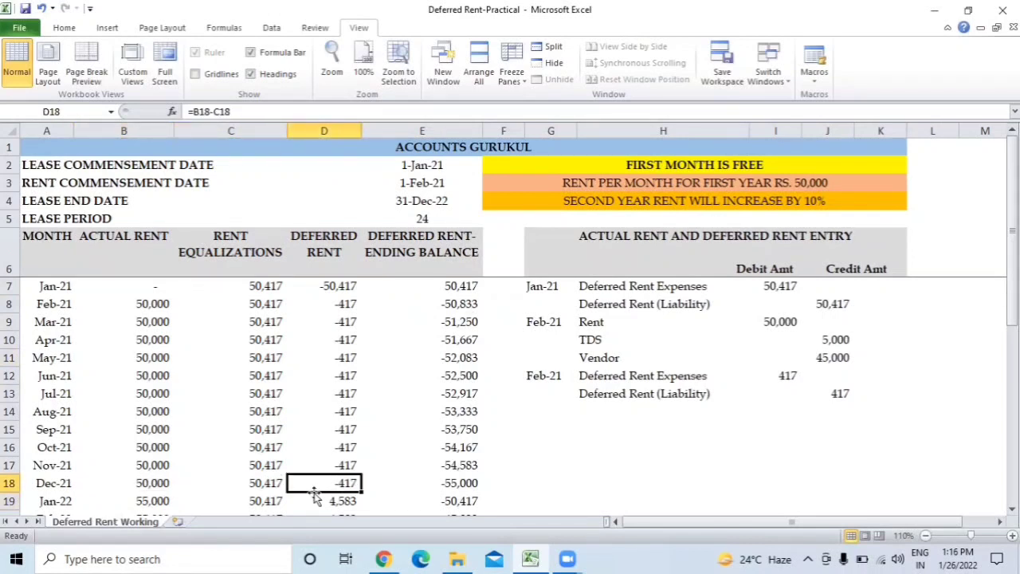
{"action": "key", "text": "Right"}
{"action": "key", "text": "Right"}
{"action": "key", "text": "Right"}
{"action": "key", "text": "Right"}
{"action": "key", "text": "Up"}
{"action": "key", "text": "Up"}
{"action": "key", "text": "Up"}
{"action": "key", "text": "Up"}
{"action": "key", "text": "Up"}
{"action": "key", "text": "Up"}
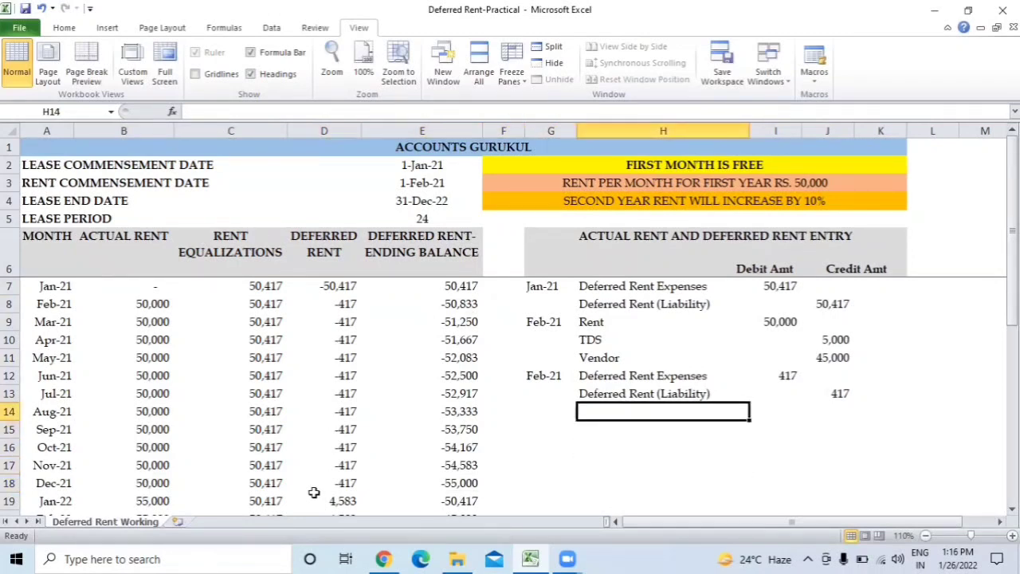
{"action": "key", "text": "Right"}
{"action": "key", "text": "Left"}
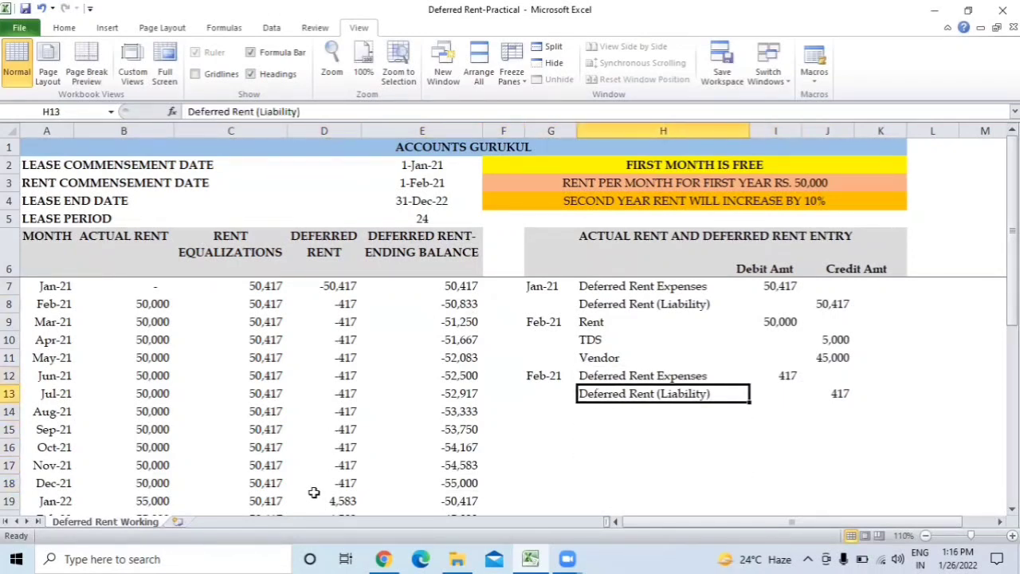
{"action": "key", "text": "Right"}
{"action": "key", "text": "Right"}
- Compare the Jan-21 deferred rent ending balance in E7 with the Jan-21 journal entry in rows 7 and 8
{"action": "key", "text": "Left"}
{"action": "key", "text": "Left"}
{"action": "key", "text": "Left"}
{"action": "key", "text": "Left"}
{"action": "key", "text": "Left"}
{"action": "key", "text": "Up"}
{"action": "key", "text": "Up"}
{"action": "key", "text": "Up"}
{"action": "key", "text": "Up"}
{"action": "key", "text": "Up"}
{"action": "key", "text": "Up"}
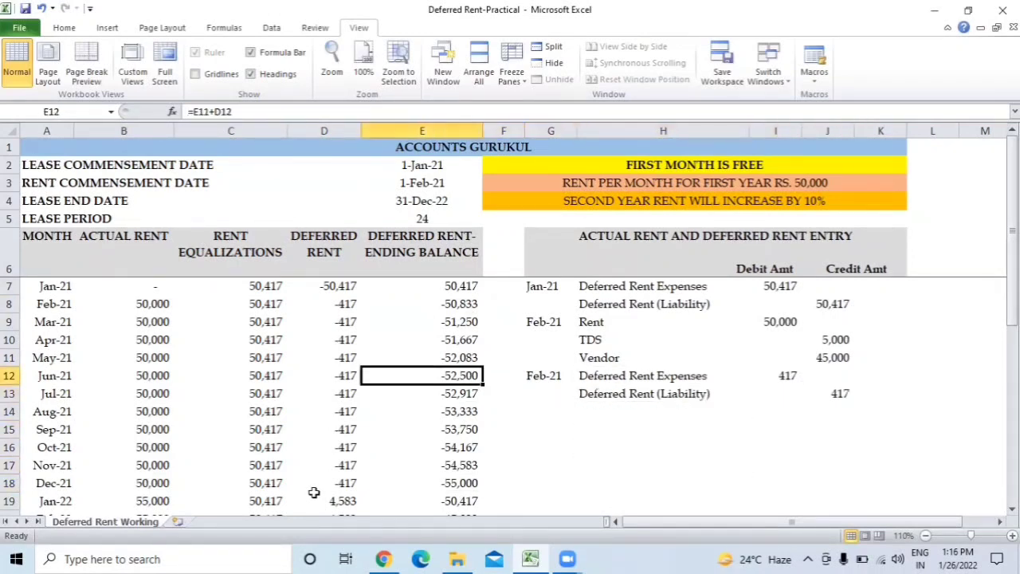
{"action": "key", "text": "Left"}
{"action": "key", "text": "Right"}
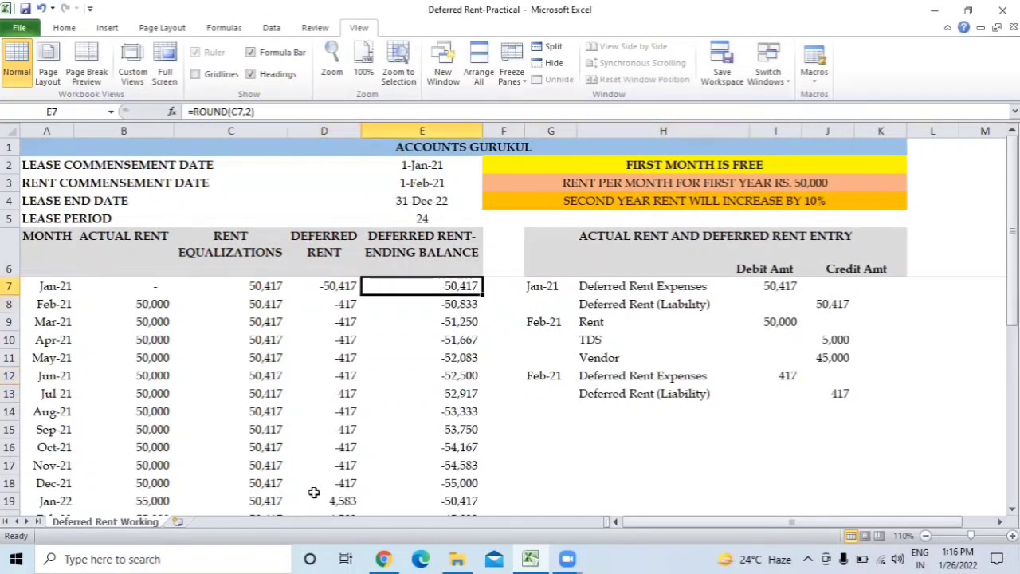
{"action": "key", "text": "Right"}
{"action": "key", "text": "Right"}
{"action": "key", "text": "Right"}
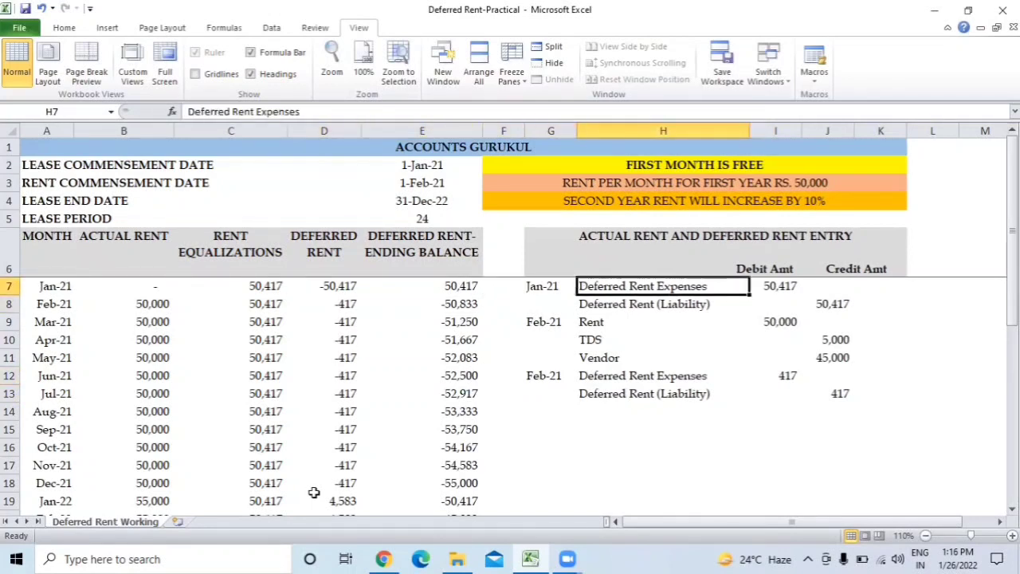
{"action": "key", "text": "Down"}
{"action": "key", "text": "Right"}
{"action": "key", "text": "Right"}
{"action": "key", "text": "Left"}
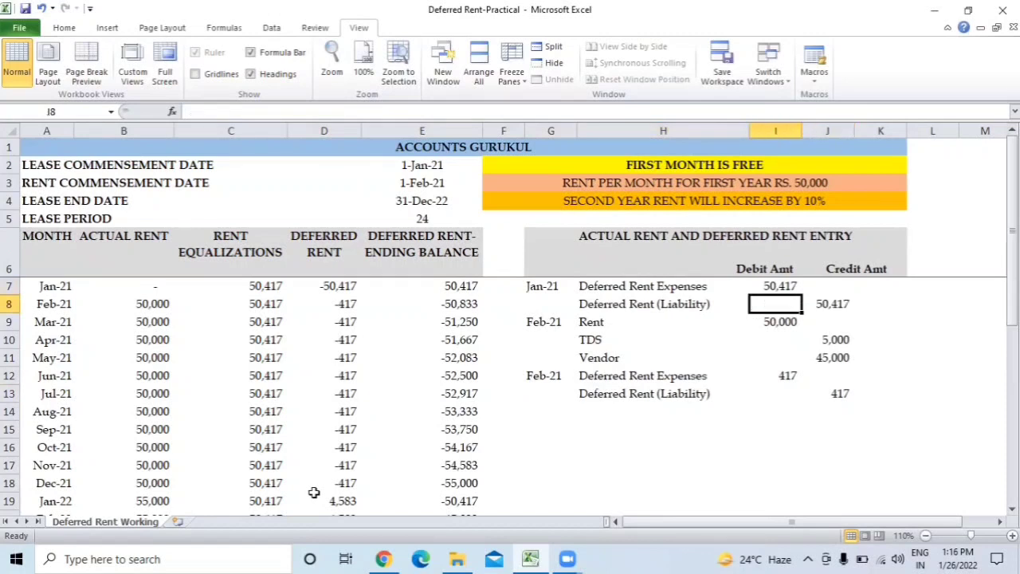
- Go down the deferred rent column to Jan-22 and examine its actual rent, equalization and deferred rent in B19:D19
{"action": "key", "text": "Left"}
{"action": "key", "text": "Left"}
{"action": "key", "text": "Left"}
{"action": "key", "text": "Left"}
{"action": "key", "text": "Up"}
{"action": "key", "text": "Left"}
{"action": "key", "text": "Down"}
{"action": "key", "text": "Down"}
{"action": "key", "text": "Down"}
{"action": "key", "text": "Down"}
{"action": "key", "text": "Down"}
{"action": "key", "text": "Down"}
{"action": "key", "text": "Down"}
{"action": "key", "text": "Down"}
{"action": "key", "text": "Down"}
{"action": "key", "text": "Down"}
{"action": "key", "text": "Down"}
{"action": "key", "text": "Down"}
{"action": "key", "text": "Down"}
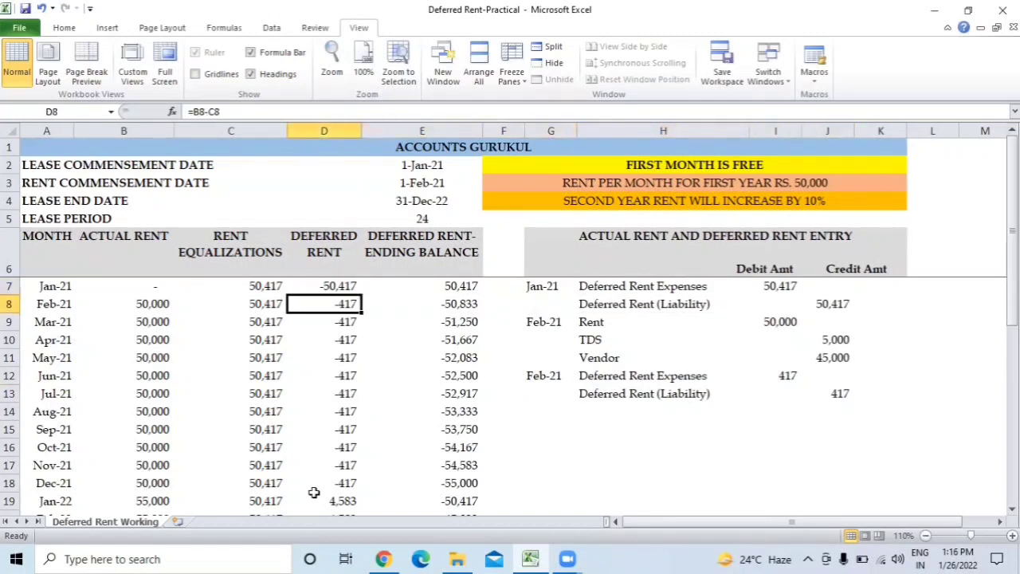
{"action": "key", "text": "Up"}
{"action": "key", "text": "Left"}
{"action": "key", "text": "Left"}
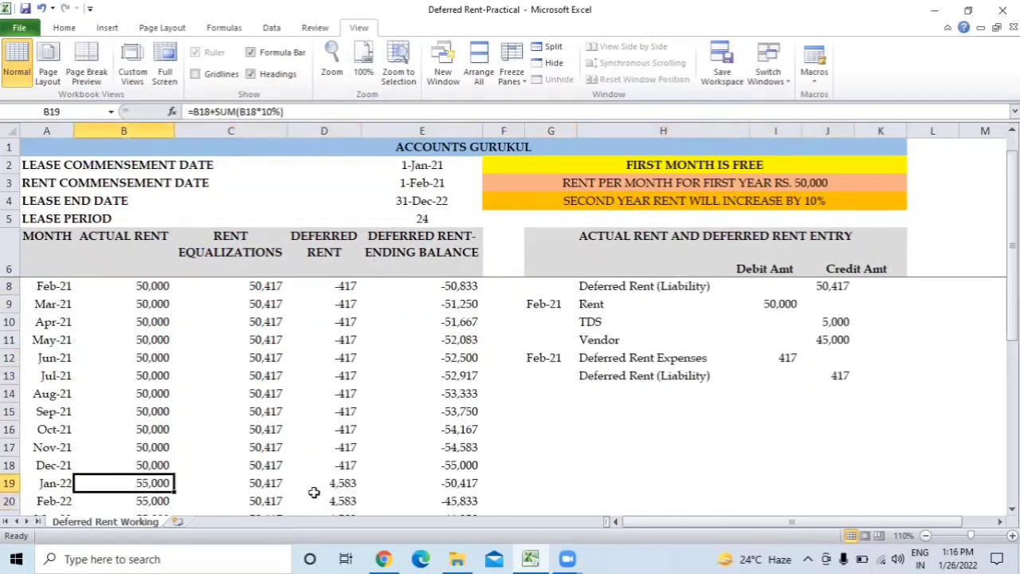
{"action": "key", "text": "Up"}
{"action": "key", "text": "Left"}
{"action": "key", "text": "Right"}
{"action": "key", "text": "Down"}
{"action": "key", "text": "shift+Right"}
{"action": "key", "text": "shift+Right"}
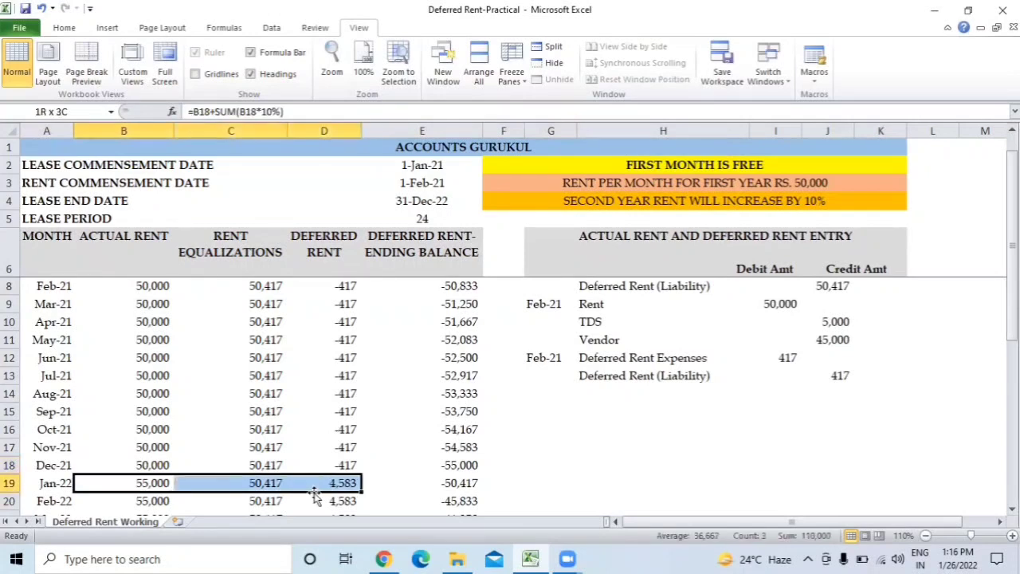
- Highlight the Jan-21 to Dec-21 deferred rent amounts in D7:D18 with a yellow fill and bold text
{"action": "left_click", "coordinate": [315, 491]}
{"action": "key", "text": "Up"}
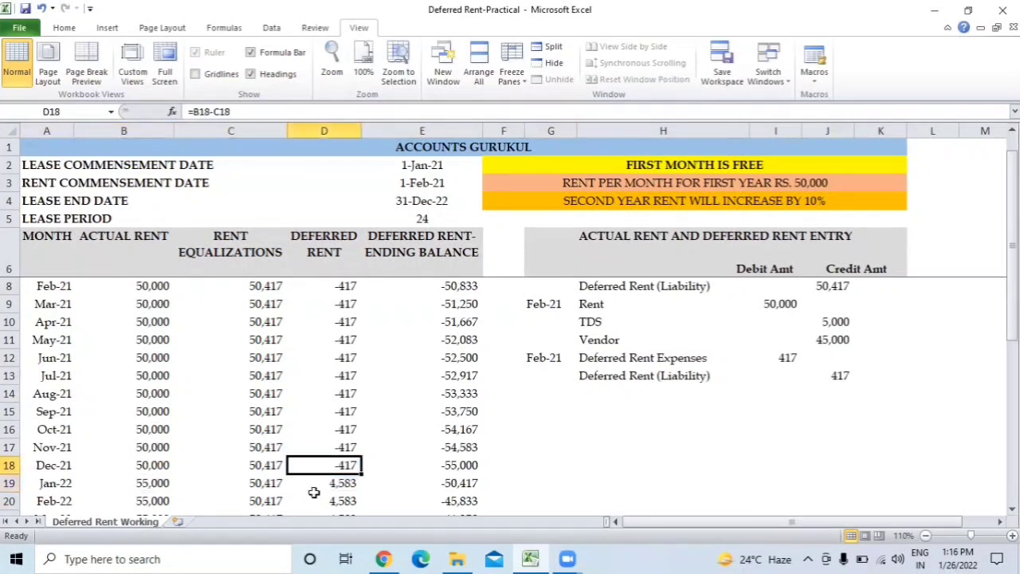
{"action": "key", "text": "ctrl+shift+Up"}
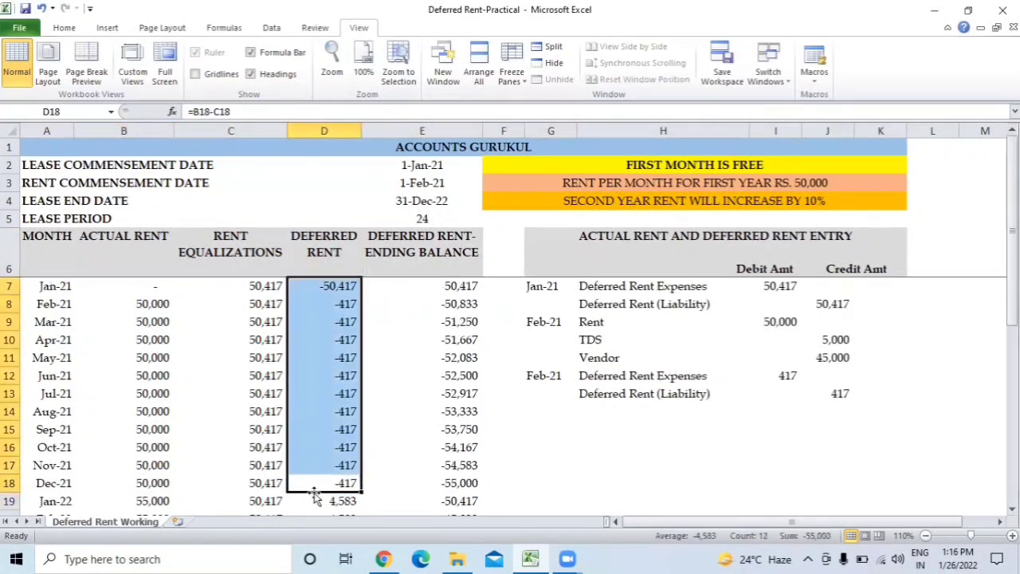
{"action": "left_click", "coordinate": [64, 27]}
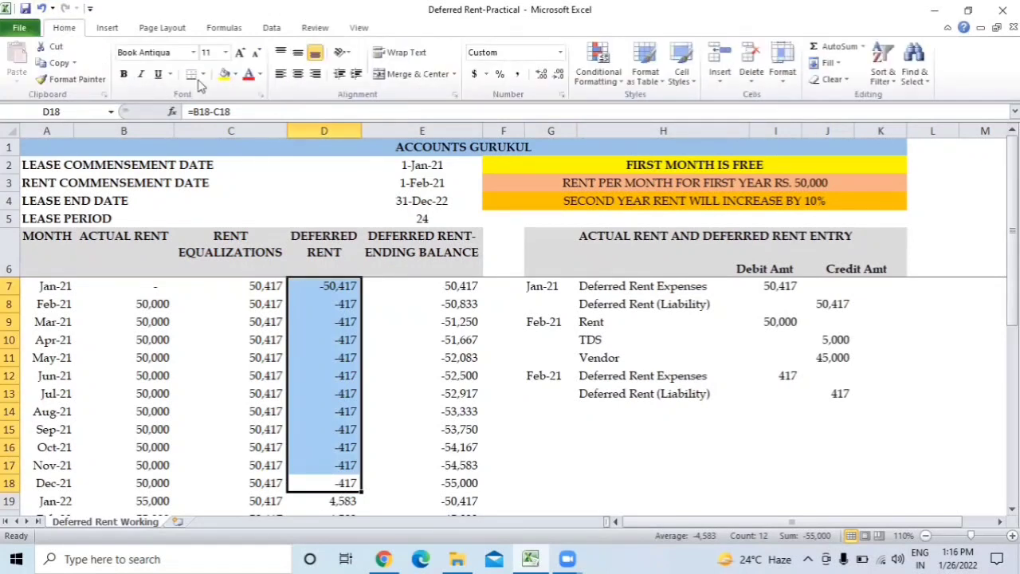
{"action": "left_click", "coordinate": [225, 74]}
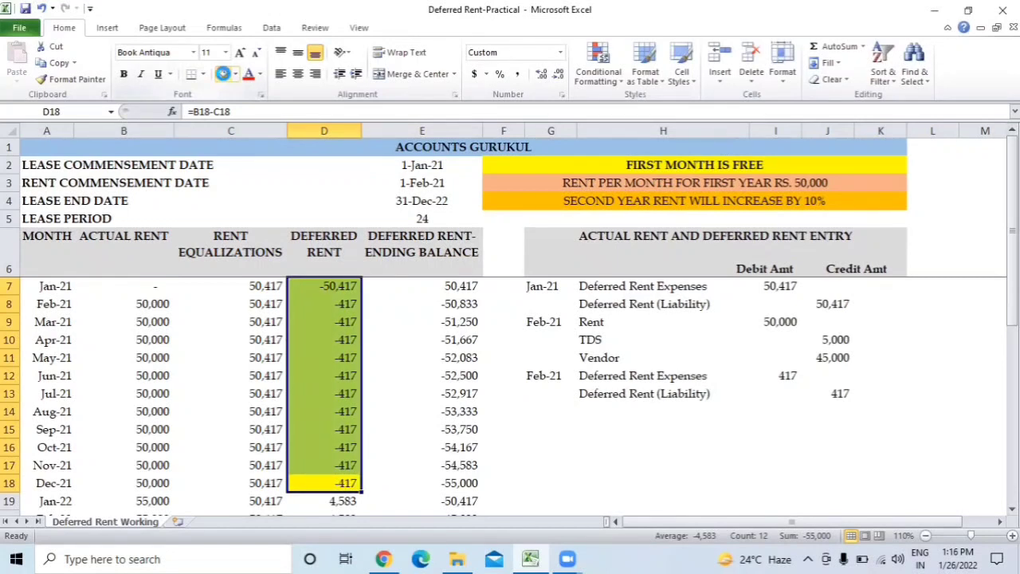
- Examine the deferred rent amounts from Jan-22 in D19 down to the end of the lease
{"action": "left_click", "coordinate": [321, 513]}
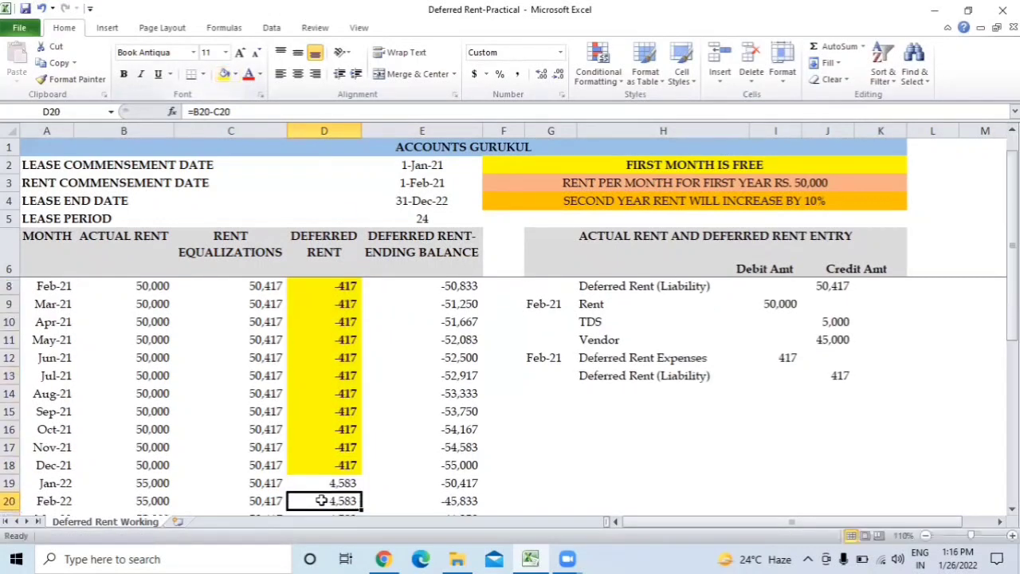
{"action": "left_click", "coordinate": [335, 483]}
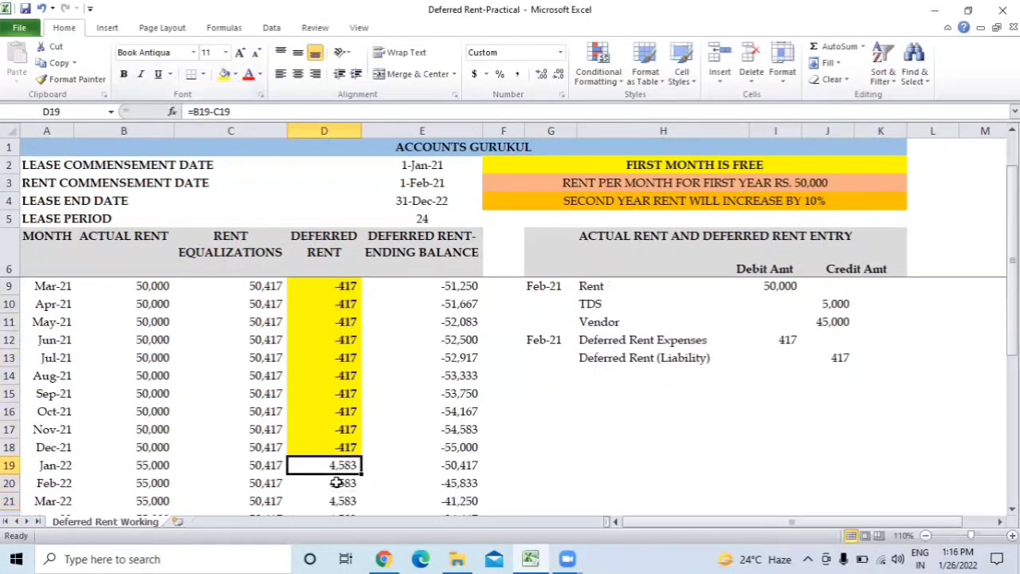
{"action": "key", "text": "ctrl+shift+Down"}
{"action": "key", "text": "Up"}
{"action": "key", "text": "Up"}
{"action": "key", "text": "Up"}
{"action": "key", "text": "Up"}
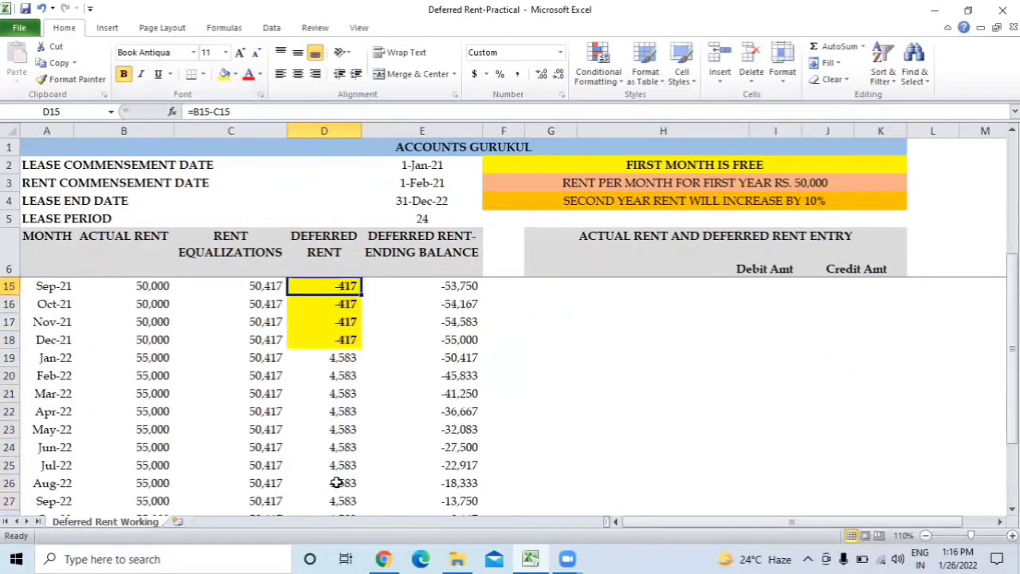
{"action": "key", "text": "ctrl+Down"}
- Copy the Feb-21 rent and deferred rent entries in G9:J13 to the block starting at G15
{"action": "key", "text": "Right"}
{"action": "key", "text": "Right"}
{"action": "key", "text": "Right"}
{"action": "key", "text": "ctrl+Up"}
{"action": "key", "text": "Up"}
{"action": "key", "text": "Down"}
{"action": "key", "text": "Right"}
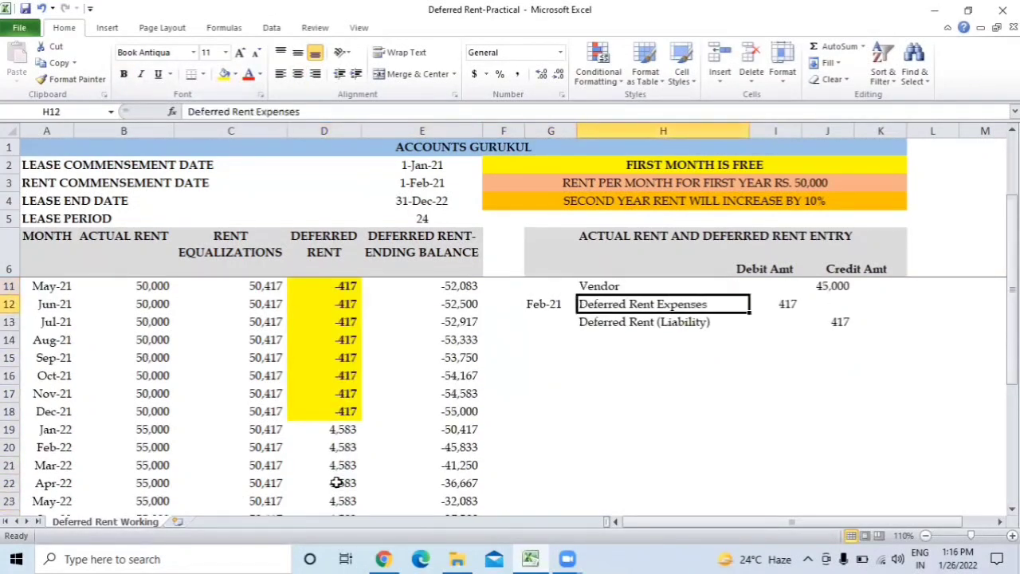
{"action": "key", "text": "ctrl+Up"}
{"action": "key", "text": "Down"}
{"action": "key", "text": "Down"}
{"action": "key", "text": "Down"}
{"action": "key", "text": "Down"}
{"action": "key", "text": "Left"}
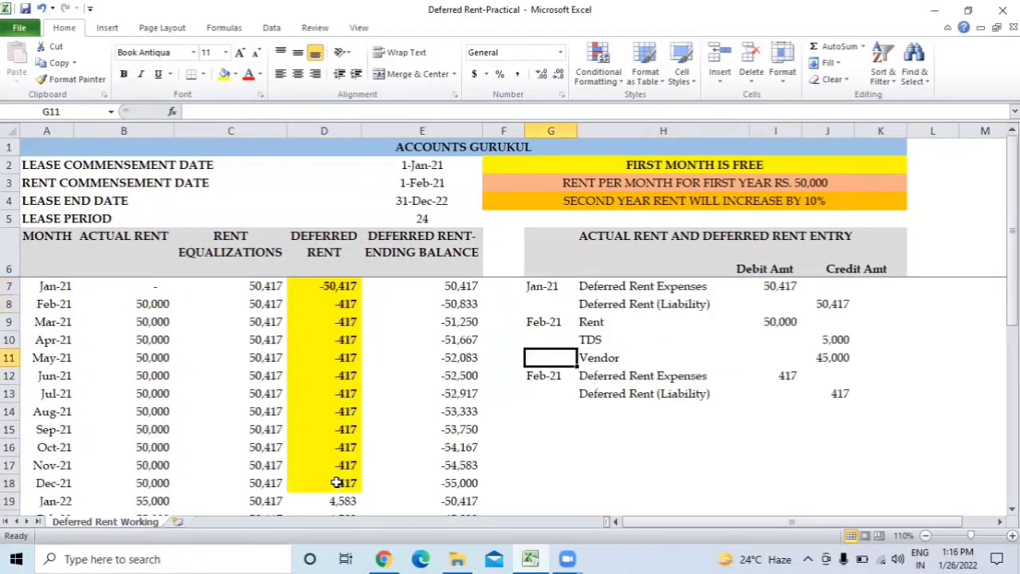
{"action": "key", "text": "Up"}
{"action": "key", "text": "Up"}
{"action": "key", "text": "shift+Right"}
{"action": "key", "text": "shift+Down"}
{"action": "key", "text": "shift+Down"}
{"action": "key", "text": "shift+Right"}
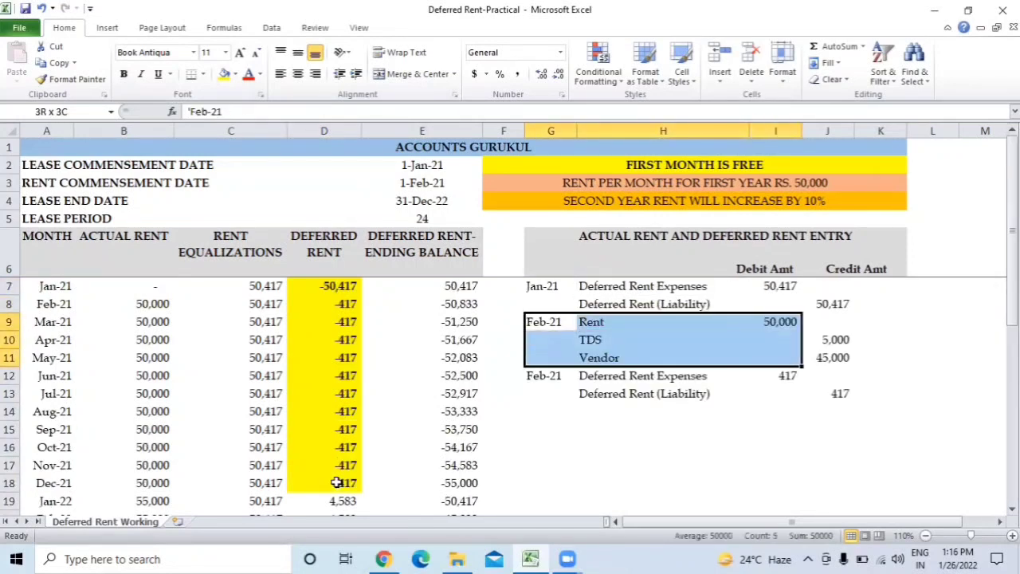
{"action": "key", "text": "shift+Right"}
{"action": "key", "text": "shift+Down"}
{"action": "key", "text": "shift+Down"}
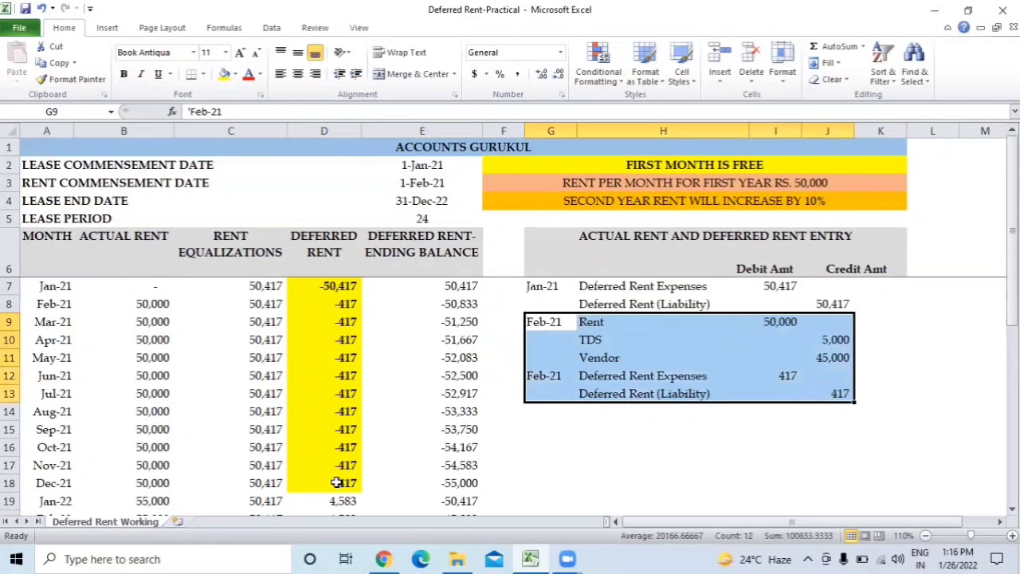
{"action": "key", "text": "ctrl+c"}
{"action": "key", "text": "Down"}
{"action": "key", "text": "Down"}
{"action": "key", "text": "Down"}
{"action": "key", "text": "Down"}
{"action": "key", "text": "Down"}
{"action": "key", "text": "Down"}
{"action": "key", "text": "ctrl+v"}
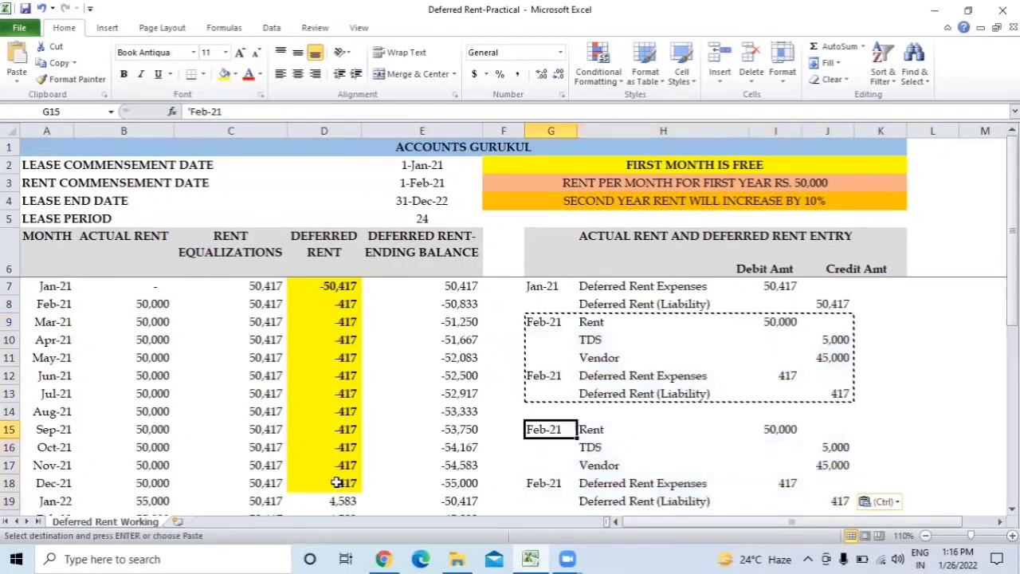
- Change the month label of the copied rent entry in G15 to Jan-22
{"action": "key", "text": "F2"}
{"action": "key", "text": "Left"}
{"action": "key", "text": "Left"}
{"action": "key", "text": "Left"}
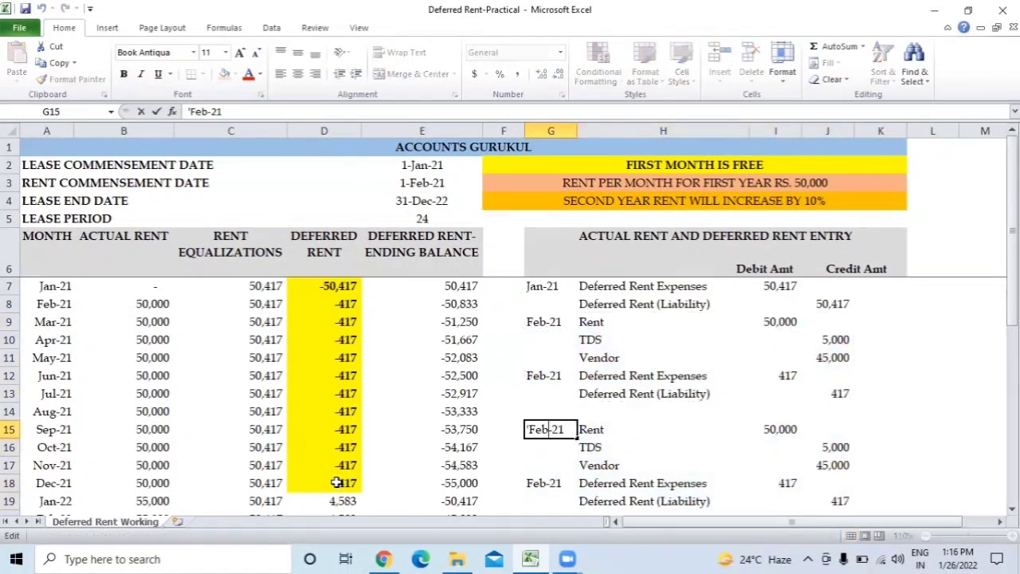
{"action": "key", "text": "BackSpace"}
{"action": "key", "text": "BackSpace"}
{"action": "key", "text": "BackSpace"}
{"action": "type", "text": "Jan"}
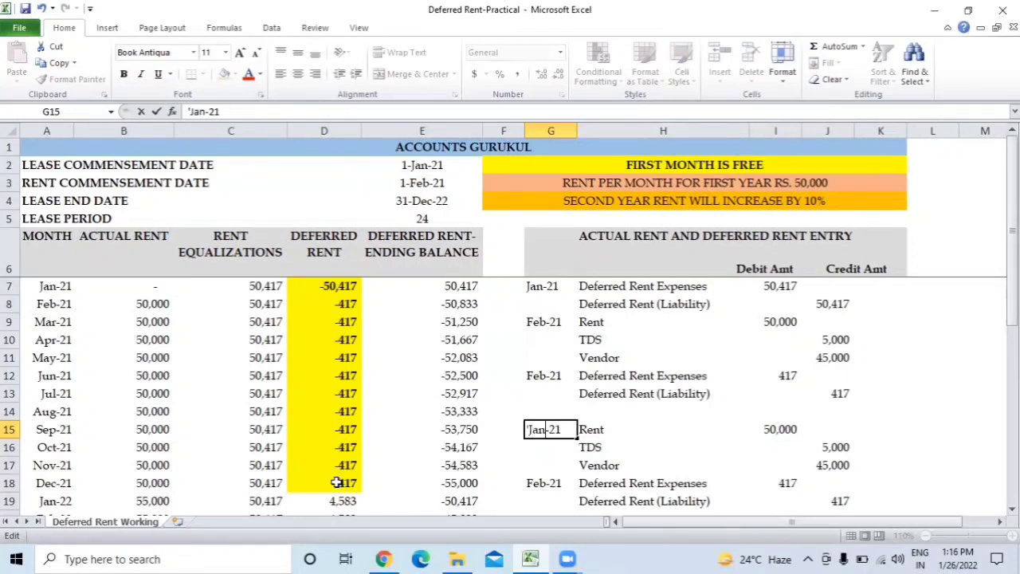
{"action": "key", "text": "Right"}
{"action": "key", "text": "Right"}
{"action": "key", "text": "Right"}
{"action": "key", "text": "BackSpace"}
{"action": "type", "text": "2"}
{"action": "key", "text": "Return"}
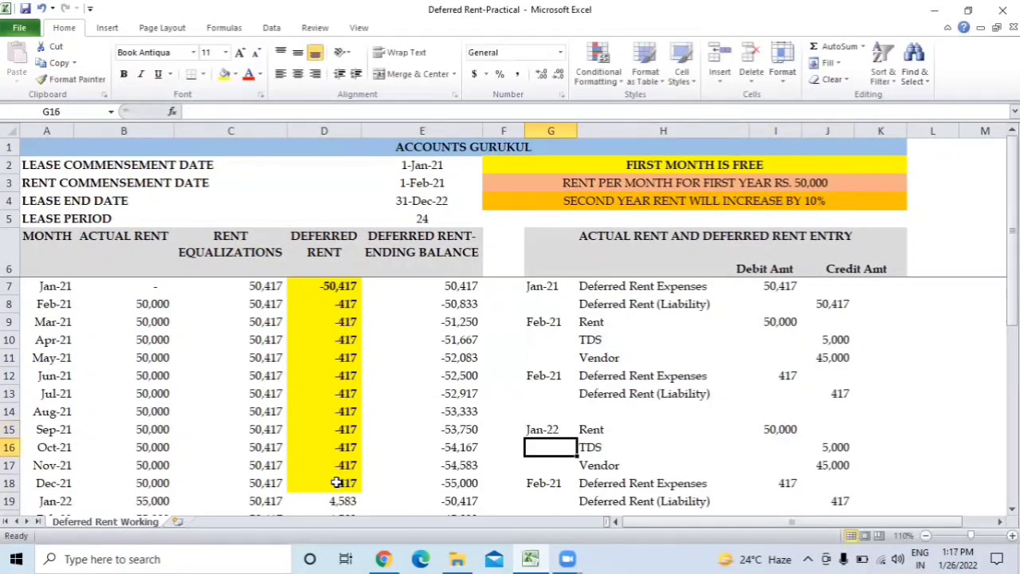
- Link the Jan-22 rent debit in I15 to the actual rent in B19
{"action": "key", "text": "Up"}
{"action": "key", "text": "Right"}
{"action": "key", "text": "Right"}
{"action": "type", "text": "="}
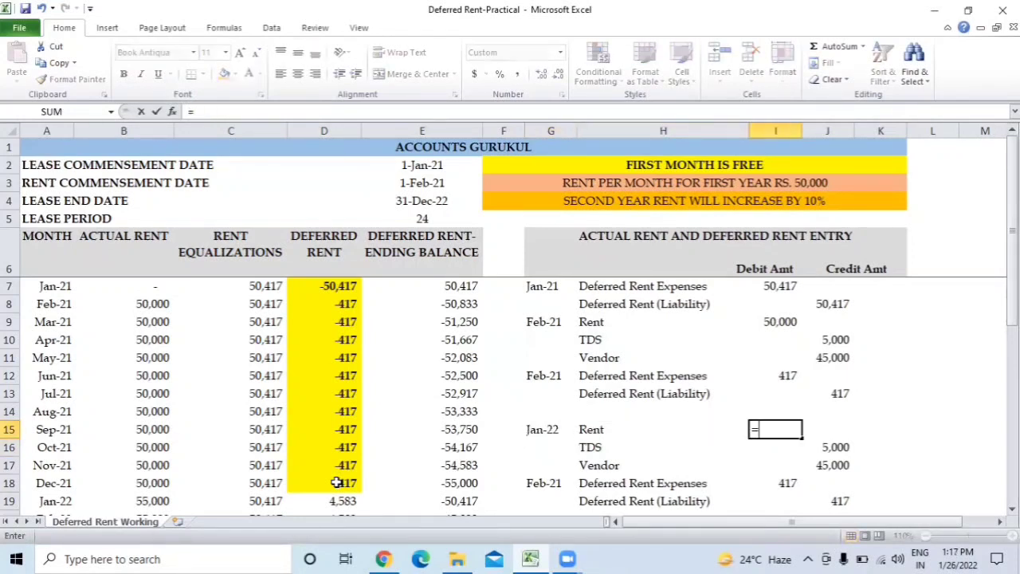
{"action": "key", "text": "Left"}
{"action": "key", "text": "Left"}
{"action": "key", "text": "Left"}
{"action": "key", "text": "Down"}
{"action": "key", "text": "Down"}
{"action": "key", "text": "Down"}
{"action": "key", "text": "Left"}
{"action": "key", "text": "Down"}
{"action": "key", "text": "Left"}
{"action": "key", "text": "Left"}
{"action": "key", "text": "Left"}
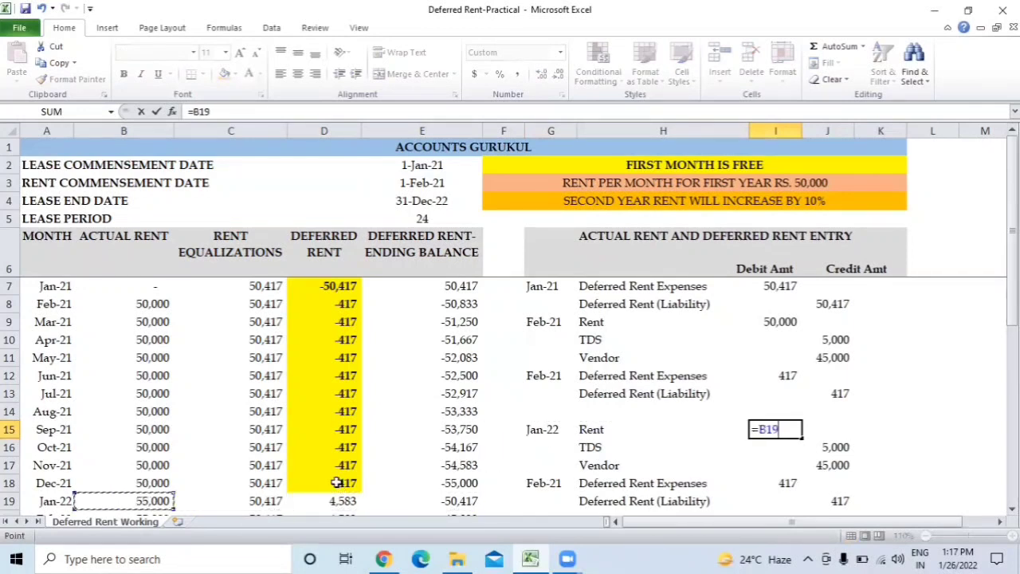
{"action": "key", "text": "Return"}
{"action": "key", "text": "Up"}
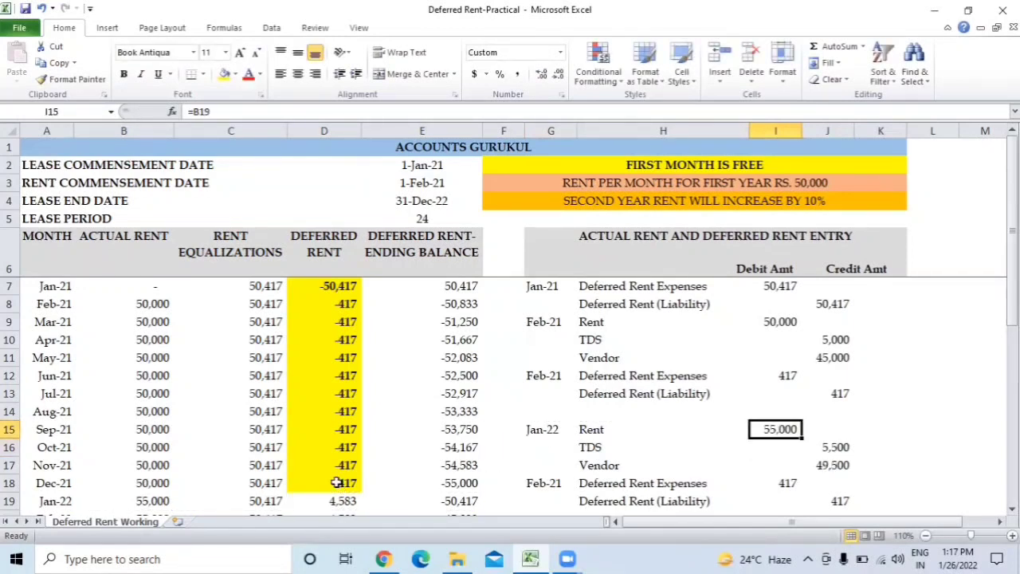
- Review the Jan-22 TDS and Vendor credits in J16 and J17, then the copied deferred rent entry in rows 18 and 19
{"action": "key", "text": "Down"}
{"action": "key", "text": "Left"}
{"action": "key", "text": "Right"}
{"action": "key", "text": "Right"}
{"action": "key", "text": "Down"}
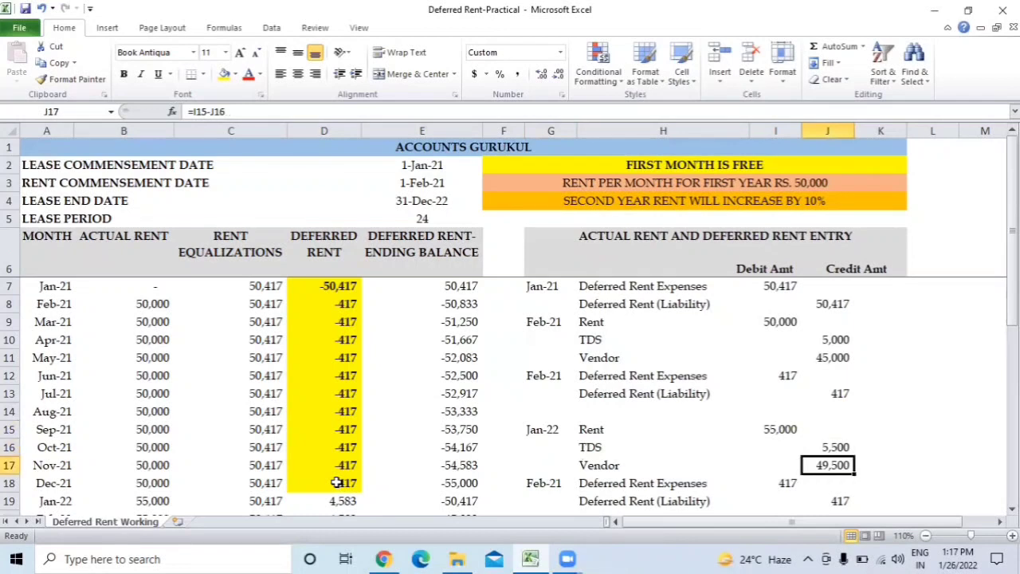
{"action": "key", "text": "F2"}
{"action": "key", "text": "Escape"}
{"action": "key", "text": "Down"}
{"action": "key", "text": "Left"}
{"action": "key", "text": "Left"}
{"action": "key", "text": "Down"}
{"action": "key", "text": "Down"}
{"action": "key", "text": "Up"}
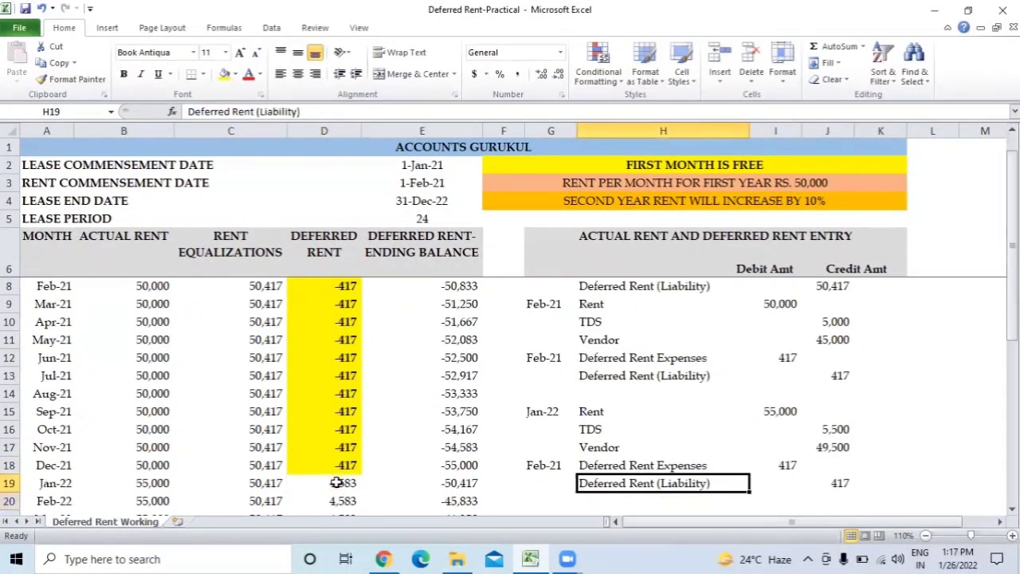
- Move the Deferred Rent (Liability) label from H19 up to H18 in the copied deferred rent entry
{"action": "key", "text": "ctrl+x"}
{"action": "key", "text": "Up"}
{"action": "key", "text": "ctrl+v"}
{"action": "key", "text": "Up"}
{"action": "key", "text": "Up"}
{"action": "key", "text": "Up"}
{"action": "key", "text": "Up"}
{"action": "key", "text": "Up"}
{"action": "key", "text": "Up"}
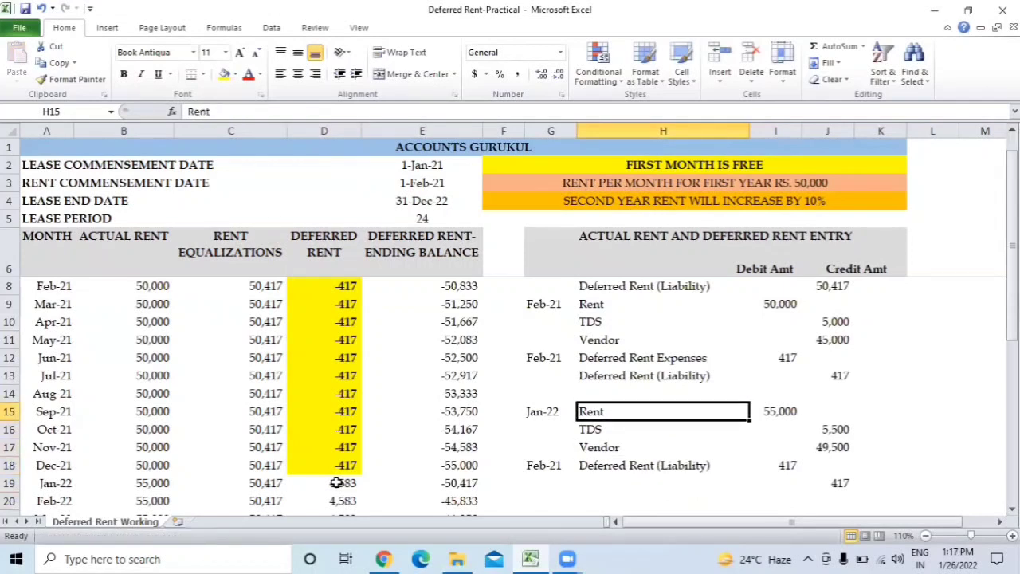
{"action": "key", "text": "ctrl+c"}
{"action": "key", "text": "Down"}
{"action": "key", "text": "Down"}
{"action": "key", "text": "Down"}
{"action": "key", "text": "Down"}
{"action": "key", "text": "Down"}
{"action": "key", "text": "Down"}
{"action": "key", "text": "Down"}
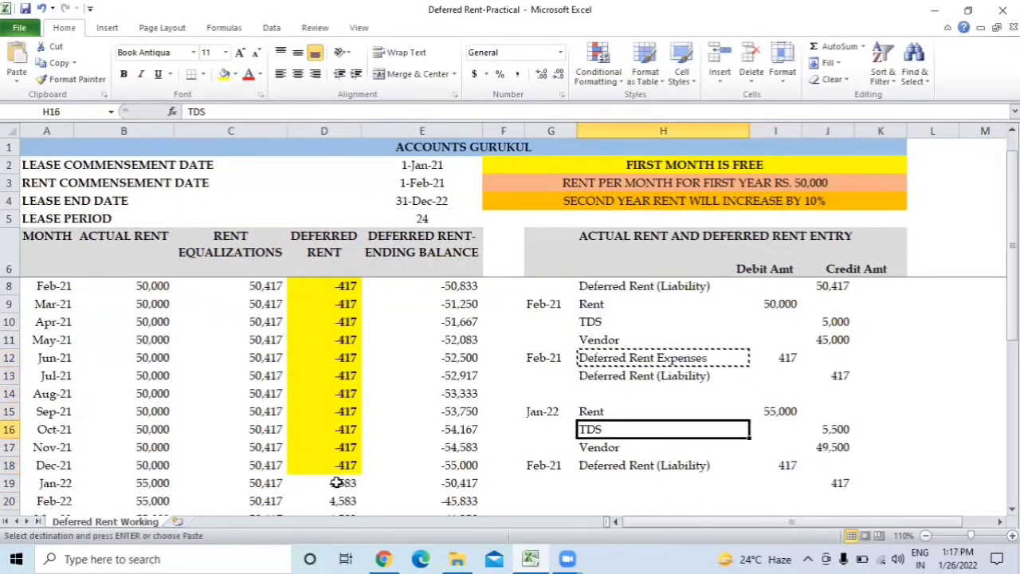
{"action": "key", "text": "Up"}
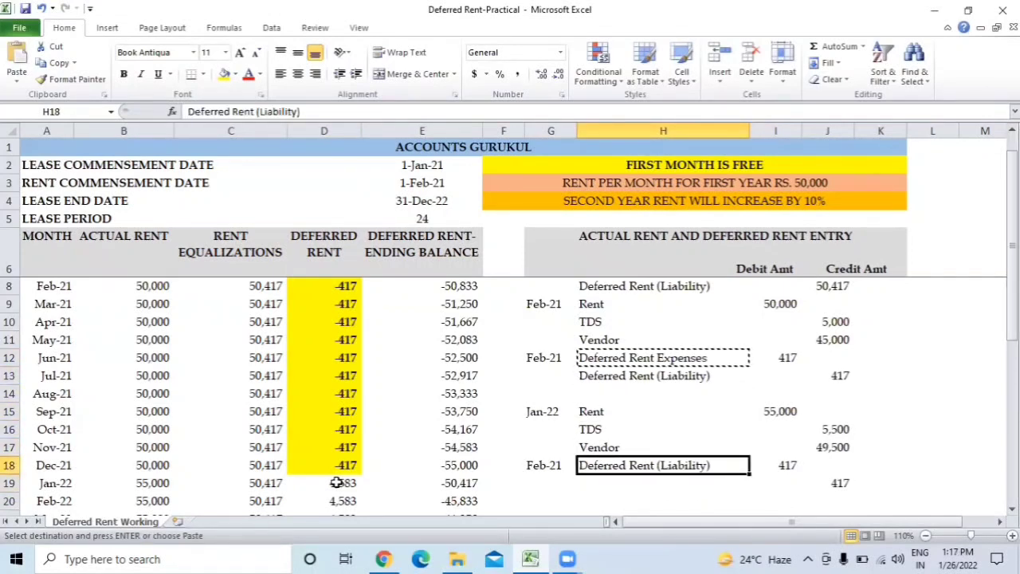
{"action": "key", "text": "Escape"}
{"action": "key", "text": "Down"}
{"action": "key", "text": "Up"}
- Link the deferred rent liability debit in I18 to the Jan-22 deferred rent in D19
{"action": "key", "text": "Right"}
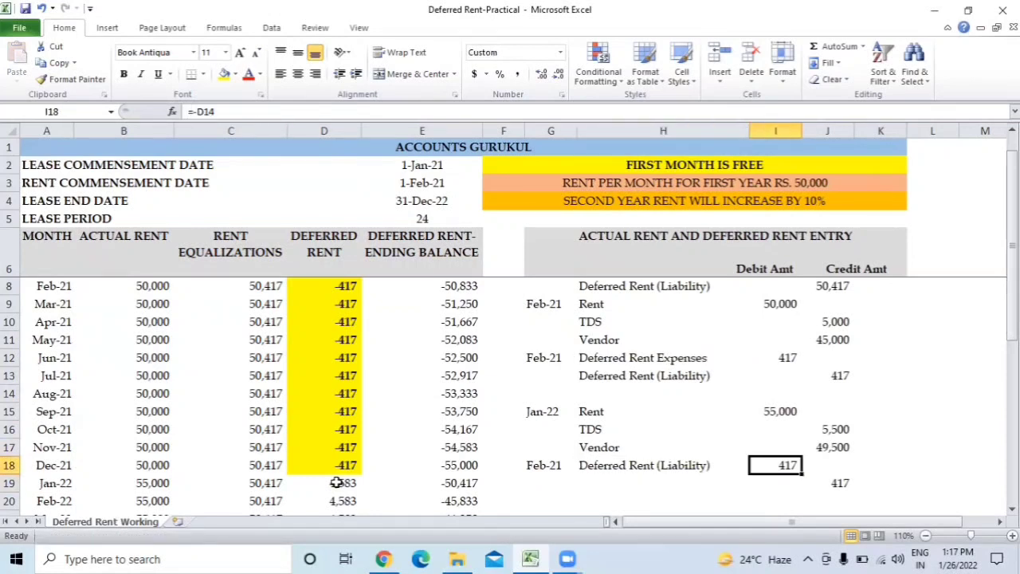
{"action": "type", "text": "="}
{"action": "key", "text": "Left"}
{"action": "key", "text": "Left"}
{"action": "key", "text": "Left"}
{"action": "key", "text": "Left"}
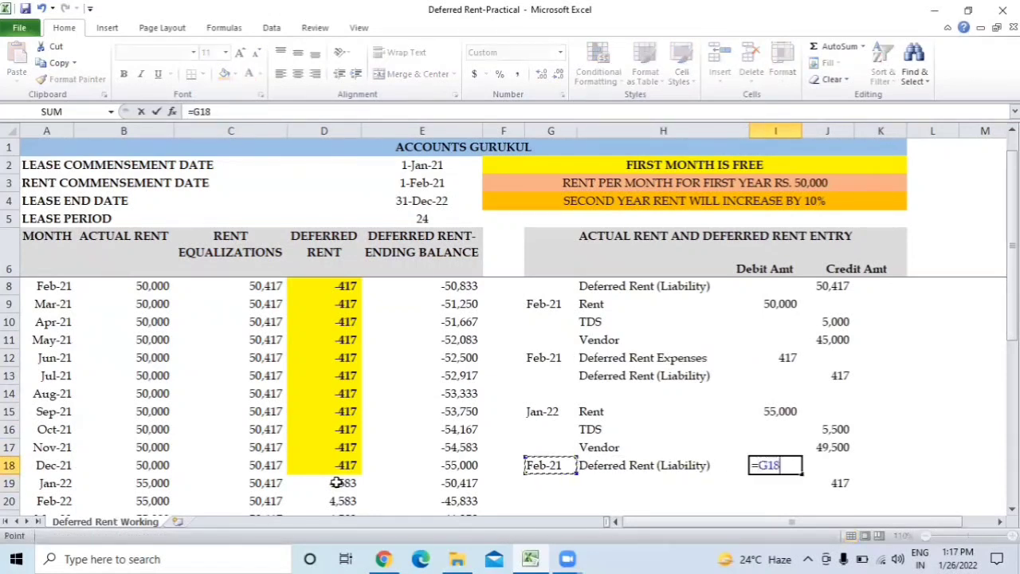
{"action": "key", "text": "Down"}
{"action": "key", "text": "Left"}
{"action": "key", "text": "ctrl+Return"}
- Enter Rent in H19 as the account credited in the deferred rent entry
{"action": "key", "text": "Left"}
{"action": "key", "text": "Down"}
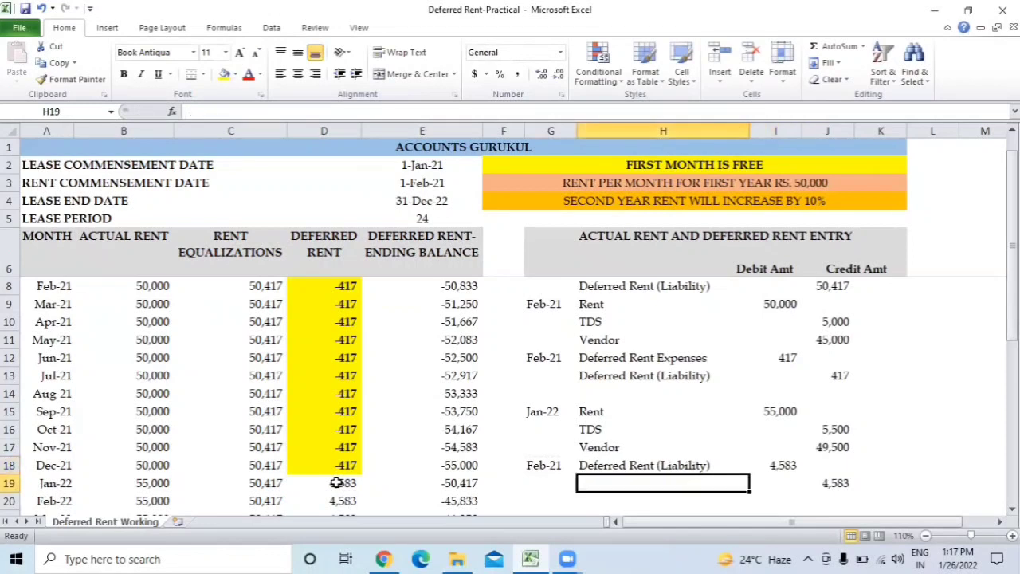
{"action": "type", "text": "Rent"}
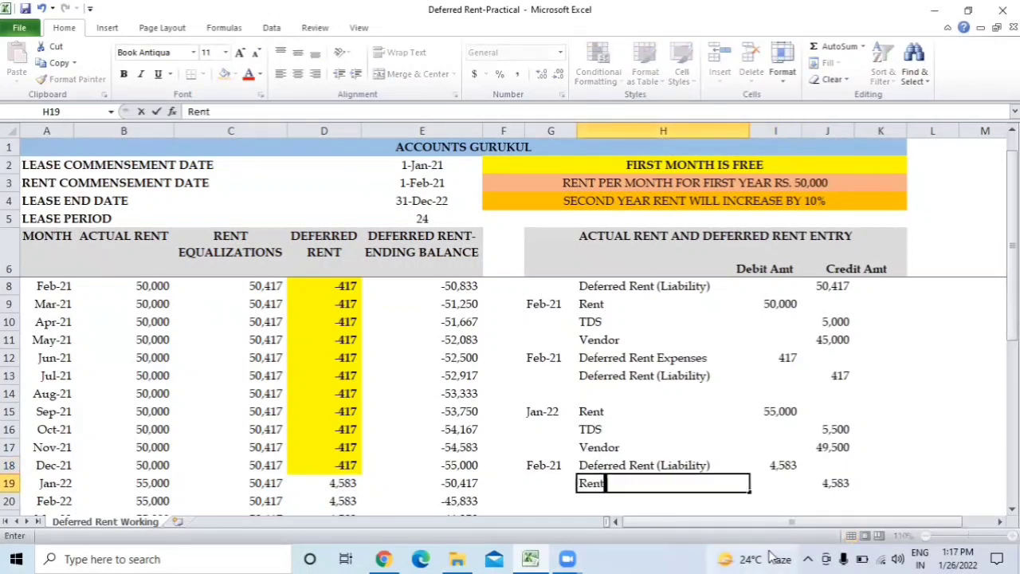
{"action": "key", "text": "Return"}
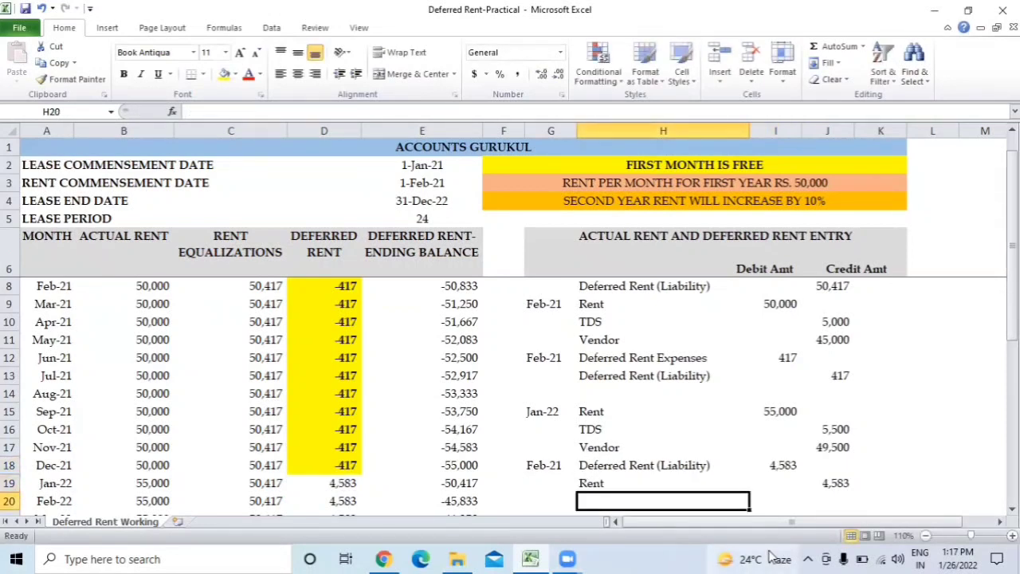
- Check the formula behind the Rent credit amount in J19
{"action": "key", "text": "Up"}
{"action": "key", "text": "Right"}
{"action": "key", "text": "Right"}
{"action": "mouse_move", "coordinate": [772, 558]}
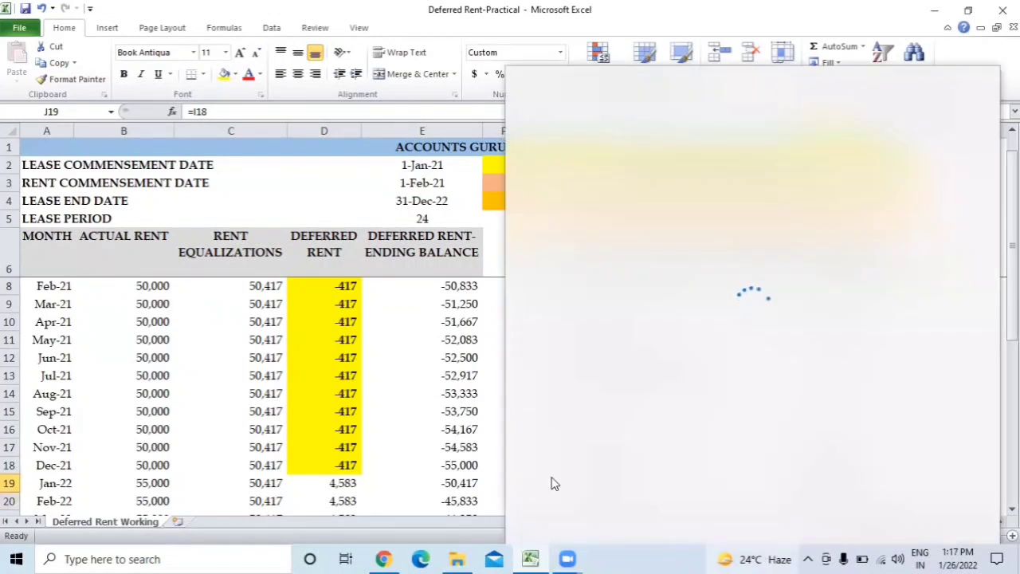
{"action": "left_click", "coordinate": [303, 397]}
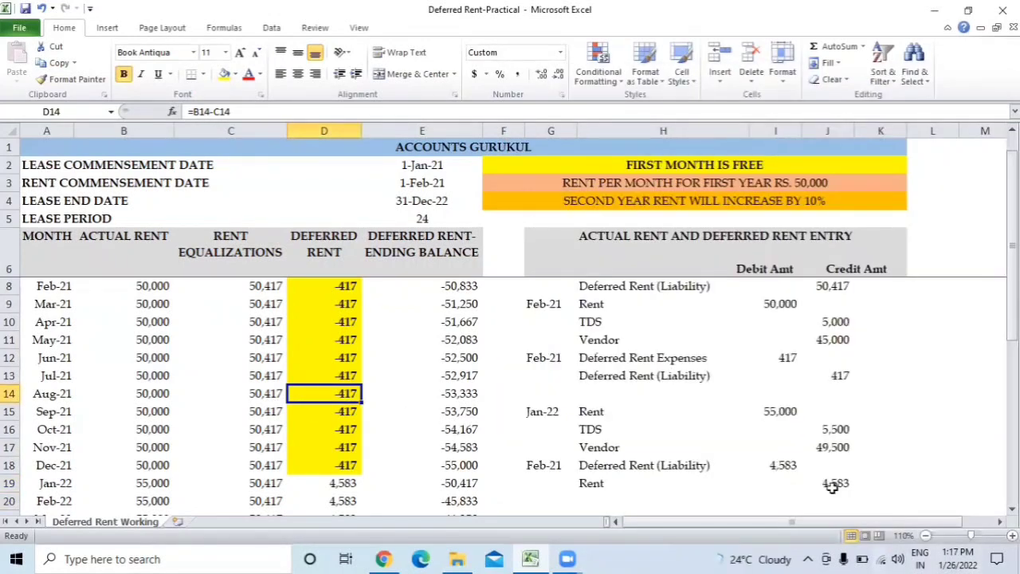
{"action": "left_click", "coordinate": [832, 485]}
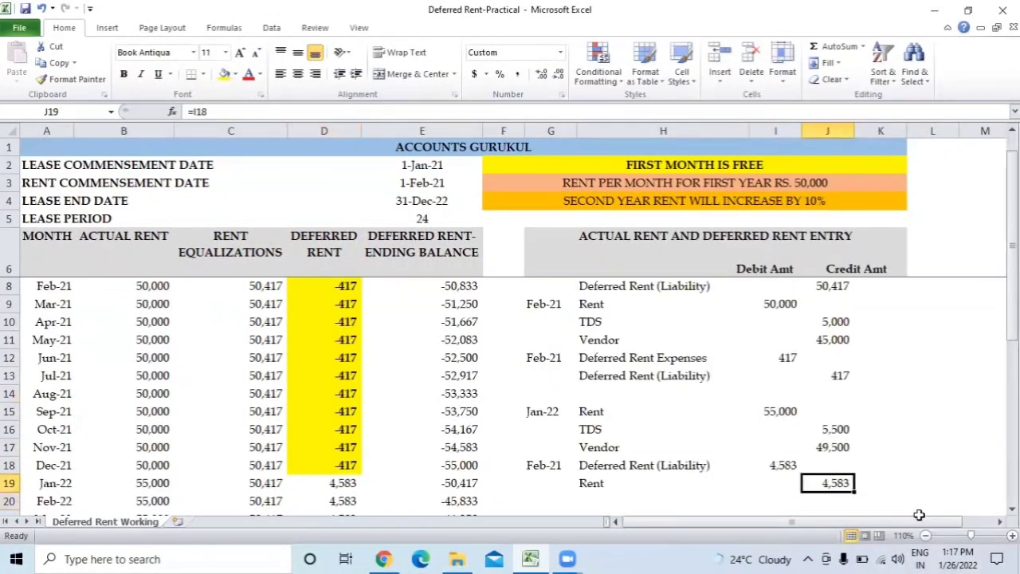
{"action": "key", "text": "F2"}
{"action": "key", "text": "Escape"}
{"action": "key", "text": "Left"}
{"action": "key", "text": "Left"}
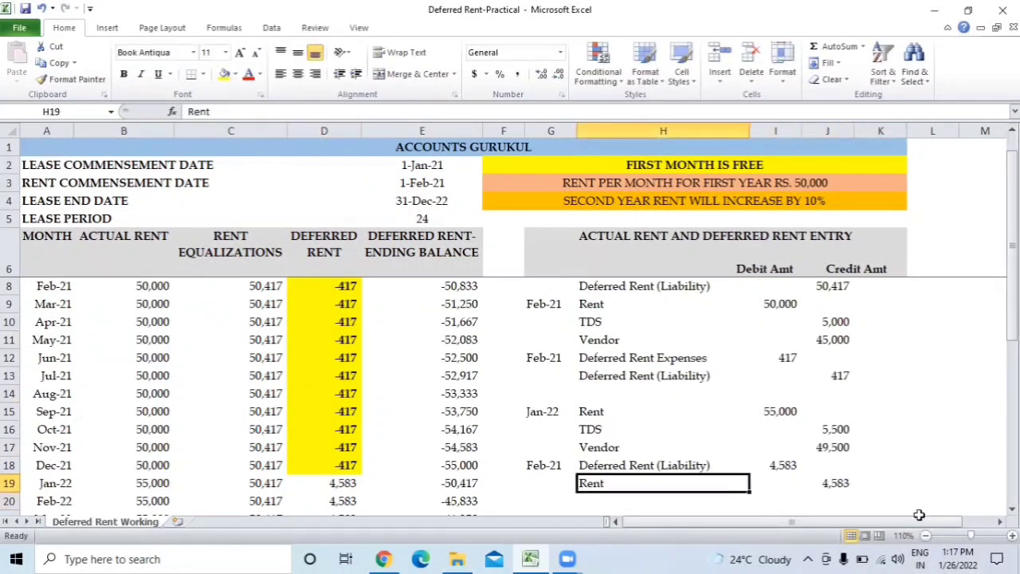
- Copy the Jan-22 month label from G15 to the deferred rent entry in G18
{"action": "key", "text": "Down"}
{"action": "key", "text": "Right"}
{"action": "key", "text": "Right"}
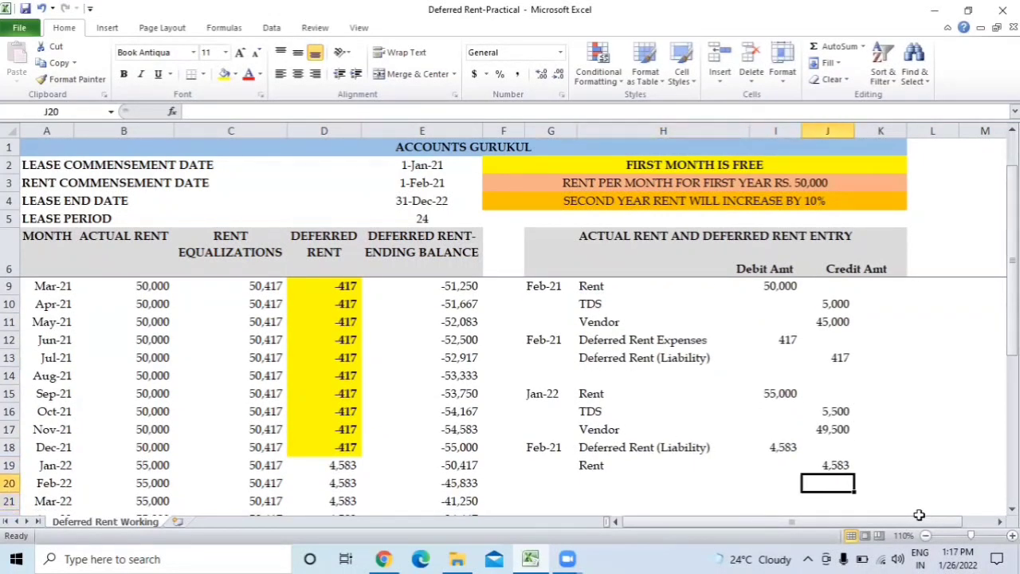
{"action": "key", "text": "Left"}
{"action": "key", "text": "Left"}
{"action": "key", "text": "Left"}
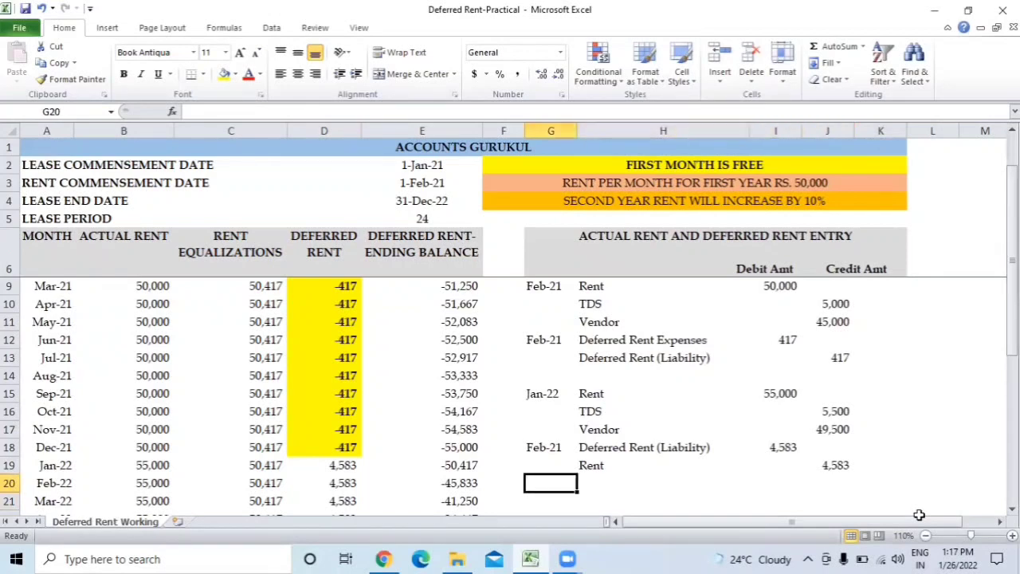
{"action": "key", "text": "Up"}
{"action": "key", "text": "Up"}
{"action": "key", "text": "Up"}
{"action": "key", "text": "Up"}
{"action": "key", "text": "Up"}
{"action": "key", "text": "ctrl+c"}
{"action": "key", "text": "Down"}
{"action": "key", "text": "Down"}
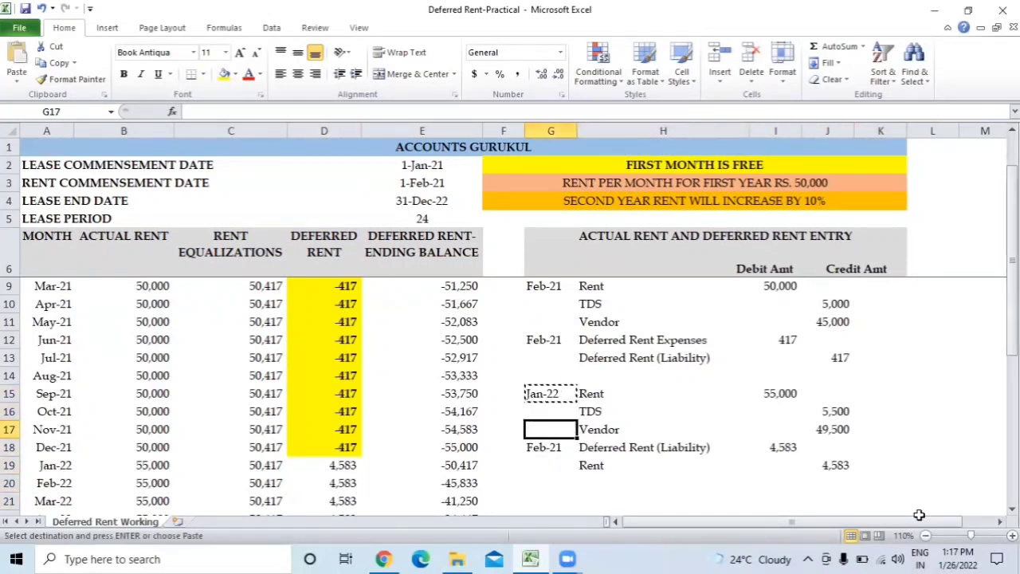
{"action": "key", "text": "Down"}
{"action": "key", "text": "Return"}
- Calculate the net Jan-22 rent expense in I20 with =I15-J19 and make it bold
{"action": "key", "text": "Right"}
{"action": "key", "text": "Right"}
{"action": "key", "text": "Right"}
{"action": "key", "text": "Down"}
{"action": "key", "text": "Down"}
{"action": "key", "text": "Down"}
{"action": "key", "text": "Left"}
{"action": "key", "text": "Up"}
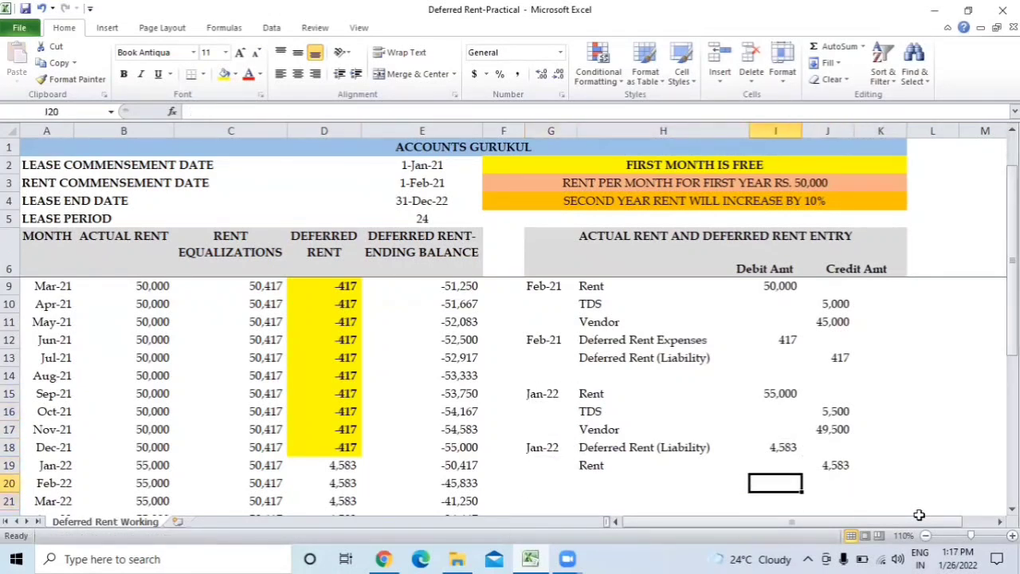
{"action": "type", "text": "="}
{"action": "key", "text": "Up"}
{"action": "key", "text": "Up"}
{"action": "key", "text": "Up"}
{"action": "key", "text": "Up"}
{"action": "key", "text": "Up"}
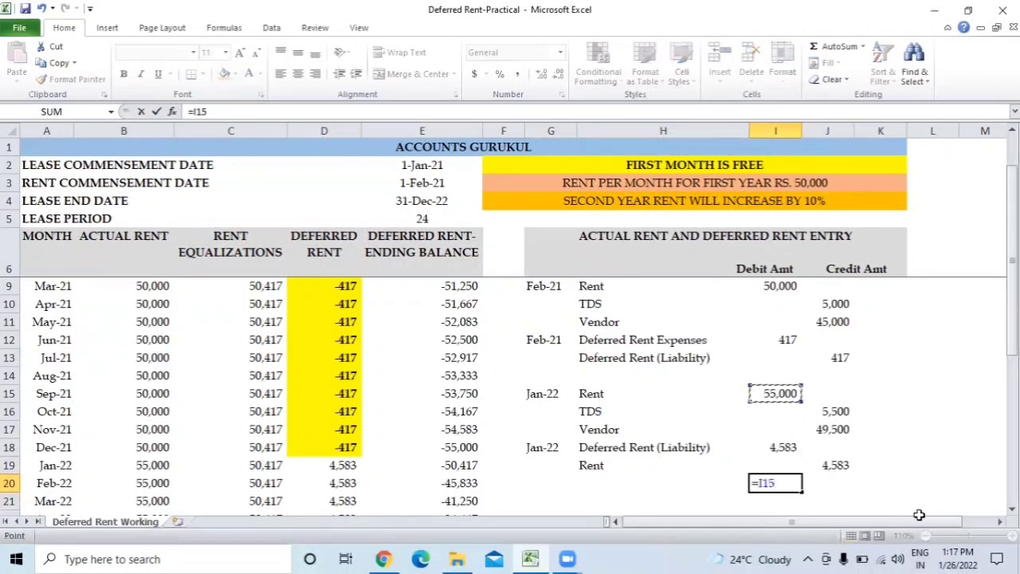
{"action": "type", "text": "-"}
{"action": "key", "text": "Right"}
{"action": "key", "text": "Up"}
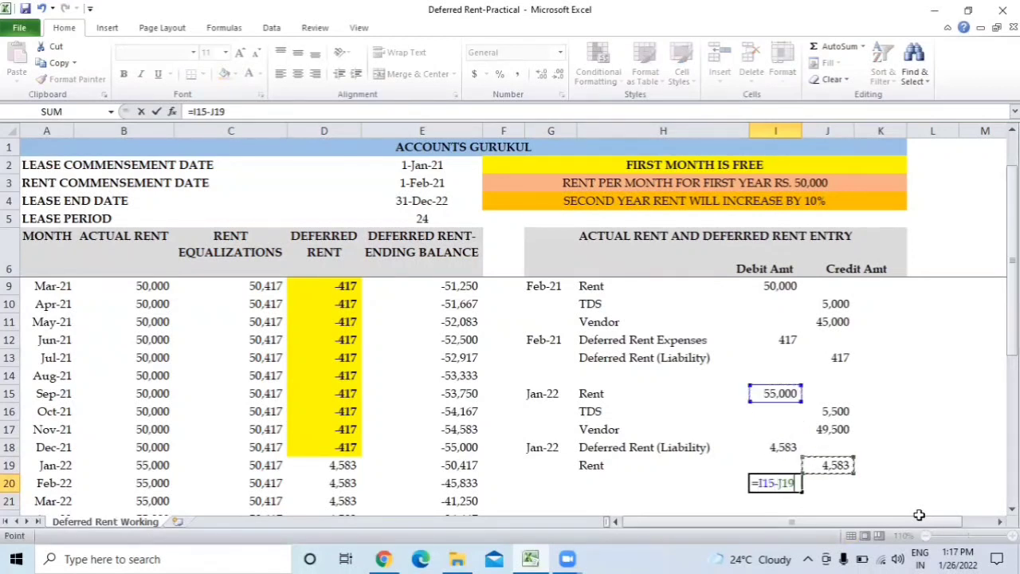
{"action": "key", "text": "ctrl+Return"}
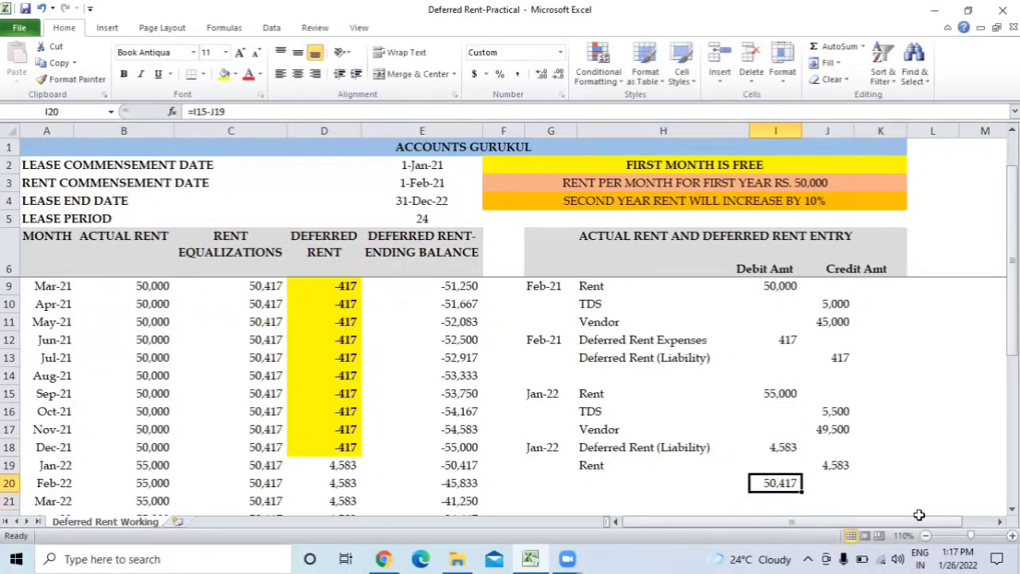
{"action": "key", "text": "ctrl+b"}
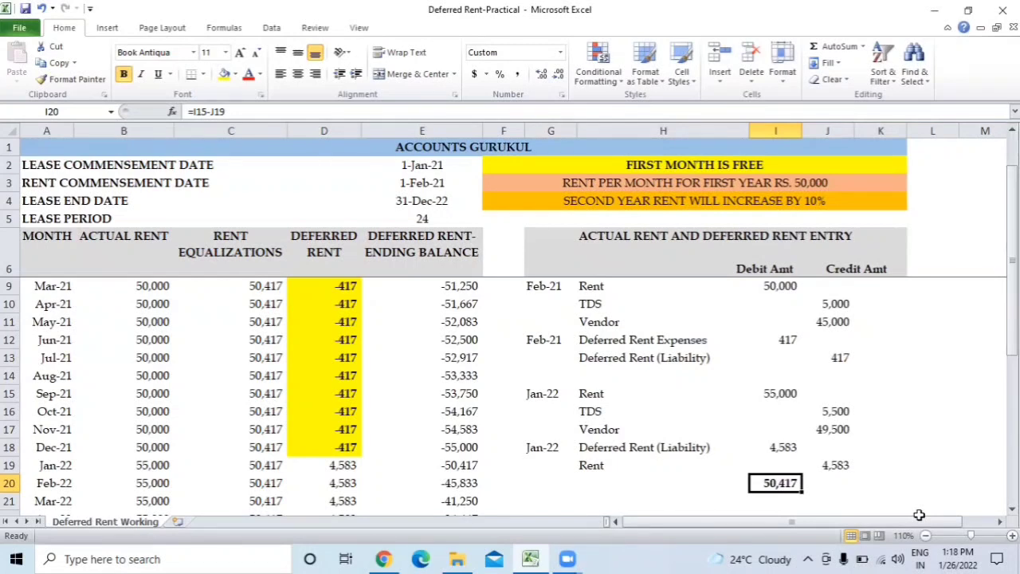
- Review the 2022 months of the rent schedule down to the totals in row 31, including the deferred rent total
{"action": "key", "text": "Left"}
{"action": "key", "text": "Left"}
{"action": "key", "text": "Left"}
{"action": "key", "text": "Left"}
{"action": "key", "text": "Left"}
{"action": "key", "text": "Left"}
{"action": "key", "text": "Left"}
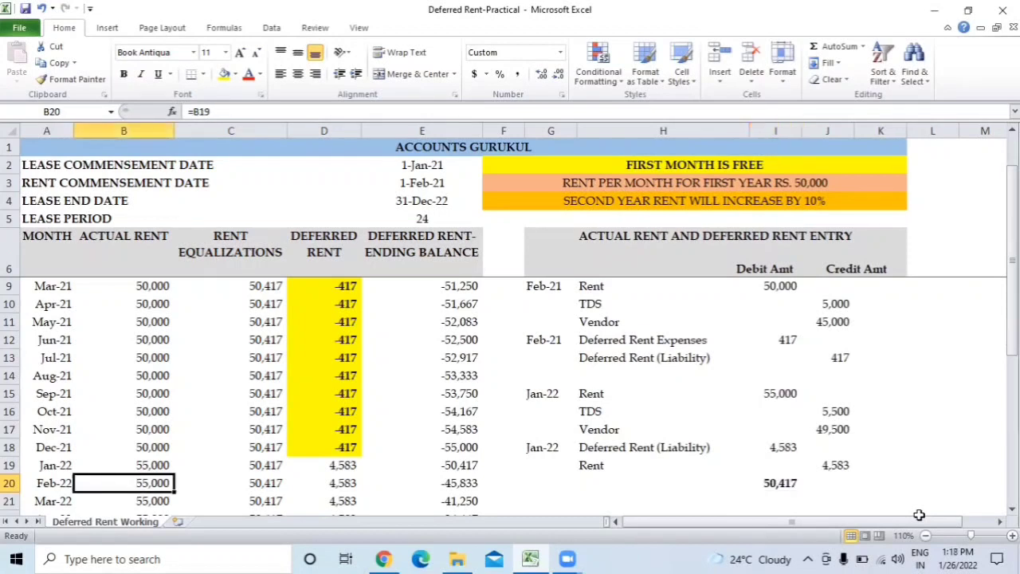
{"action": "key", "text": "Down"}
{"action": "key", "text": "Down"}
{"action": "key", "text": "Down"}
{"action": "key", "text": "Down"}
{"action": "key", "text": "Down"}
{"action": "key", "text": "Down"}
{"action": "key", "text": "Down"}
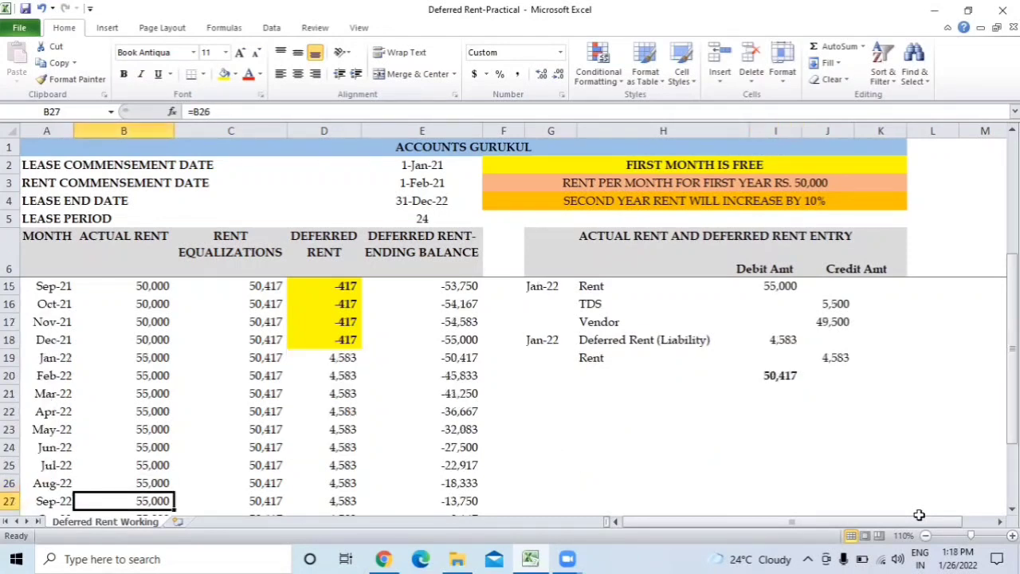
{"action": "key", "text": "Down"}
{"action": "key", "text": "Down"}
{"action": "key", "text": "Down"}
{"action": "key", "text": "Down"}
{"action": "key", "text": "Down"}
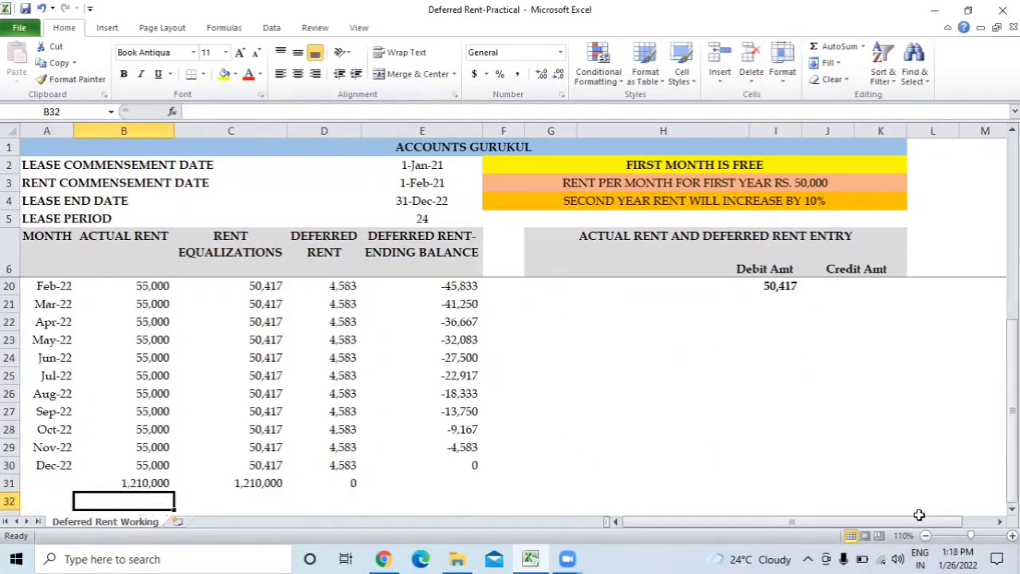
{"action": "key", "text": "Up"}
{"action": "key", "text": "Right"}
{"action": "key", "text": "Right"}
{"action": "key", "text": "Right"}
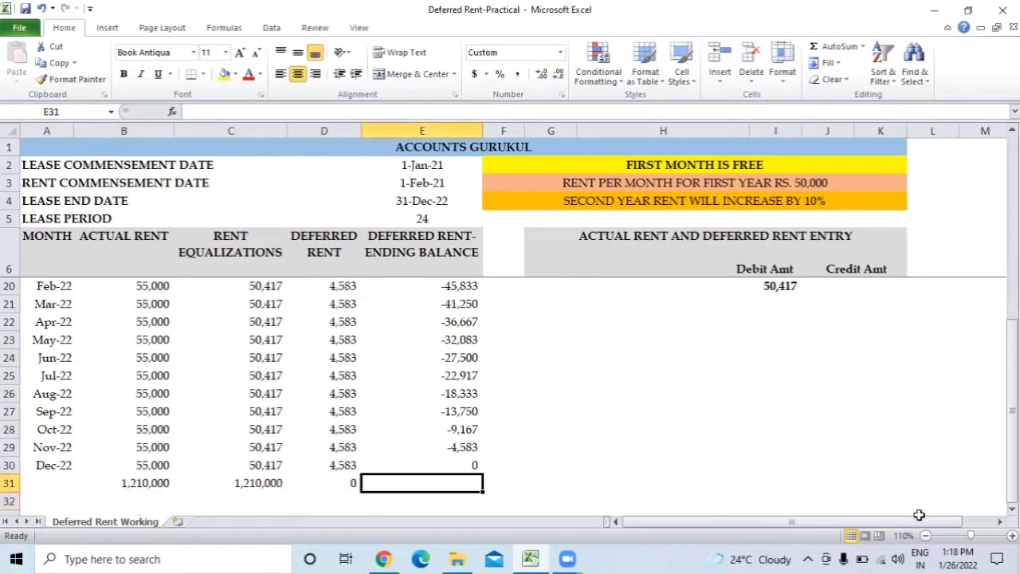
{"action": "key", "text": "Left"}
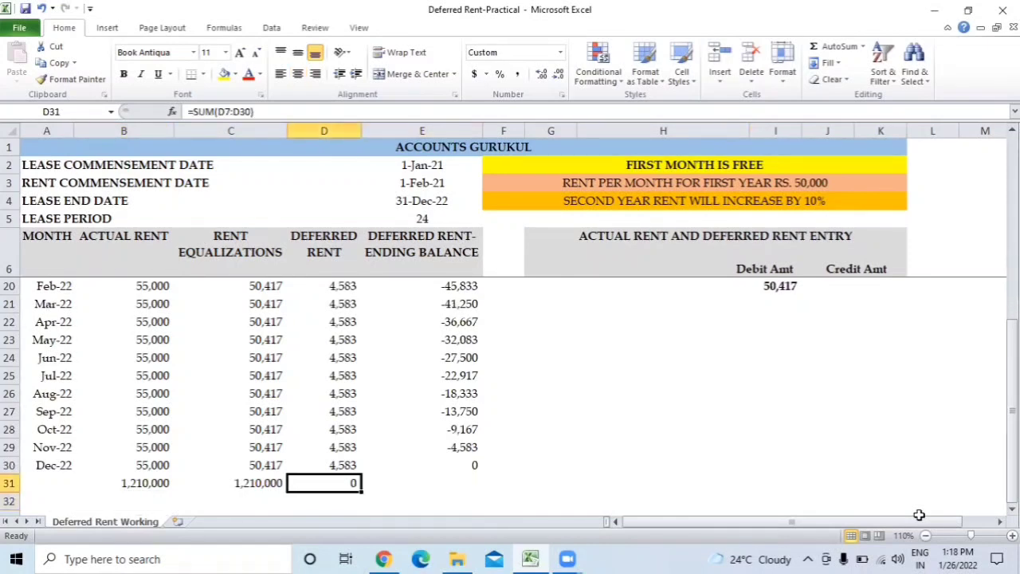
{"action": "key", "text": "Up"}
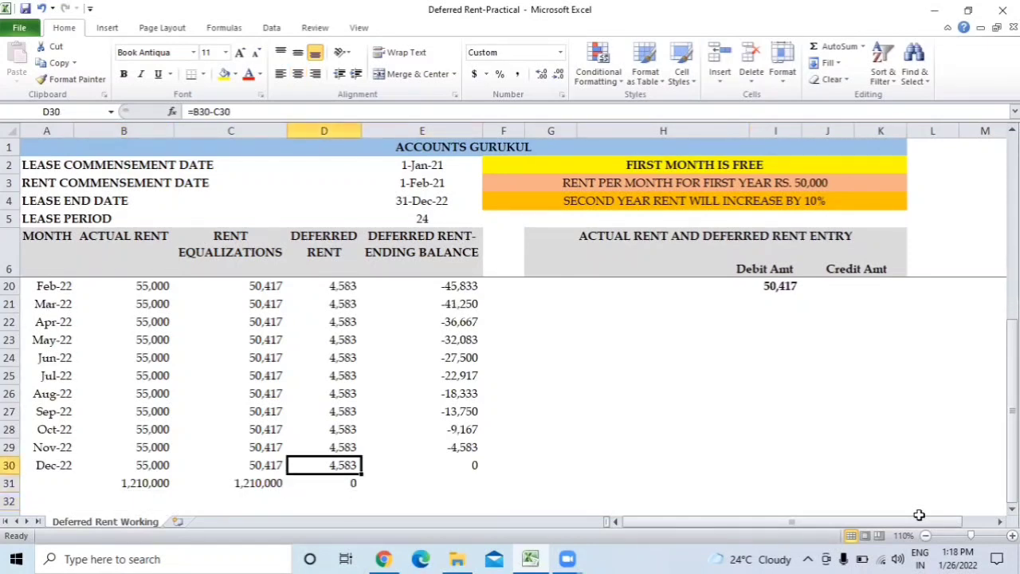
- Fill the Dec-22 ending balance in E30 and the deferred rent total in D31 with yellow
{"action": "key", "text": "Down"}
{"action": "key", "text": "Right"}
{"action": "key", "text": "Up"}
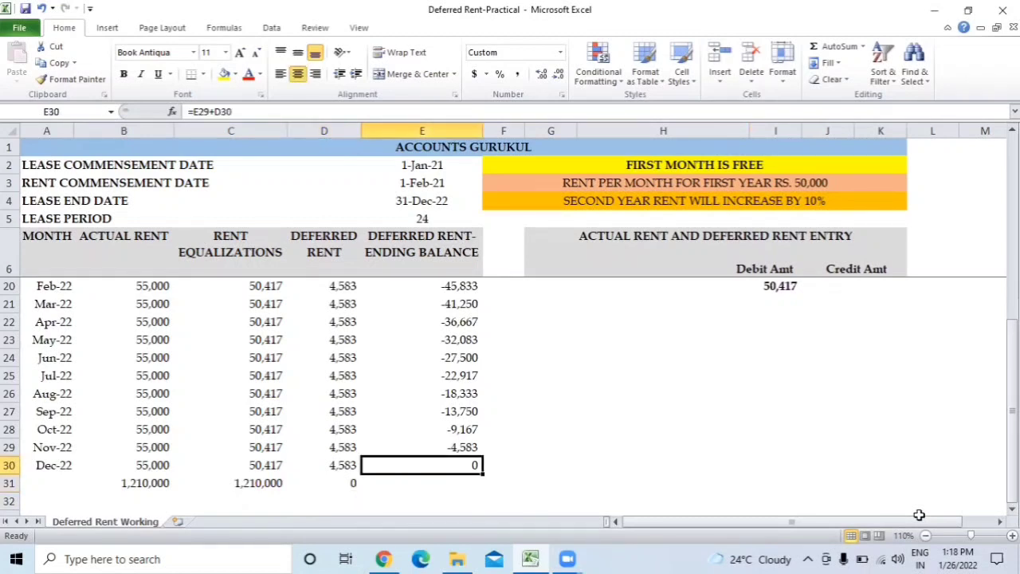
{"action": "left_click", "coordinate": [226, 75]}
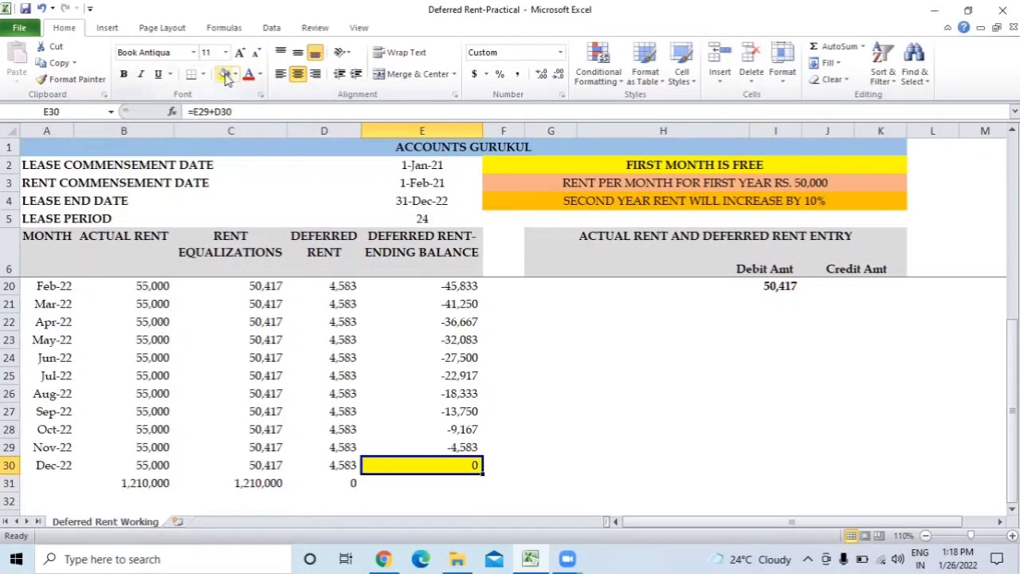
{"action": "key", "text": "Left"}
{"action": "key", "text": "Down"}
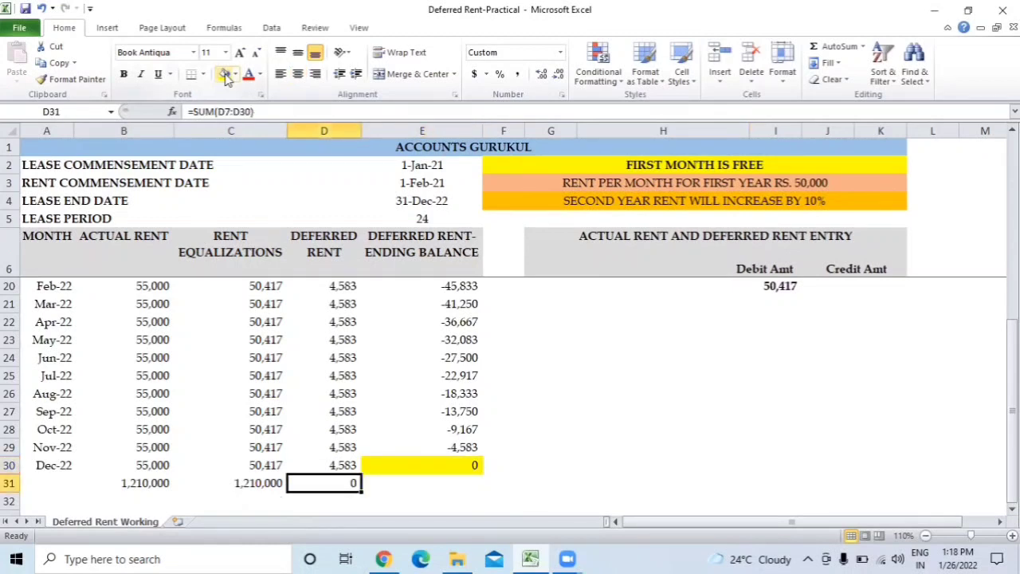
{"action": "left_click", "coordinate": [227, 75]}
{"action": "key", "text": "Right"}
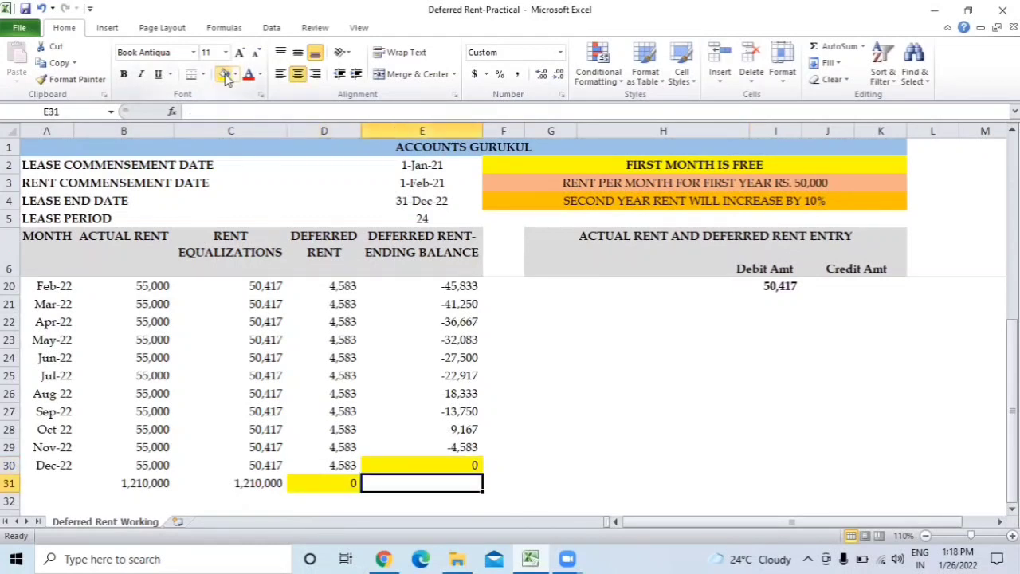
- Compare the rent equalization total in C31 with the actual rent total in B31
{"action": "key", "text": "Up"}
{"action": "key", "text": "Left"}
{"action": "key", "text": "Down"}
{"action": "key", "text": "Left"}
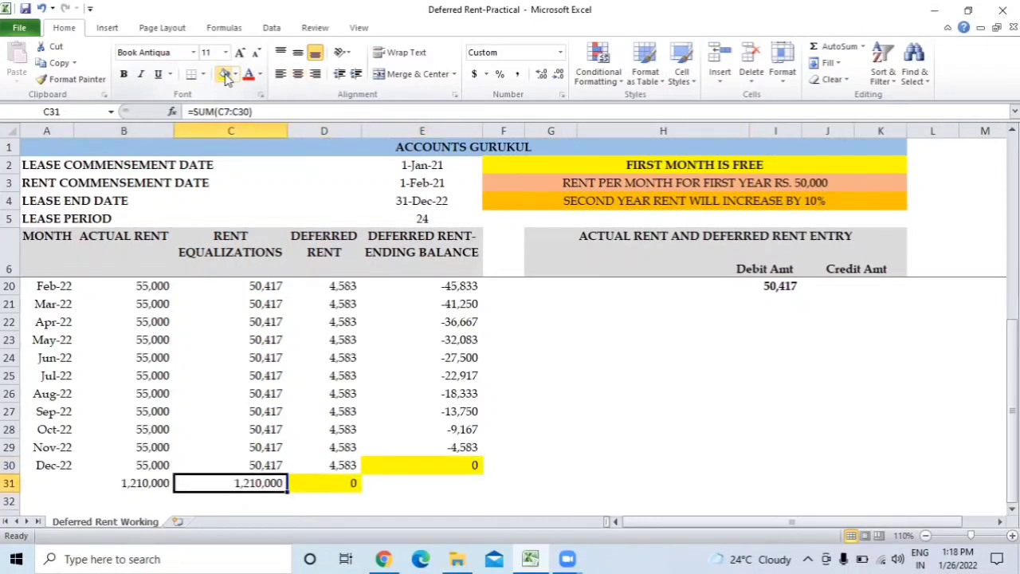
{"action": "key", "text": "Left"}
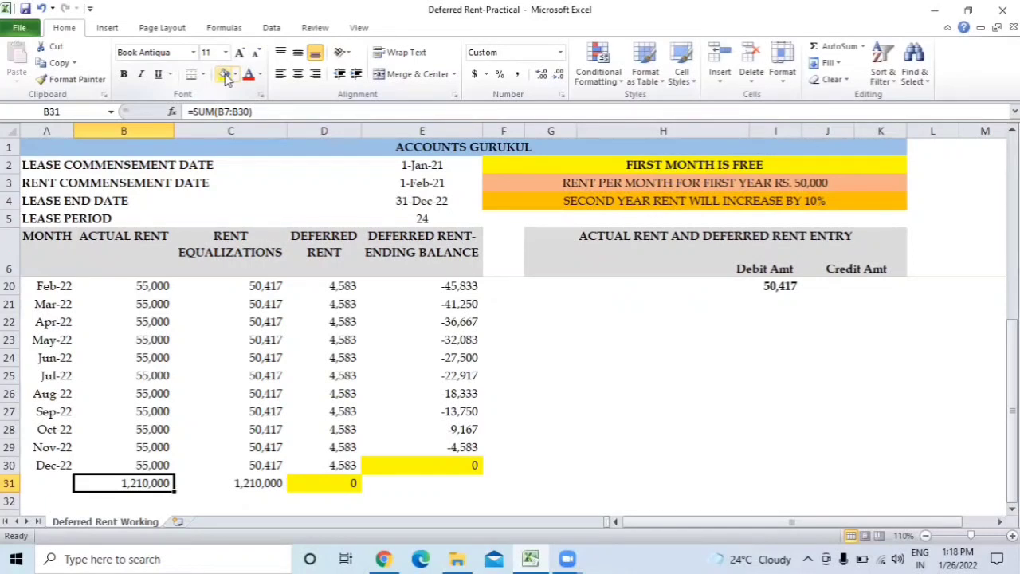
- Review the rent equalization column, the lease details and the first months' actual rent at the start of the schedule
{"action": "key", "text": "Right"}
{"action": "key", "text": "Up"}
{"action": "key", "text": "Up"}
{"action": "key", "text": "Up"}
{"action": "key", "text": "Up"}
{"action": "key", "text": "Up"}
{"action": "key", "text": "Up"}
{"action": "key", "text": "Up"}
{"action": "key", "text": "Up"}
{"action": "key", "text": "Up"}
{"action": "key", "text": "Up"}
{"action": "key", "text": "Up"}
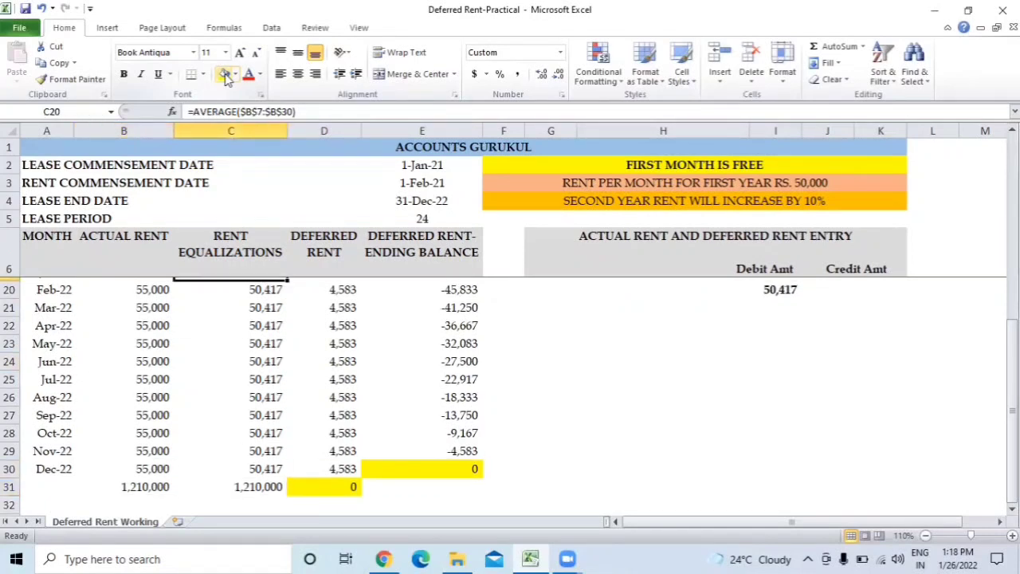
{"action": "key", "text": "ctrl+Home"}
{"action": "key", "text": "Down"}
{"action": "key", "text": "Down"}
{"action": "key", "text": "Down"}
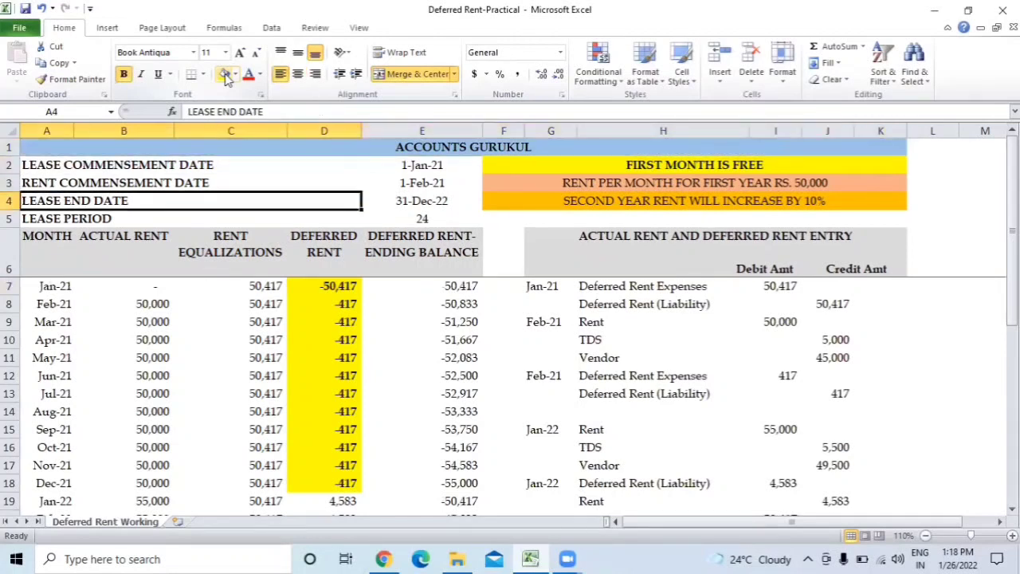
{"action": "key", "text": "Down"}
{"action": "key", "text": "Down"}
{"action": "key", "text": "Down"}
{"action": "key", "text": "Down"}
{"action": "key", "text": "Right"}
{"action": "key", "text": "Right"}
{"action": "key", "text": "Left"}
{"action": "key", "text": "Down"}
{"action": "key", "text": "Up"}
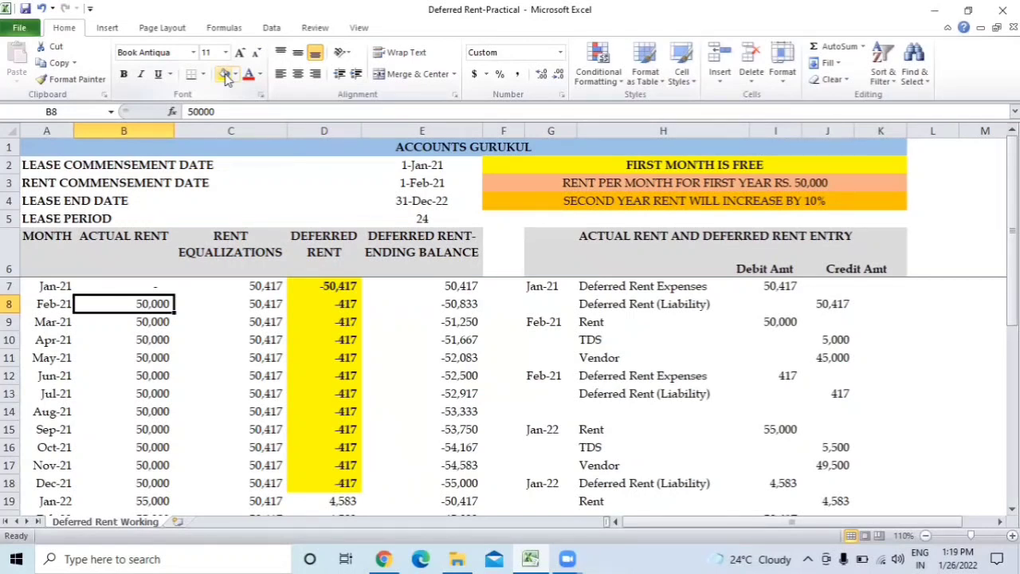
- Compare the Feb-21 actual rent with the Feb-21 rent journal entry starting in H9
{"action": "key", "text": "Right"}
{"action": "key", "text": "Right"}
{"action": "key", "text": "Right"}
{"action": "key", "text": "Right"}
{"action": "key", "text": "Right"}
{"action": "key", "text": "Right"}
{"action": "key", "text": "Down"}
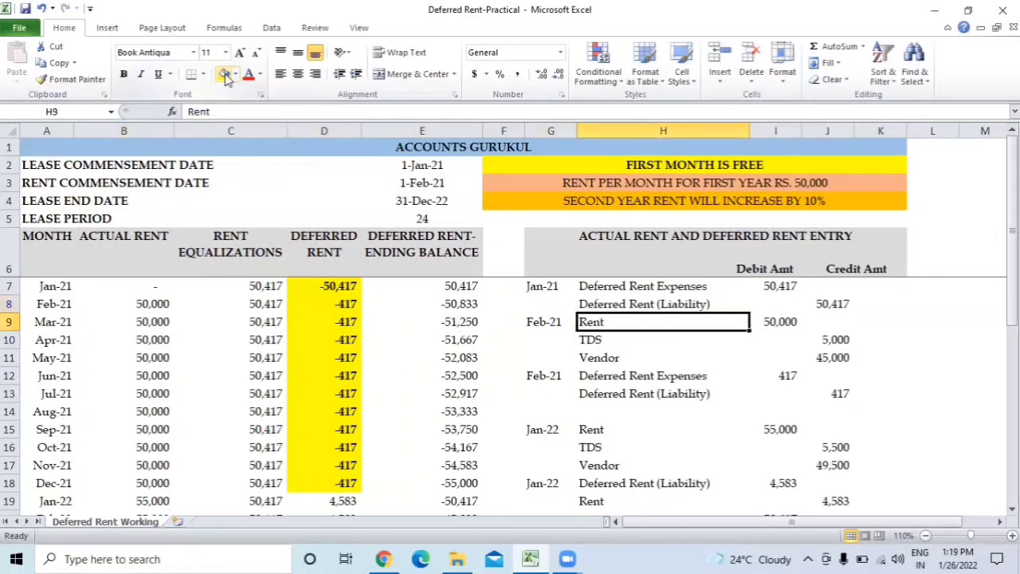
- Review the deferred rent column from the 2021 months down to its total in D31
{"action": "key", "text": "Left"}
{"action": "key", "text": "Left"}
{"action": "key", "text": "Left"}
{"action": "key", "text": "Left"}
{"action": "key", "text": "Down"}
{"action": "key", "text": "Down"}
{"action": "key", "text": "Down"}
{"action": "key", "text": "Down"}
{"action": "key", "text": "Down"}
{"action": "key", "text": "Down"}
{"action": "key", "text": "Down"}
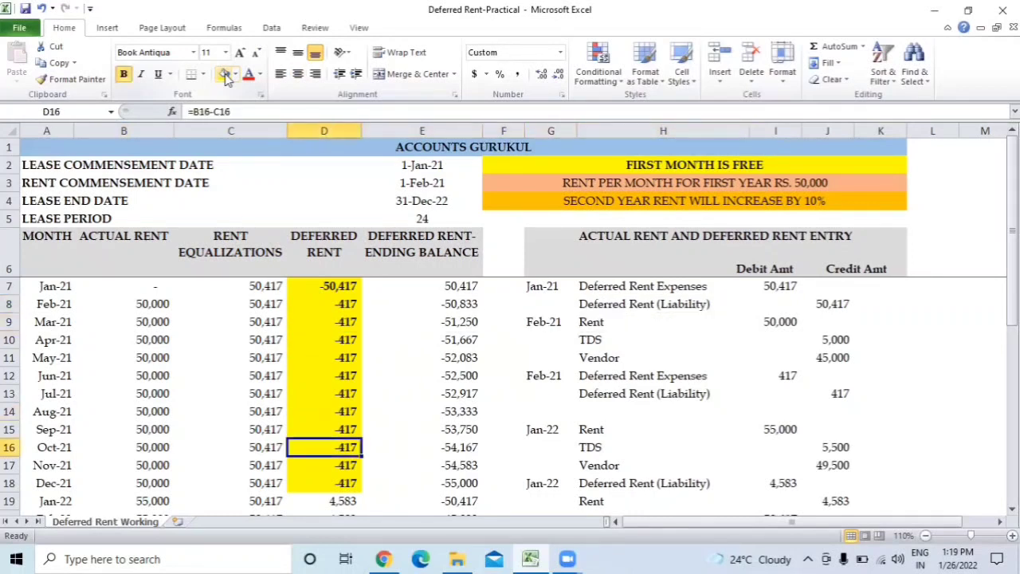
{"action": "key", "text": "Down"}
{"action": "key", "text": "Down"}
{"action": "key", "text": "Down"}
{"action": "key", "text": "Down"}
{"action": "key", "text": "Down"}
{"action": "key", "text": "Down"}
{"action": "key", "text": "Down"}
{"action": "key", "text": "Down"}
{"action": "key", "text": "Down"}
{"action": "key", "text": "Down"}
{"action": "key", "text": "Down"}
{"action": "key", "text": "Down"}
{"action": "key", "text": "Down"}
{"action": "key", "text": "Down"}
{"action": "key", "text": "Down"}
{"action": "key", "text": "Down"}
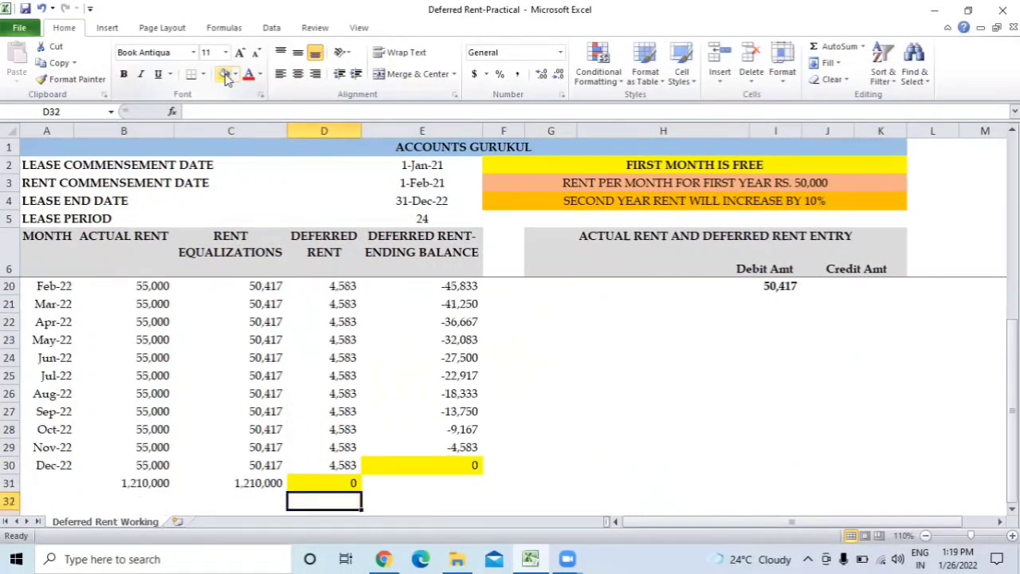
- Review the 2022 deferred rent amounts from Dec-22 back up to Jan-22 and return to the sheet's title in A1
{"action": "key", "text": "Up"}
{"action": "key", "text": "Up"}
{"action": "key", "text": "Up"}
{"action": "key", "text": "Up"}
{"action": "key", "text": "Up"}
{"action": "key", "text": "Up"}
{"action": "key", "text": "Up"}
{"action": "key", "text": "Up"}
{"action": "key", "text": "Up"}
{"action": "key", "text": "Up"}
{"action": "key", "text": "Up"}
{"action": "key", "text": "Up"}
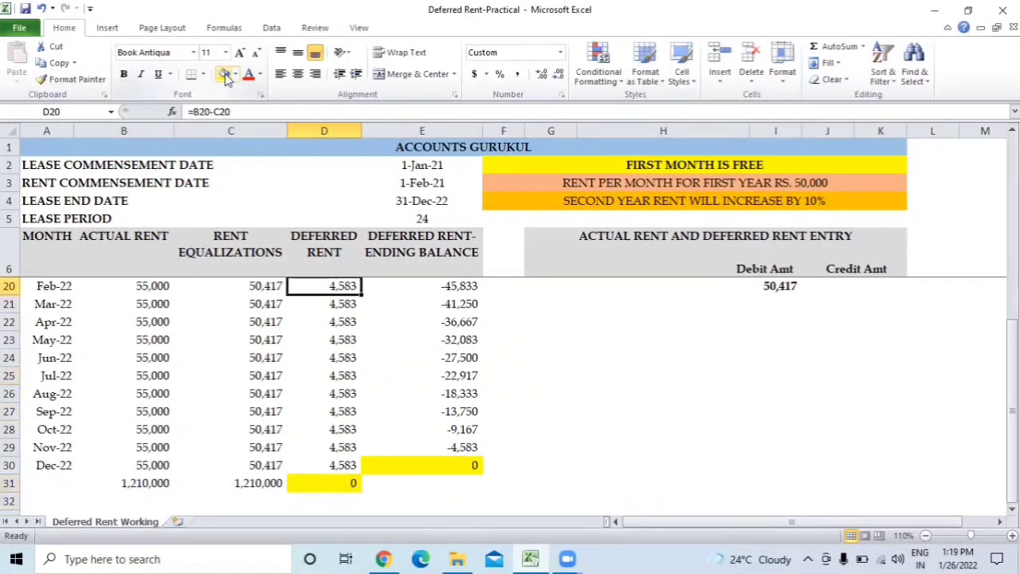
{"action": "key", "text": "Up"}
{"action": "key", "text": "ctrl+Home"}
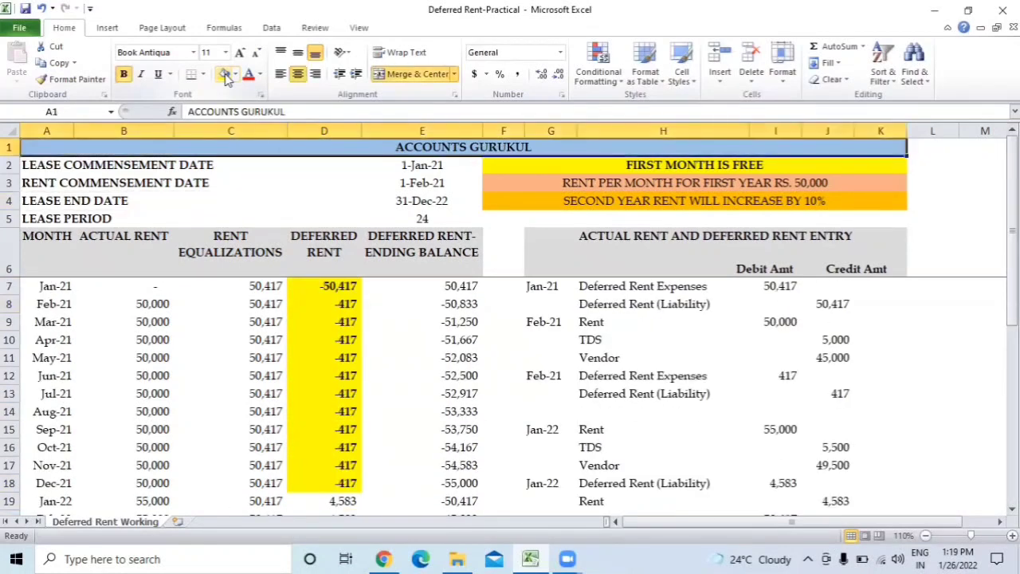
- Examine the Jan-21 and Feb-21 deferred rent calculations in D7 and D8
{"action": "key", "text": "Down"}
{"action": "key", "text": "Down"}
{"action": "key", "text": "Down"}
{"action": "key", "text": "Down"}
{"action": "key", "text": "Down"}
{"action": "key", "text": "Down"}
{"action": "key", "text": "Right"}
{"action": "key", "text": "Right"}
{"action": "key", "text": "Right"}
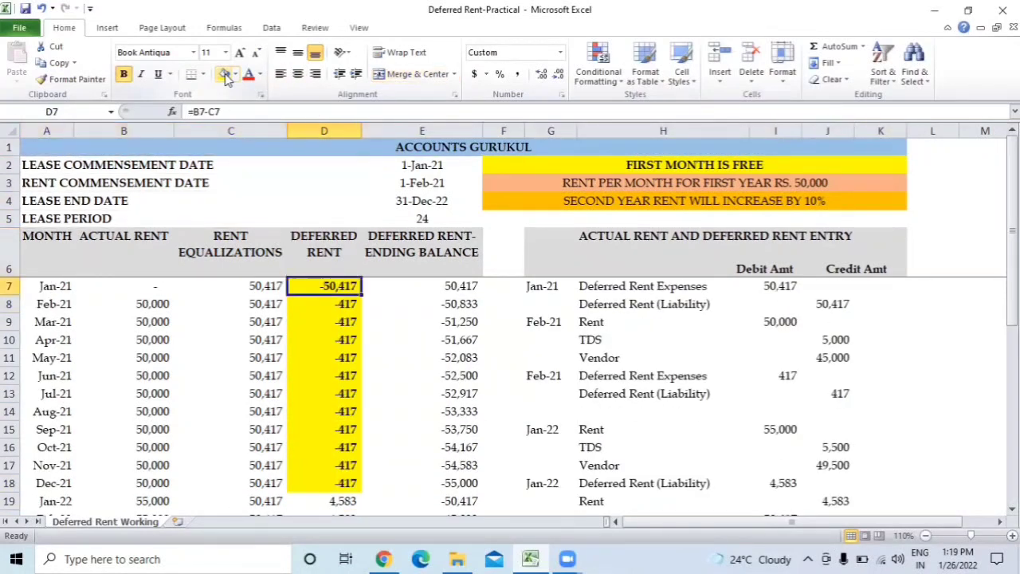
{"action": "key", "text": "Down"}
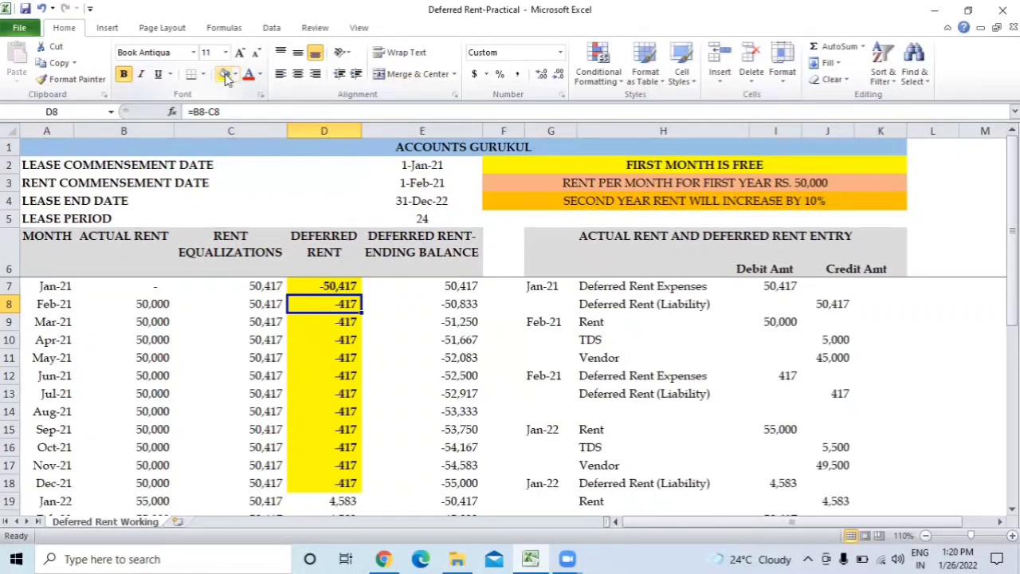
{"action": "left_click", "coordinate": [226, 74]}
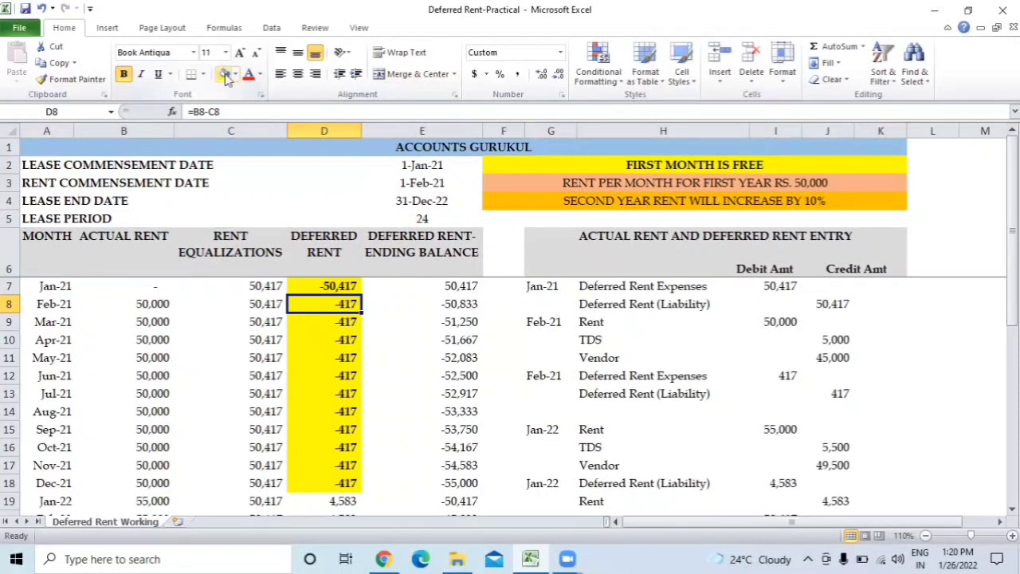